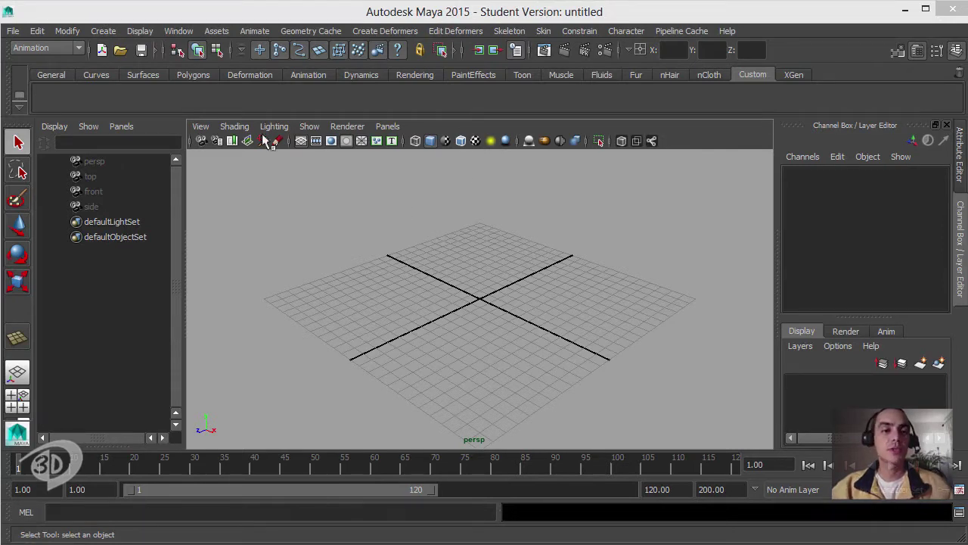
- Show the Polygons shelf with its primitive creation icons
click(193, 74)
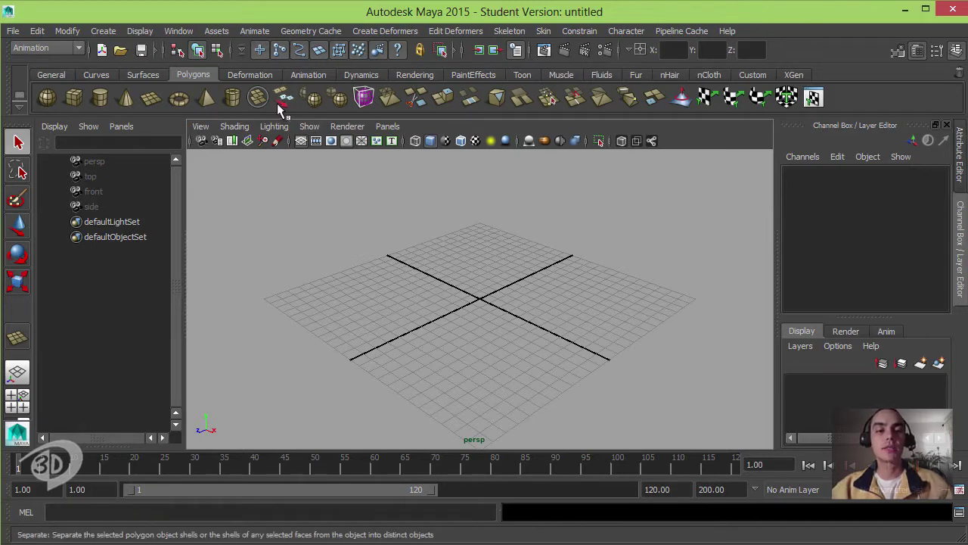
- Tear off the Create > Polygon Primitives menu as a floating window placed over the viewport
click(103, 32)
mouse_move(139, 67)
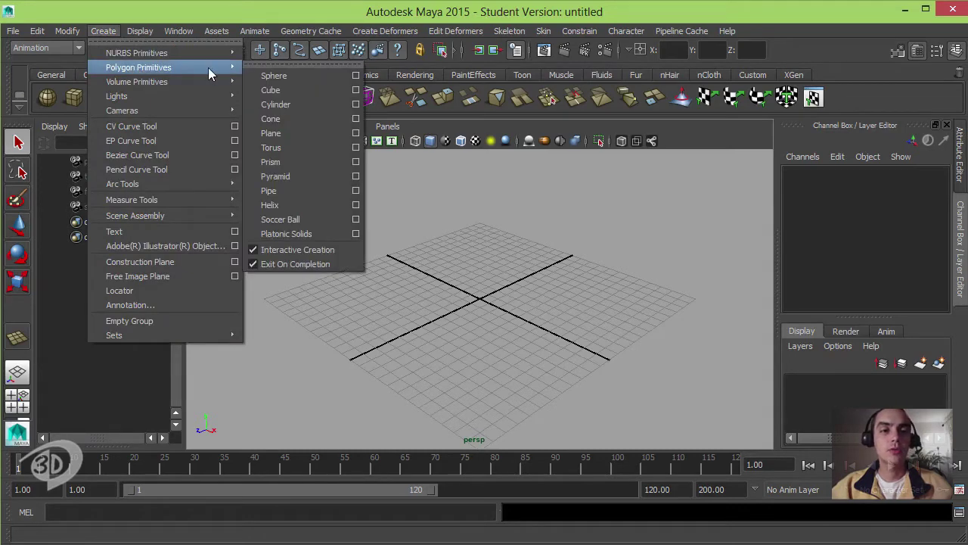
click(286, 63)
drag(291, 49, 243, 166)
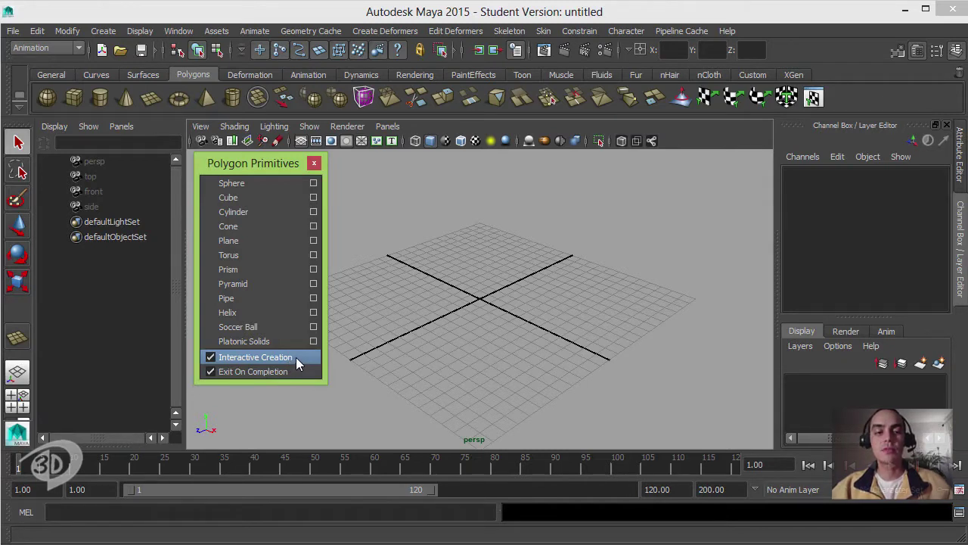
click(243, 183)
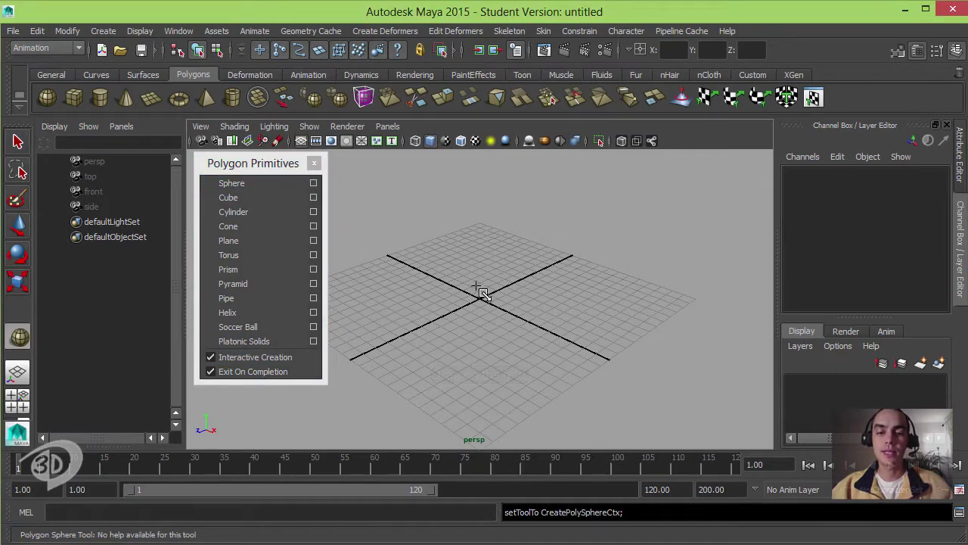
drag(479, 291, 559, 326)
click(19, 336)
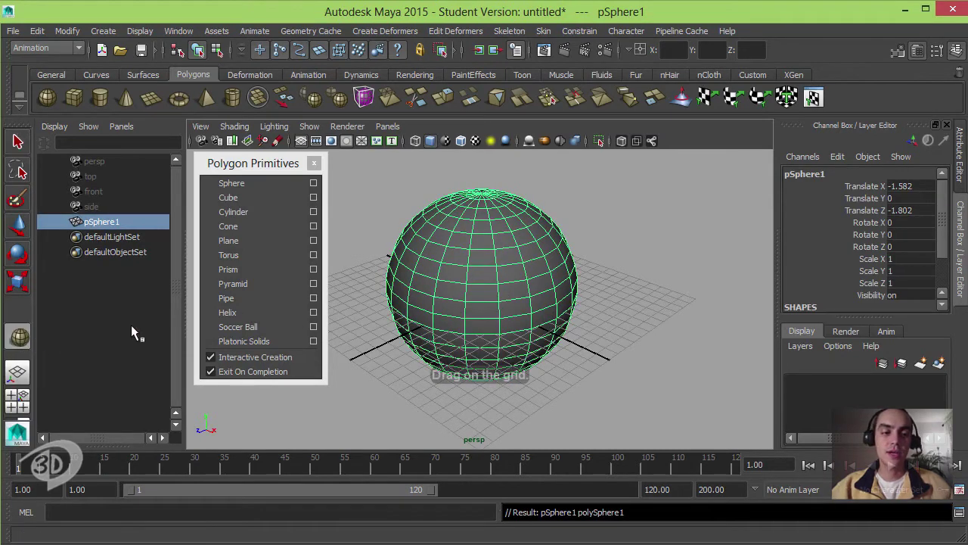
mouse_move(664, 276)
mouse_down()
mouse_move(701, 312)
mouse_move(680, 335)
mouse_up()
drag(593, 355, 615, 369)
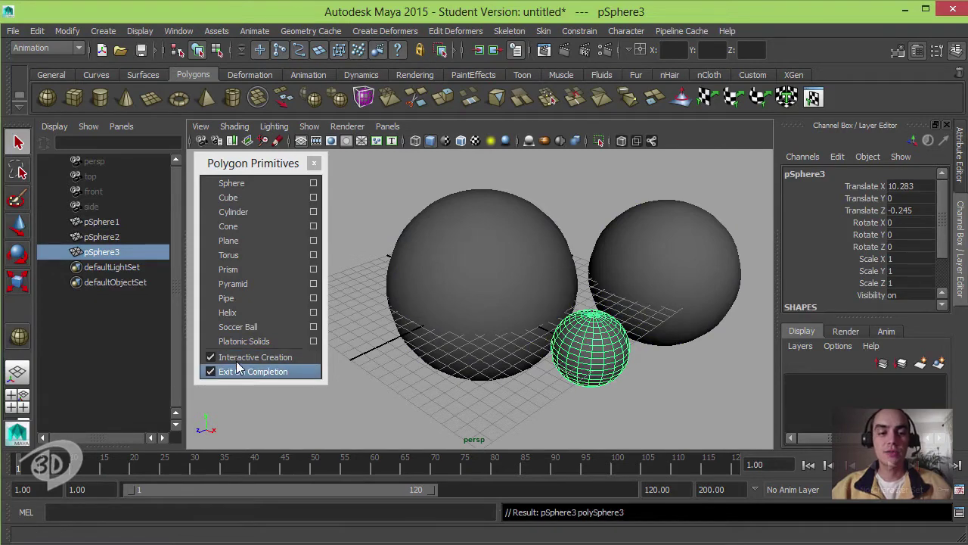
drag(545, 193, 643, 314)
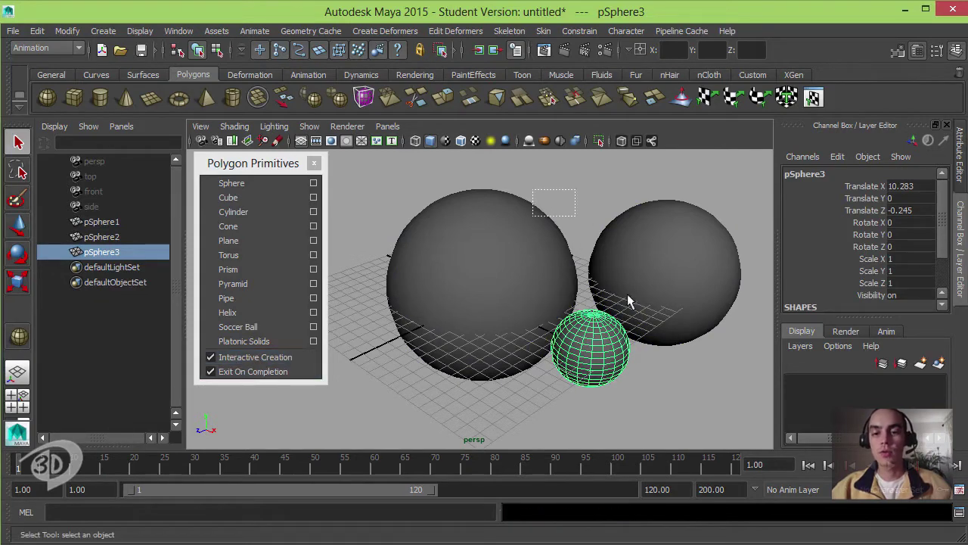
key(Delete)
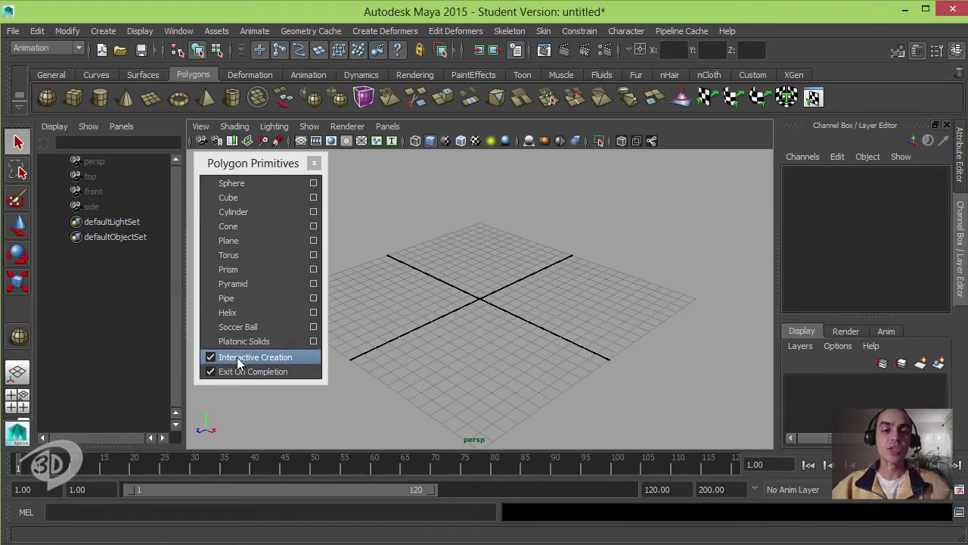
- Create a default polygon sphere at the origin and expand its polySphere1 inputs in the Channel Box
click(248, 183)
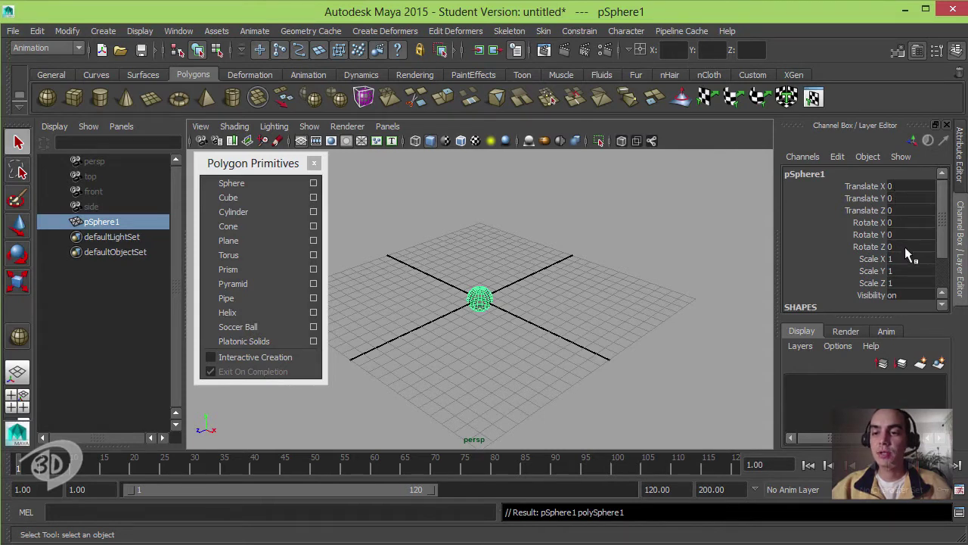
drag(943, 245, 943, 290)
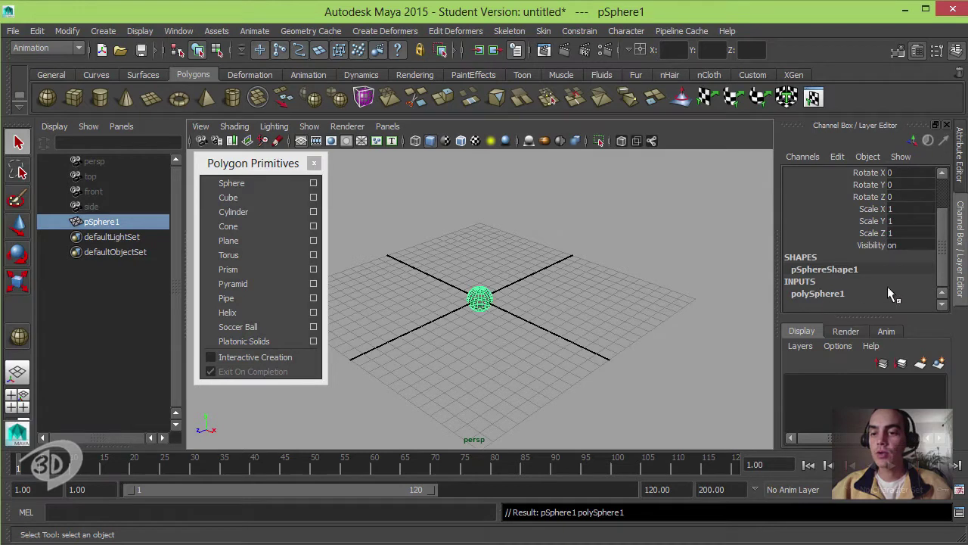
click(829, 295)
drag(942, 248, 942, 292)
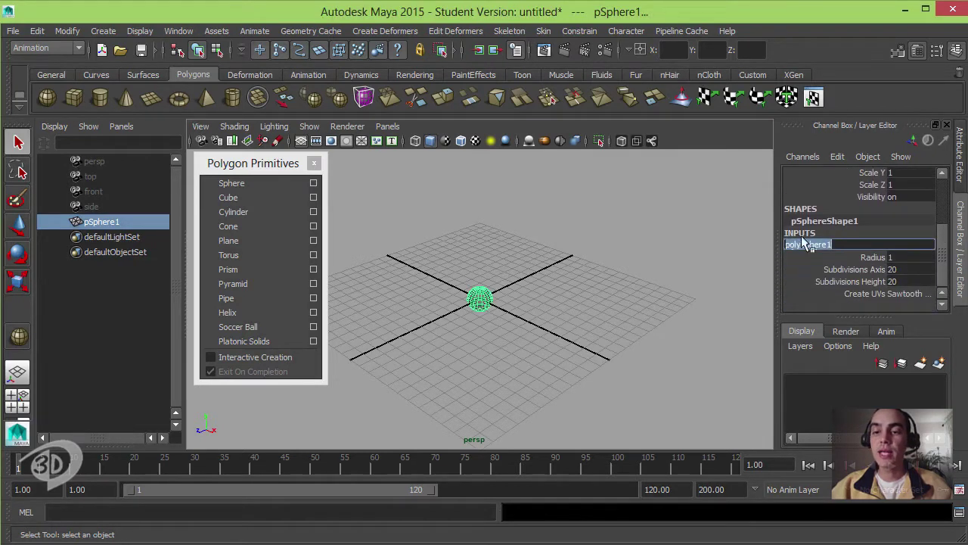
click(842, 248)
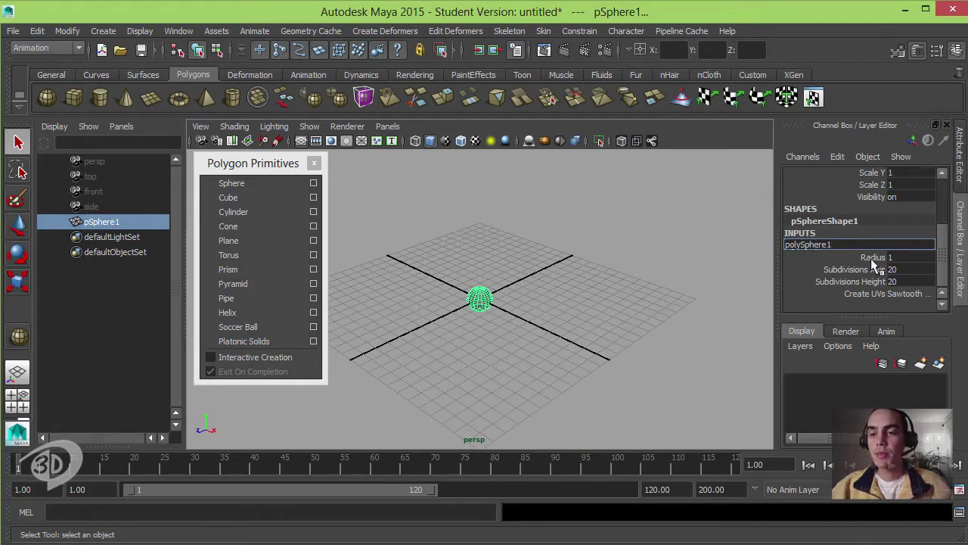
- Enlarge the sphere's Radius to 5.2 and slide up its axis and height subdivisions
click(872, 257)
middle_drag(594, 295, 627, 296)
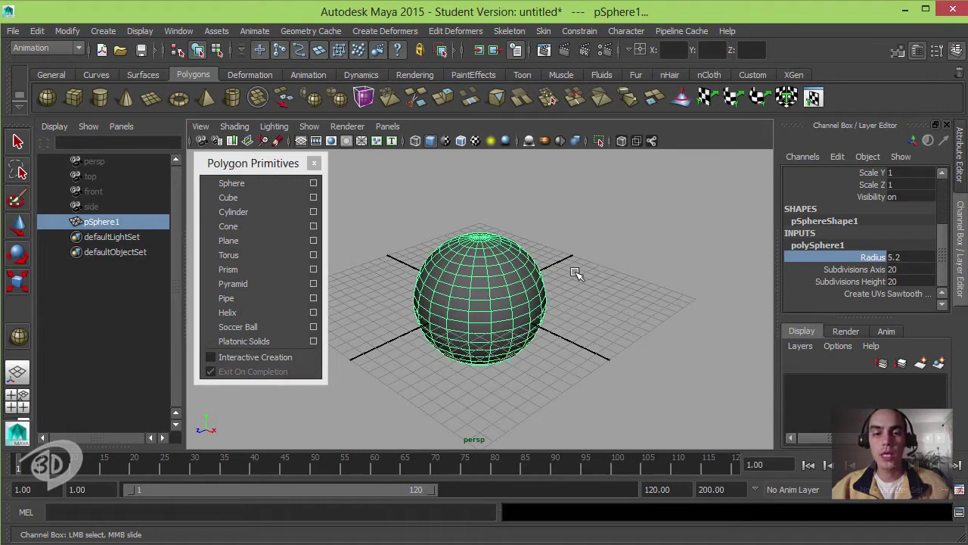
click(860, 270)
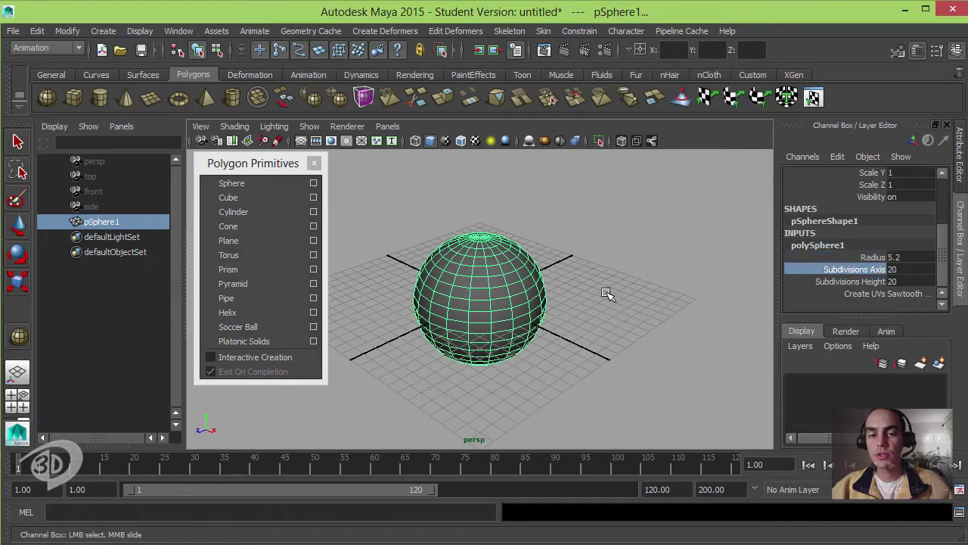
mouse_move(625, 289)
middle_down()
mouse_move(609, 295)
mouse_move(718, 286)
middle_up()
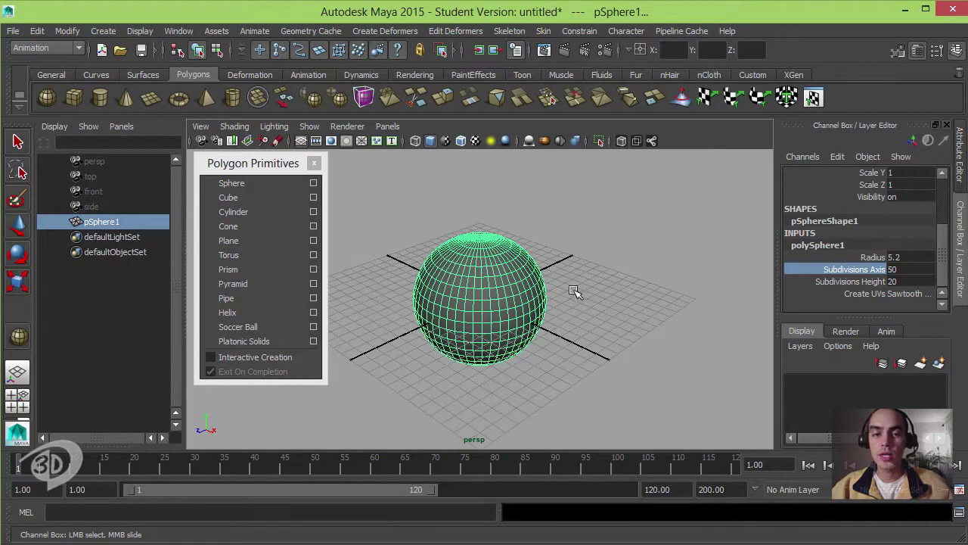
click(850, 281)
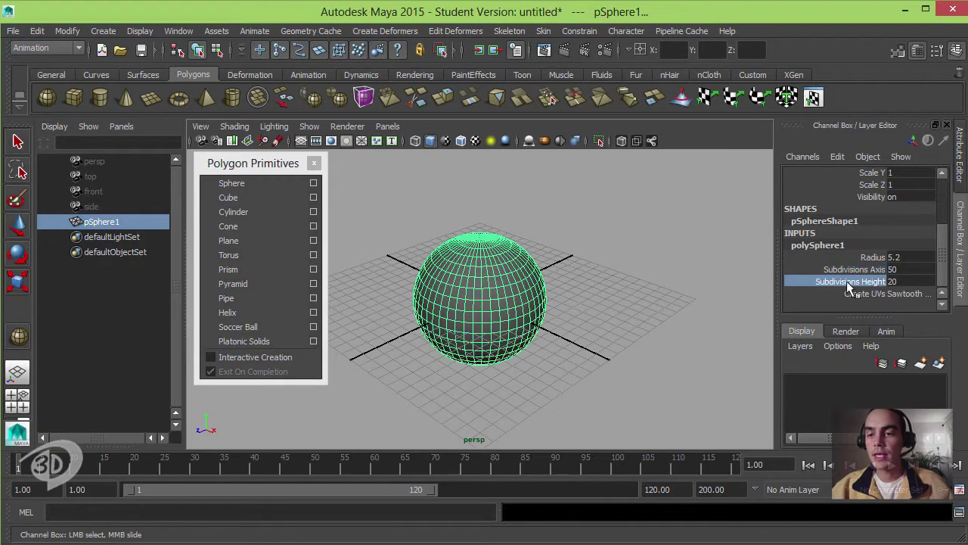
middle_drag(703, 281, 705, 281)
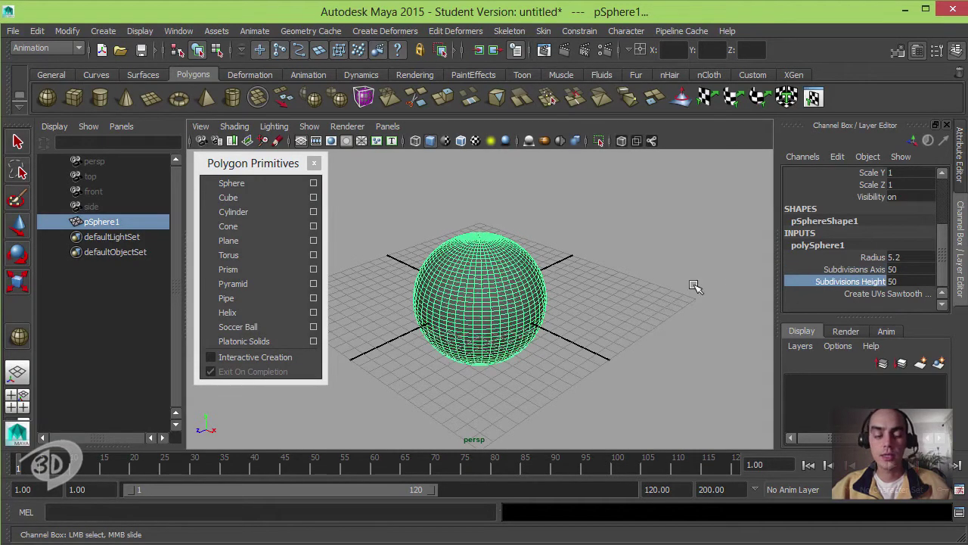
alt+drag(557, 320, 541, 306)
scroll(542, 306, up, 3)
scroll(536, 340, up, 2)
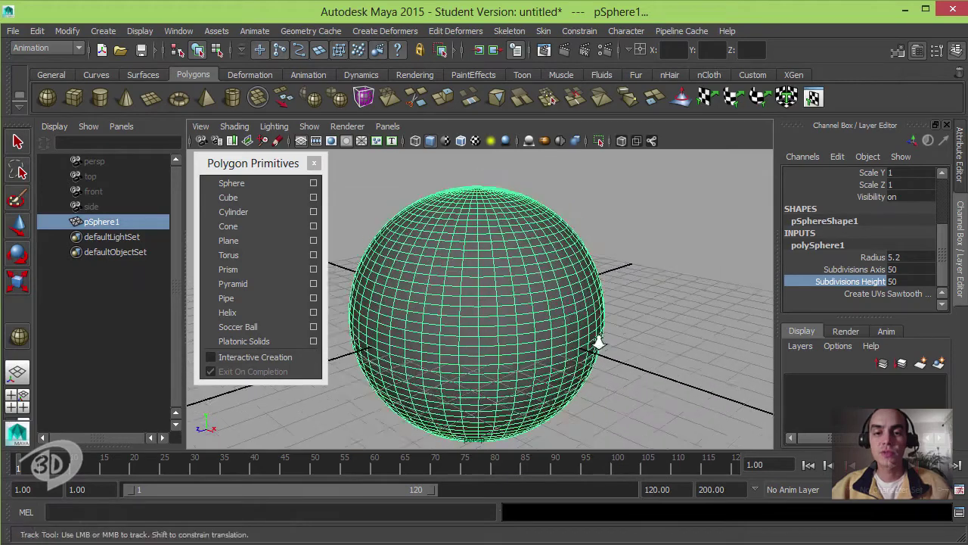
scroll(624, 324, up, 3)
scroll(608, 310, up, 3)
scroll(608, 311, up, 2)
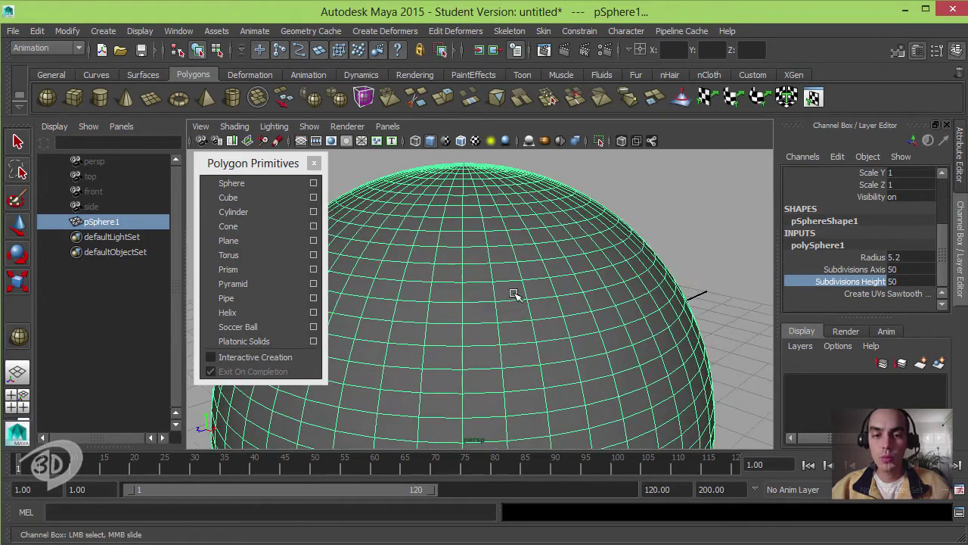
- Set Subdivisions Axis and Height together to 70, then to 200
drag(879, 270, 857, 283)
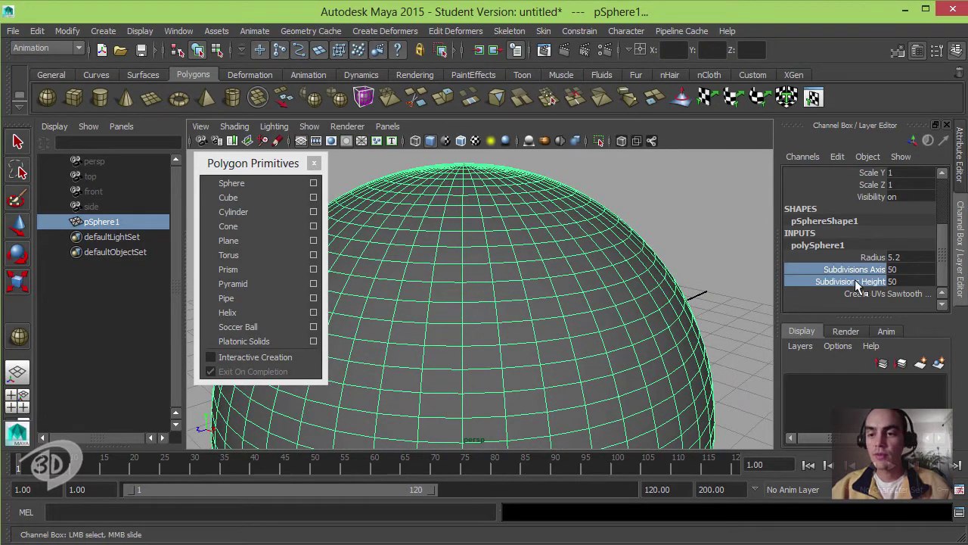
click(899, 281)
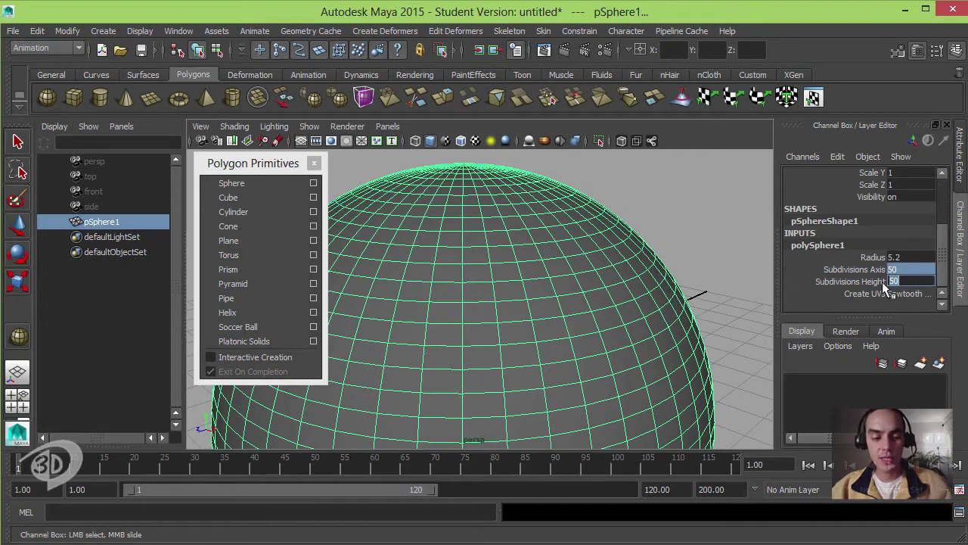
text(7)
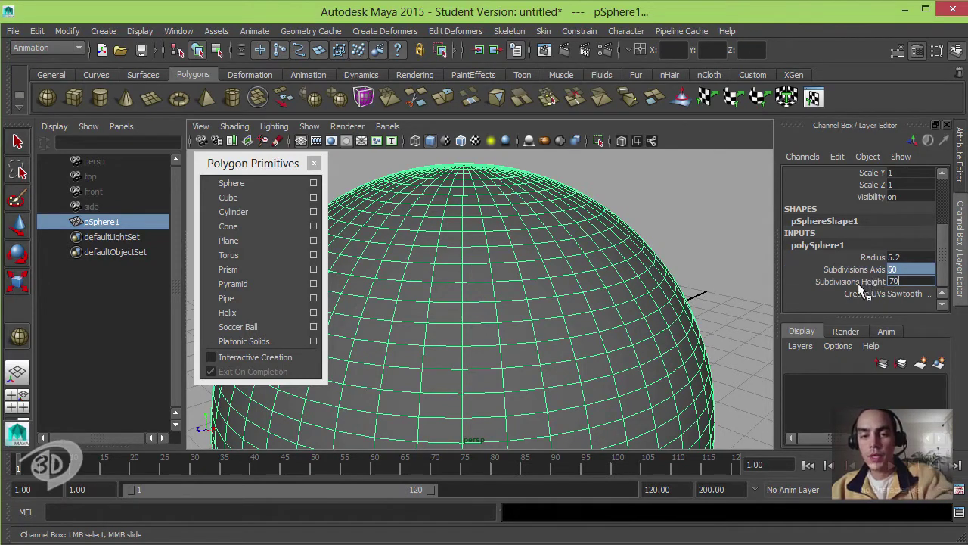
text(0)
key(Return)
click(904, 281)
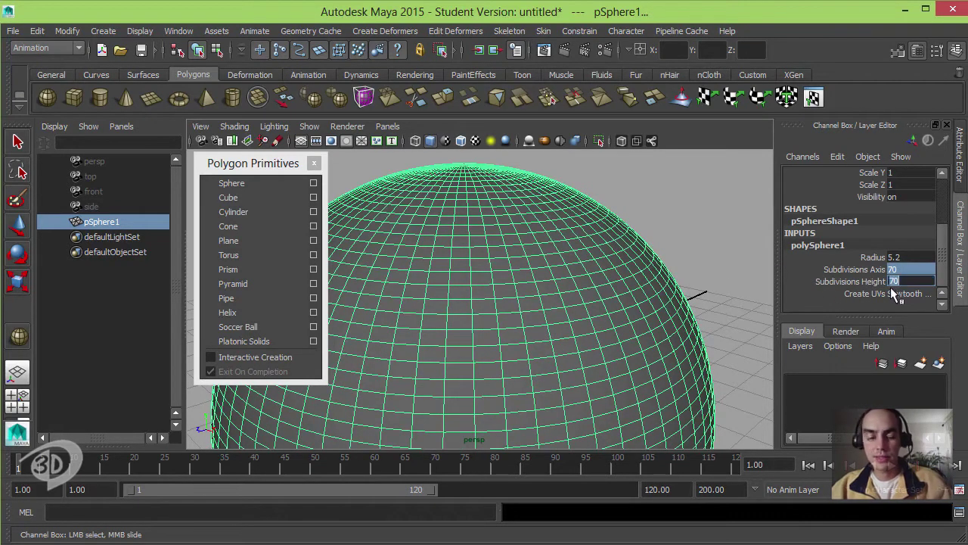
text(2)
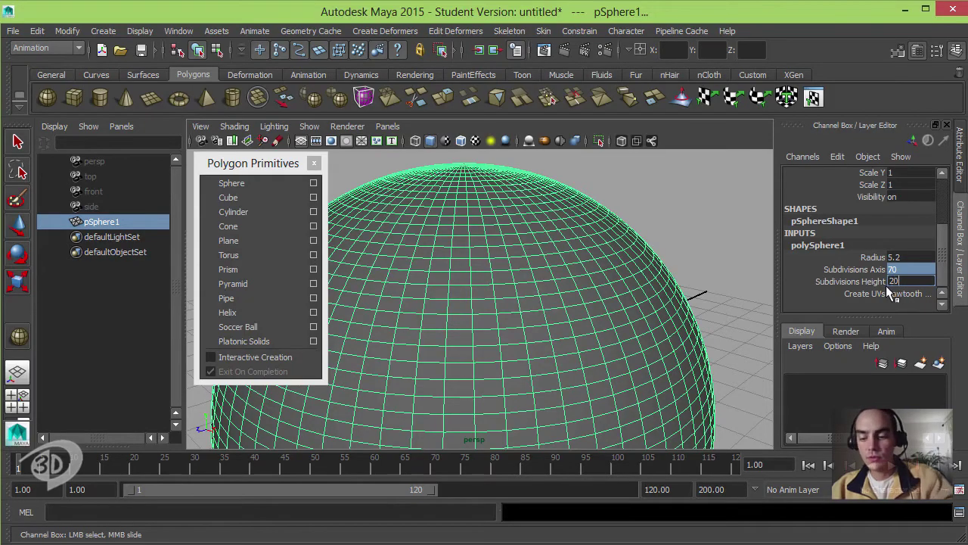
text(00)
key(Return)
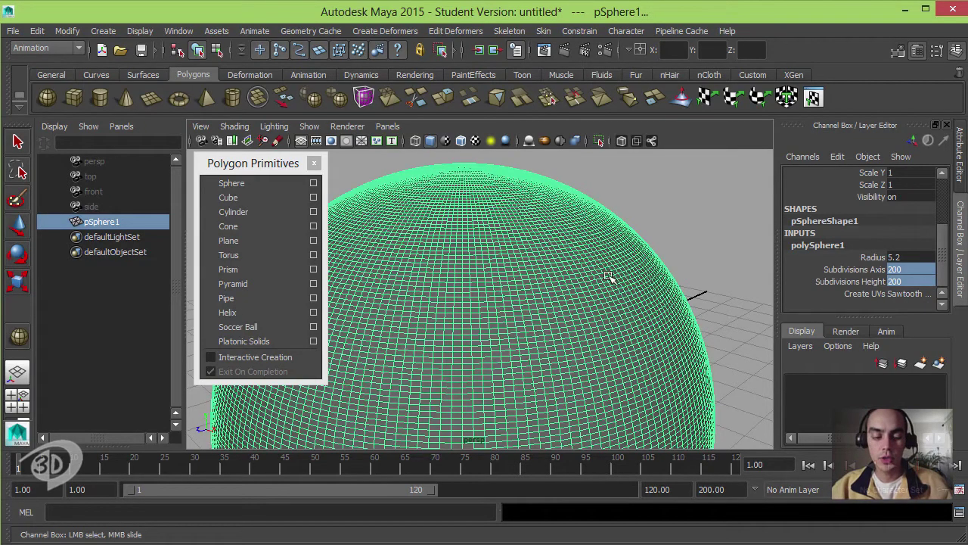
scroll(618, 292, down, 2)
scroll(530, 272, down, 2)
scroll(507, 245, down, 2)
- Deselect and reselect the radius-5.2 sphere while orbiting to inspect it
click(574, 253)
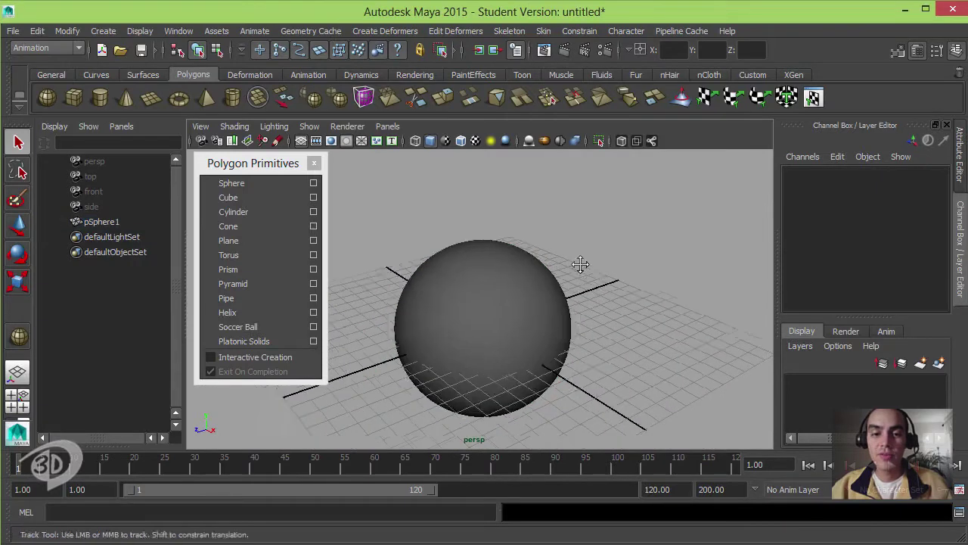
scroll(548, 250, down, 2)
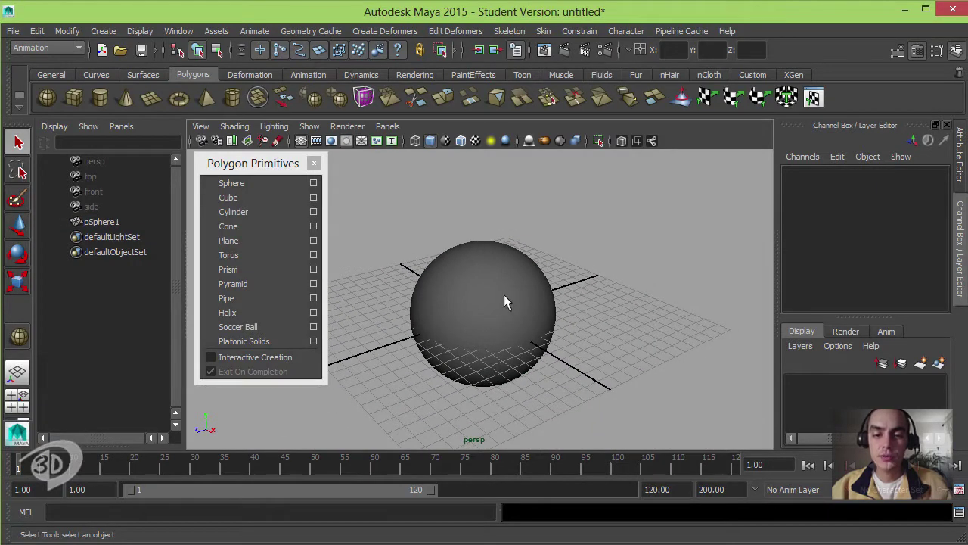
scroll(721, 334, up, 3)
scroll(661, 333, up, 2)
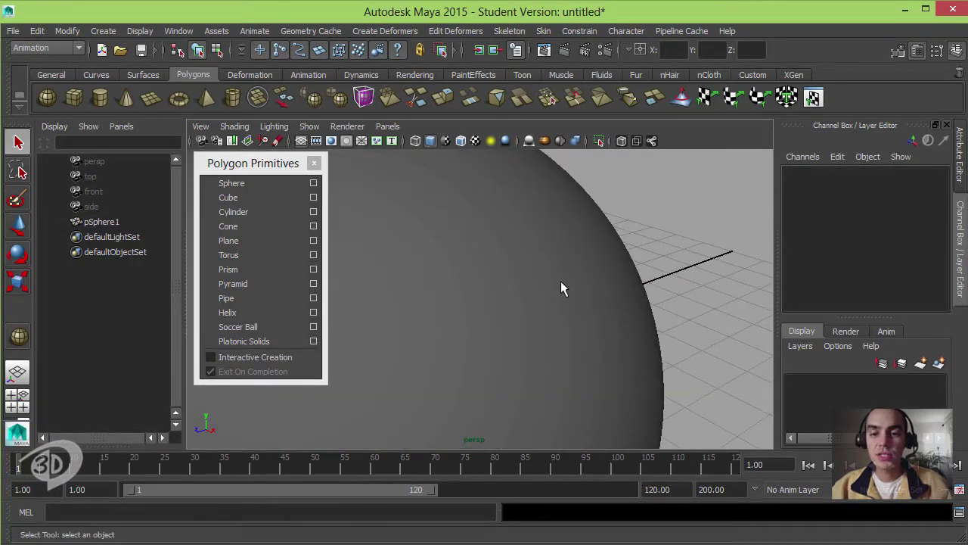
click(590, 254)
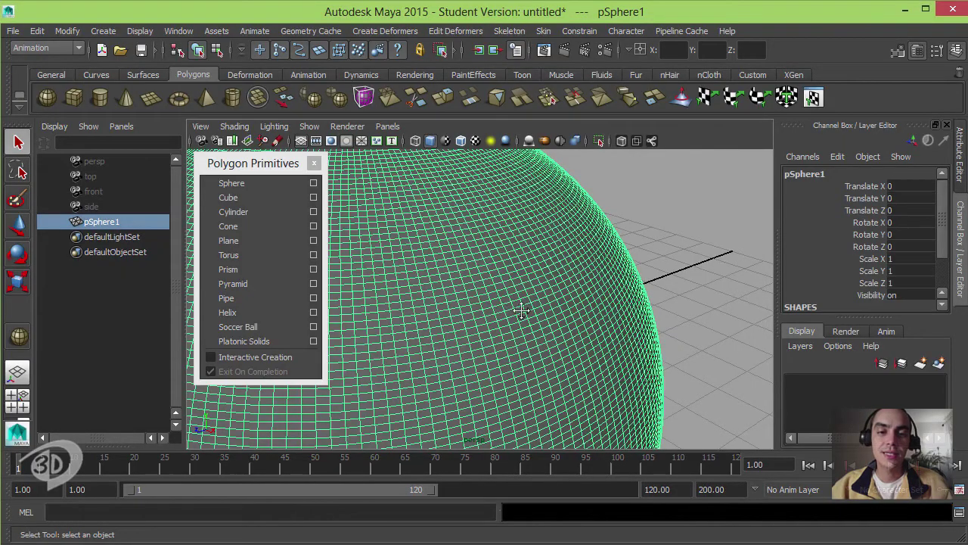
scroll(522, 314, down, 2)
scroll(644, 320, down, 2)
scroll(464, 270, down, 2)
mouse_move(510, 268)
alt+mouse_down()
mouse_move(519, 223)
mouse_move(503, 264)
alt+mouse_up()
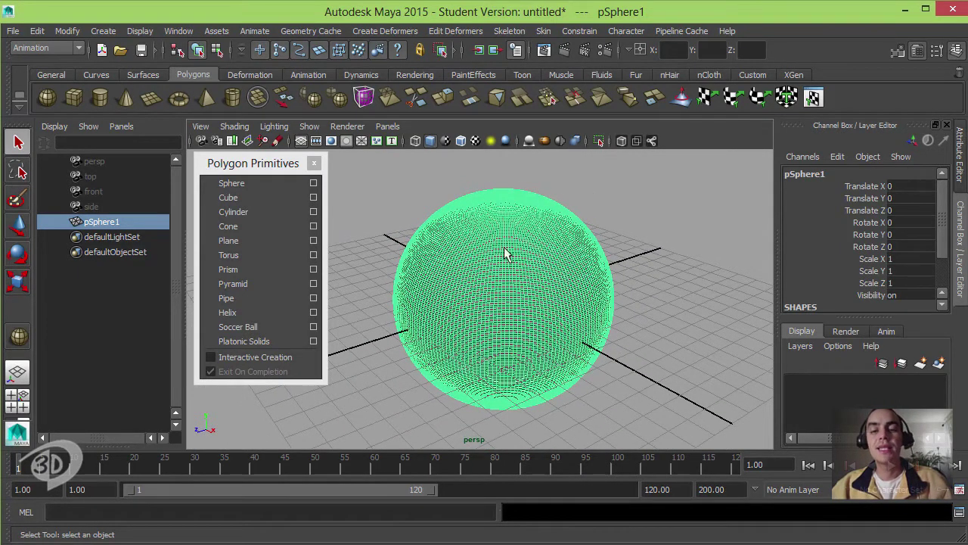
click(696, 229)
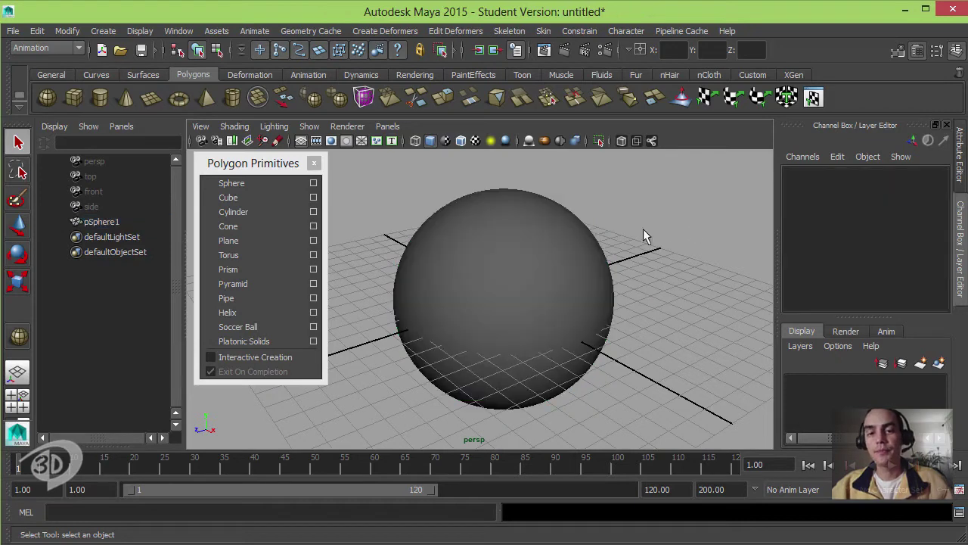
click(486, 320)
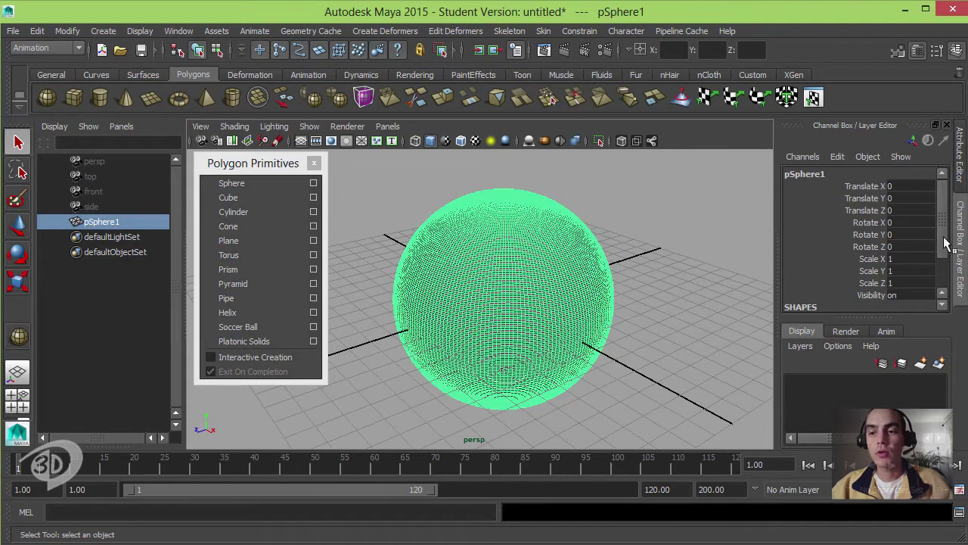
- Expand polySphere1 and set Subdivisions Axis and Height both to 20
drag(944, 239, 944, 289)
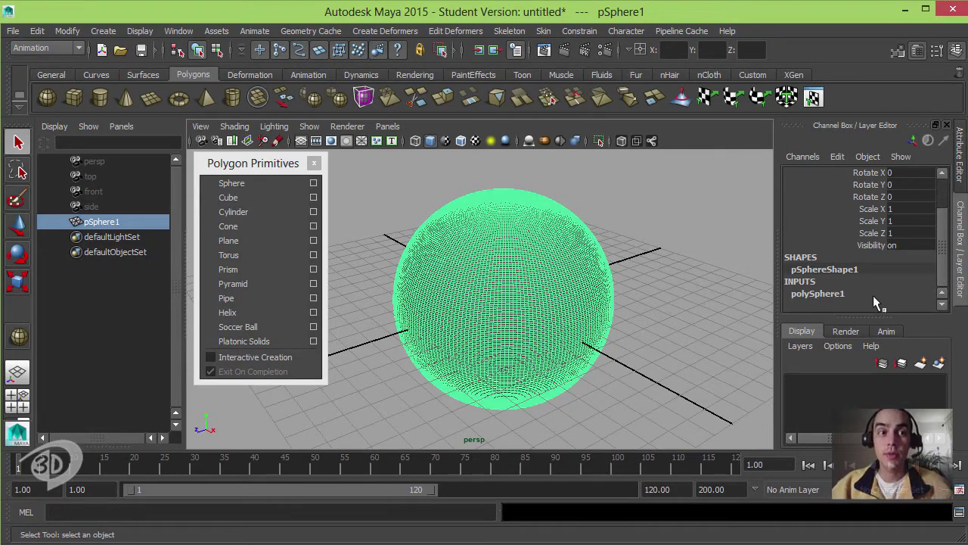
double_click(835, 298)
scroll(951, 257, down, 2)
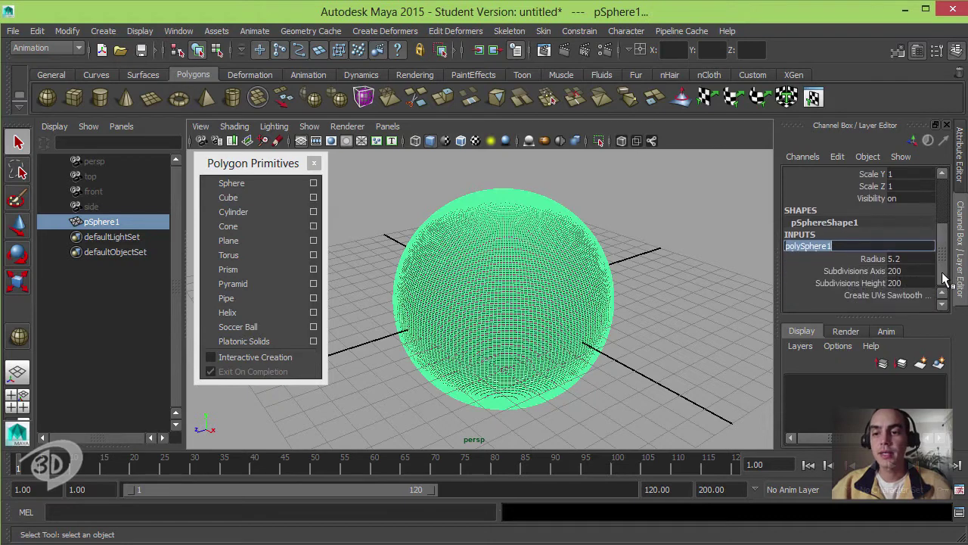
drag(901, 269, 901, 281)
text(2)
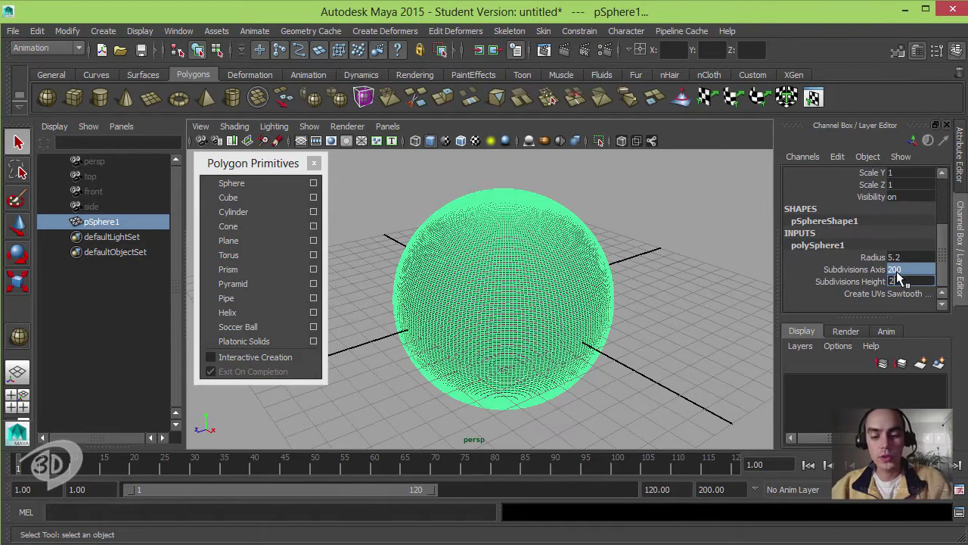
text(0)
key(Return)
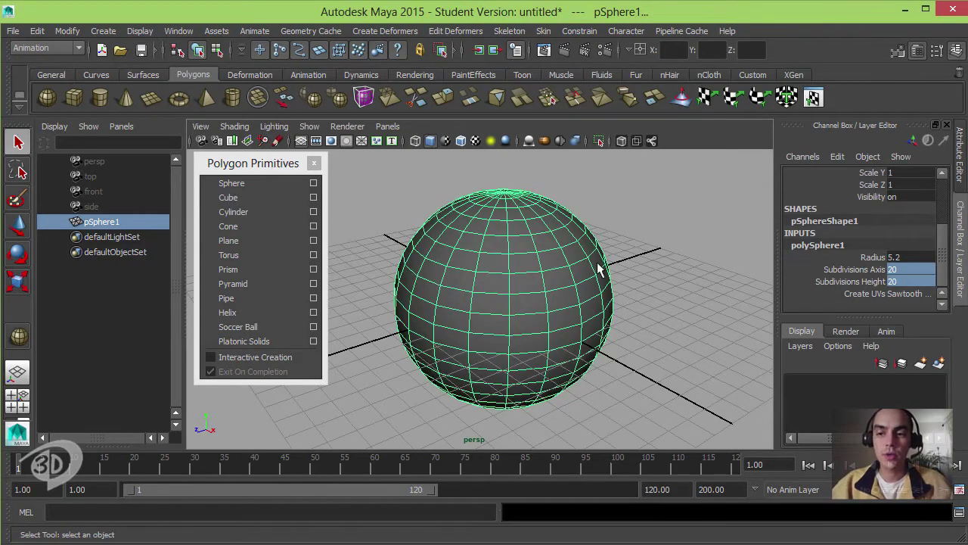
mouse_move(552, 277)
alt+mouse_down()
mouse_move(579, 288)
mouse_move(435, 239)
alt+mouse_up()
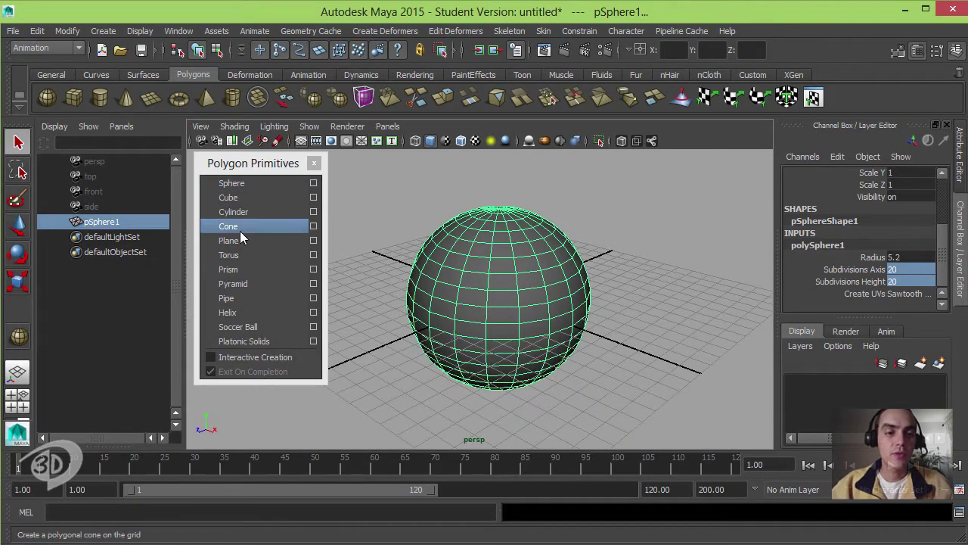
- Move the sphere off to the right and create a default polygon cube at the origin
key(w)
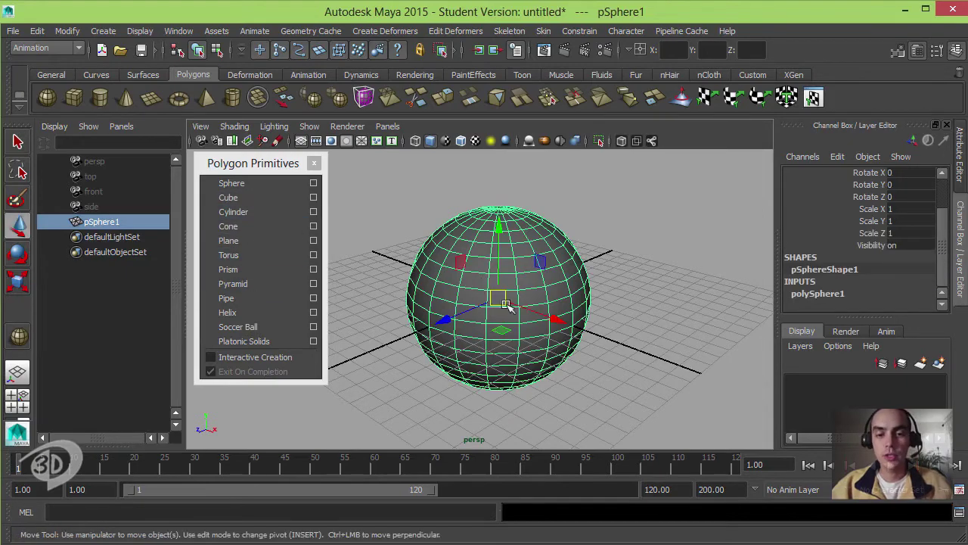
mouse_move(437, 324)
mouse_down()
mouse_move(572, 277)
mouse_move(514, 292)
mouse_move(502, 309)
mouse_move(451, 311)
mouse_up()
click(227, 197)
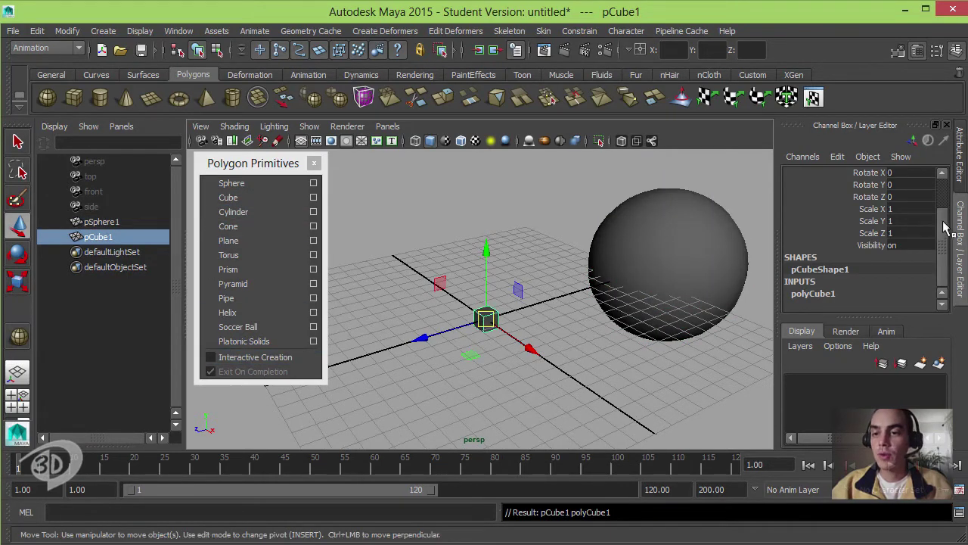
drag(944, 231, 944, 185)
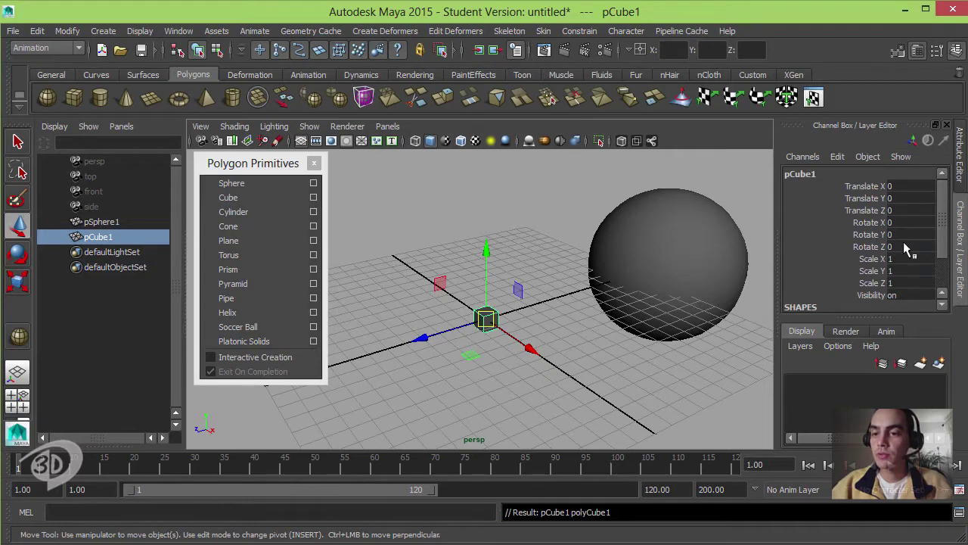
- Size the cube via polyCube1 to Width 9.6, Height 6.3 and Depth 6.7
scroll(855, 291, down, 2)
click(828, 298)
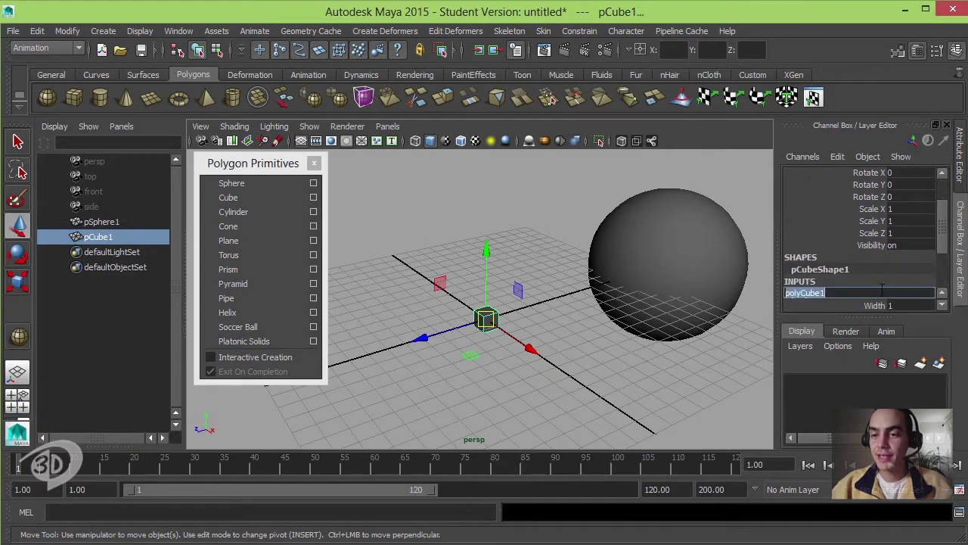
scroll(905, 260, down, 3)
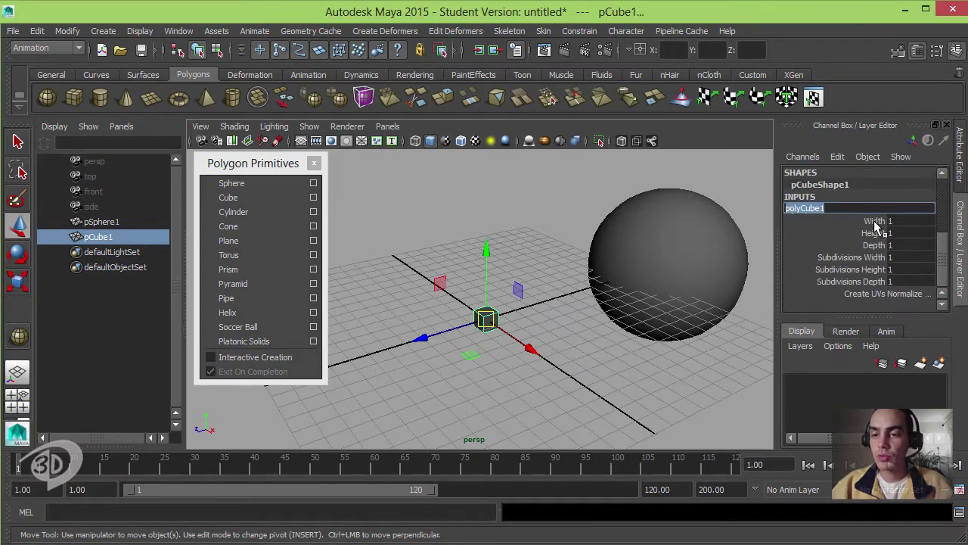
click(875, 221)
middle_drag(581, 329, 666, 312)
click(875, 234)
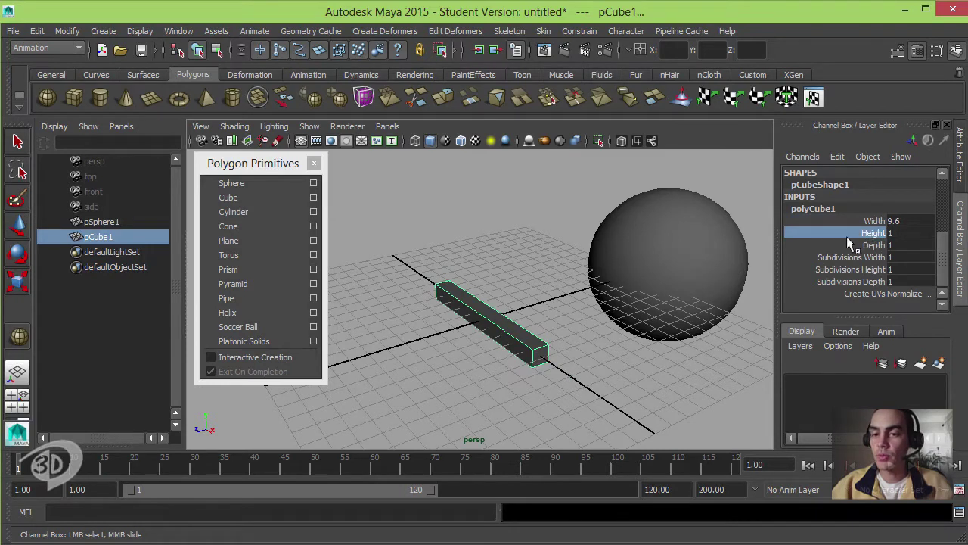
mouse_move(654, 255)
middle_down()
mouse_move(686, 250)
mouse_move(644, 252)
mouse_move(729, 251)
mouse_move(686, 248)
middle_up()
click(870, 246)
- Give the cube 9 width, 12 height and 9 depth subdivisions
click(861, 258)
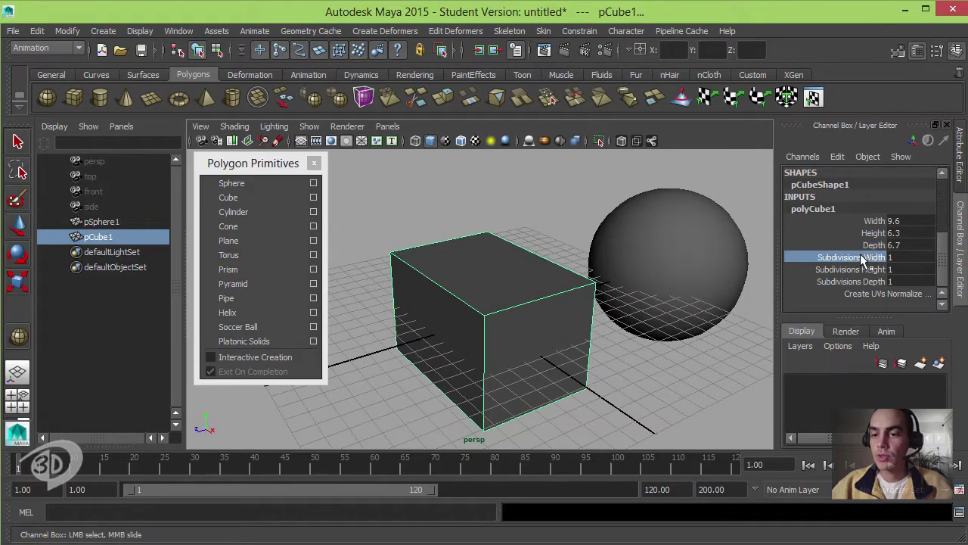
middle_drag(622, 295, 734, 277)
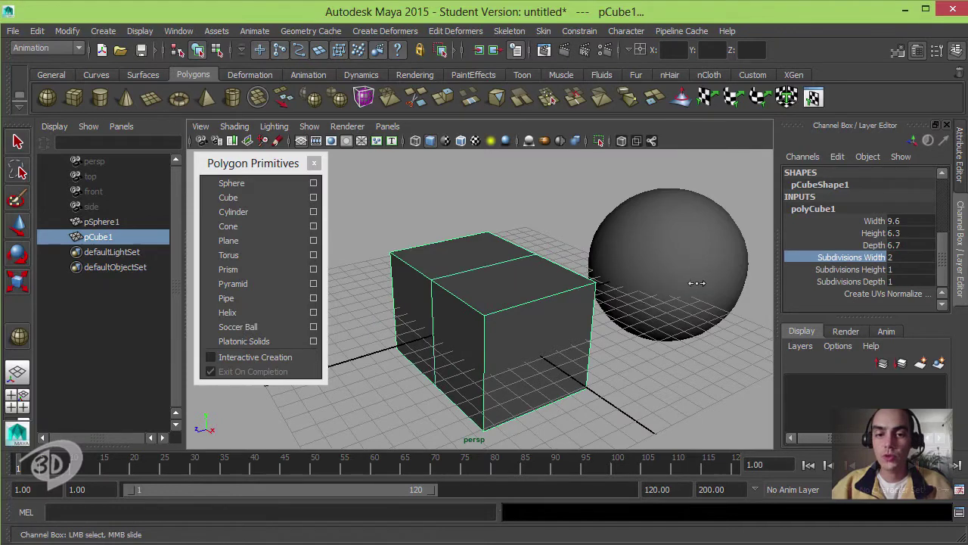
click(859, 269)
middle_drag(657, 279, 726, 277)
click(851, 281)
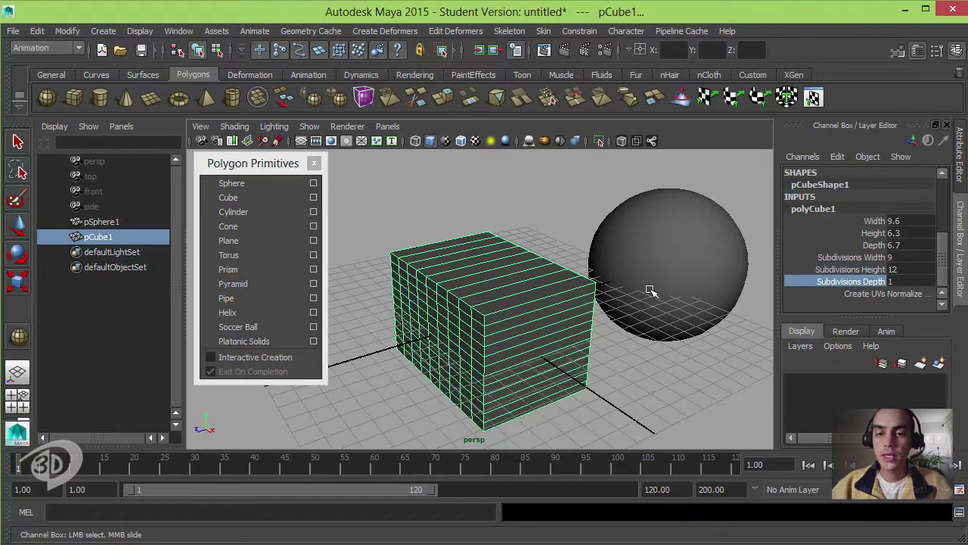
mouse_move(644, 292)
middle_down()
mouse_move(680, 279)
mouse_move(642, 295)
middle_up()
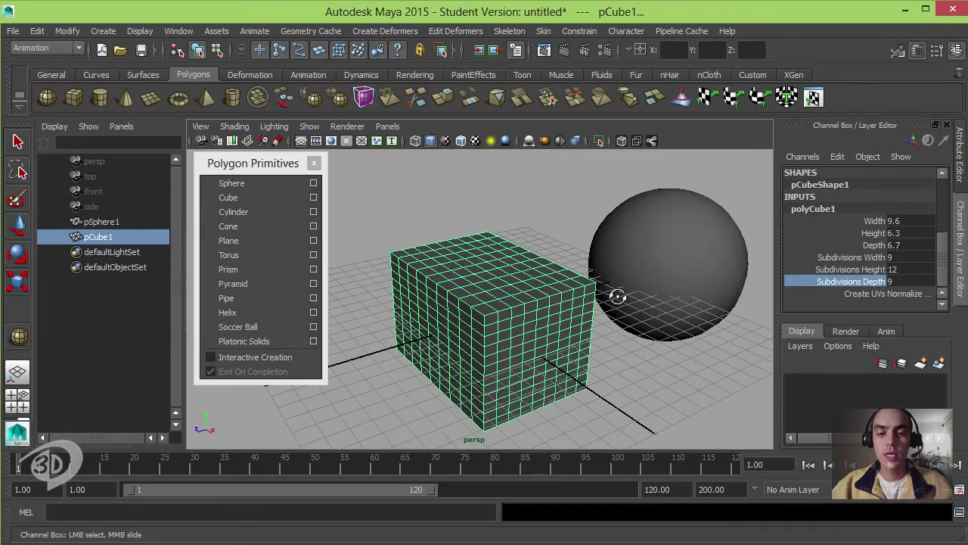
mouse_move(620, 296)
alt+mouse_down()
mouse_move(507, 281)
mouse_move(557, 231)
alt+mouse_up()
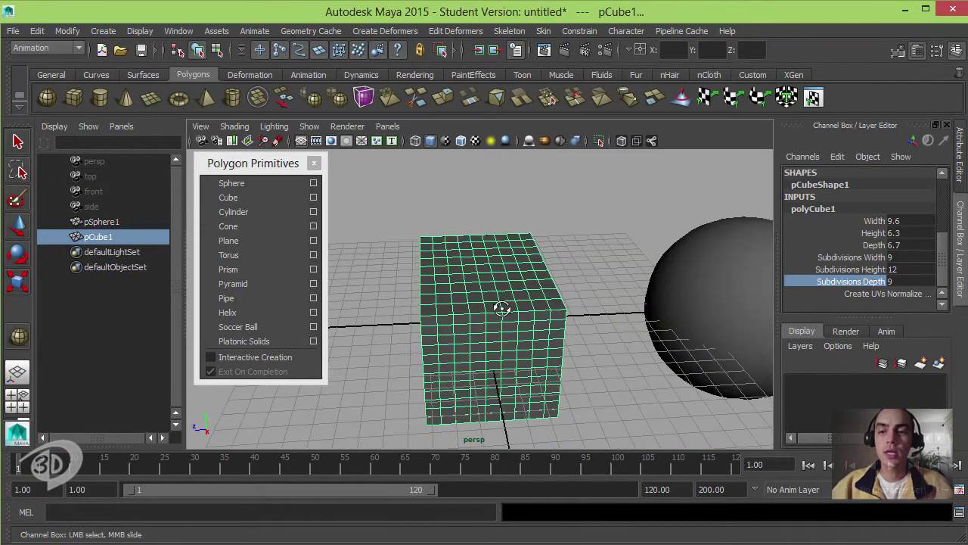
- Select both the cube and sphere and slide them together along X
alt+drag(503, 308, 676, 270)
alt+drag(619, 302, 549, 310)
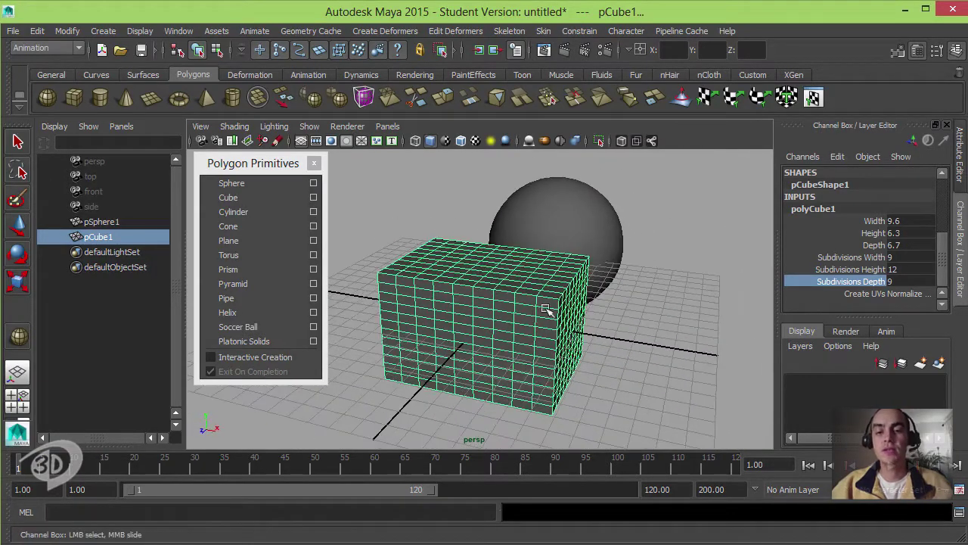
mouse_move(625, 269)
alt+mouse_down()
mouse_move(598, 295)
mouse_move(549, 277)
alt+mouse_up()
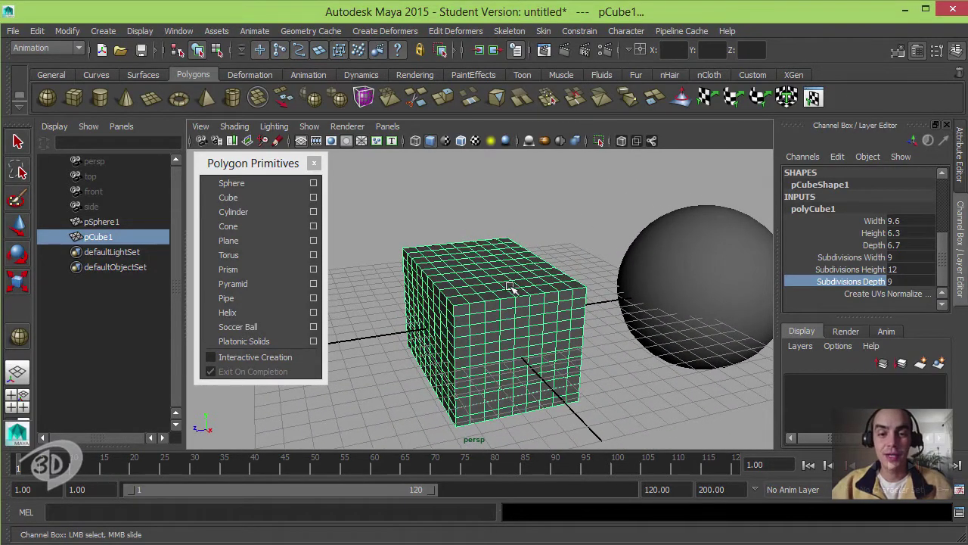
mouse_move(502, 295)
alt+mouse_down()
mouse_move(521, 234)
mouse_move(631, 305)
alt+mouse_up()
key(w)
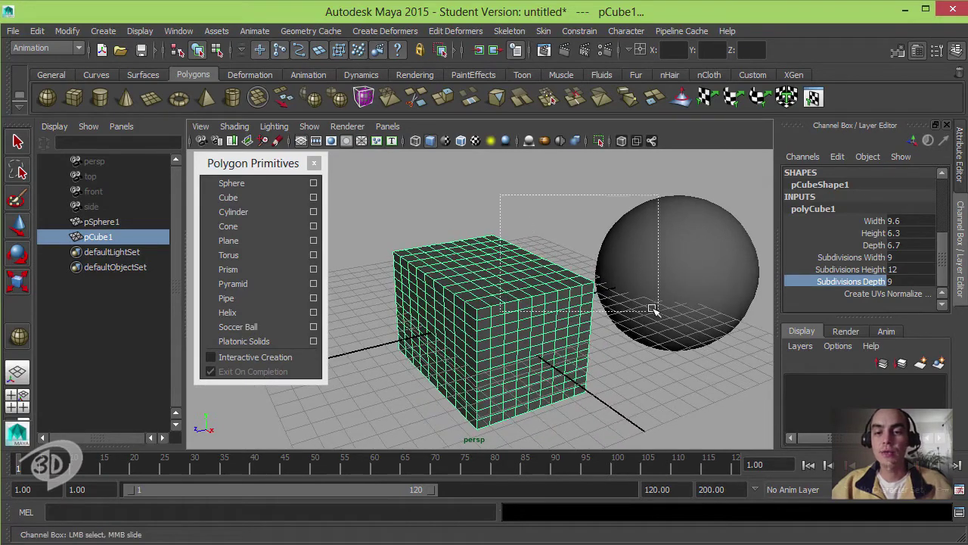
drag(530, 349, 561, 314)
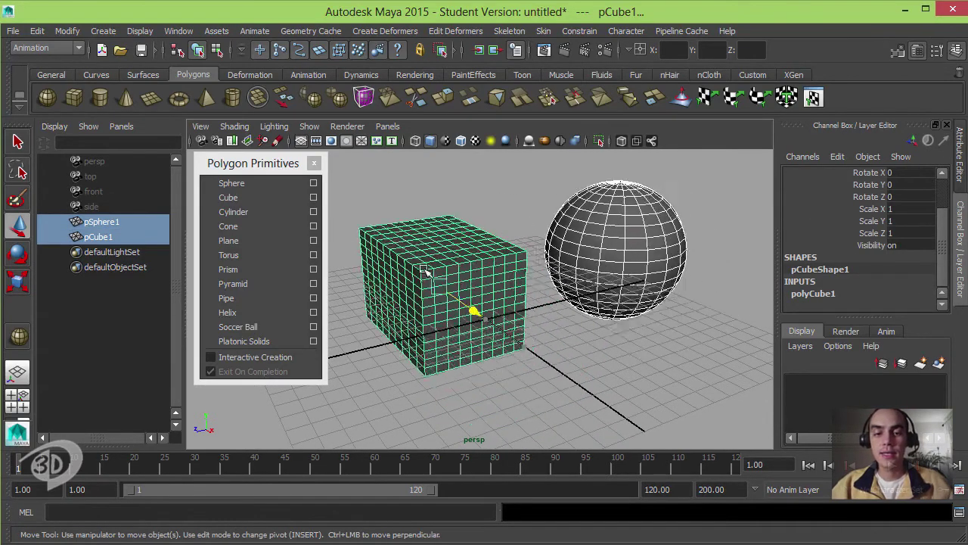
click(561, 314)
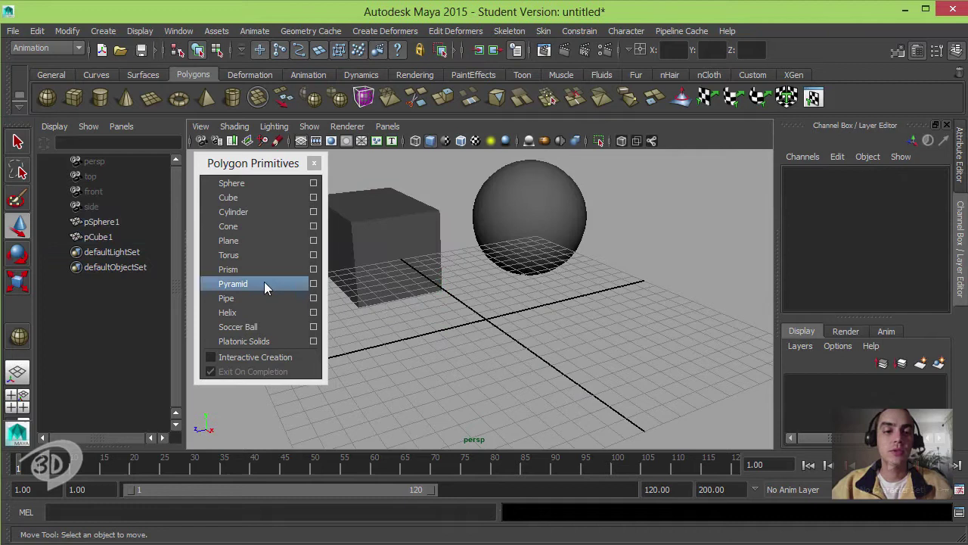
- Draw a new cube interactively on the grid and zero its translate values to the origin
click(251, 357)
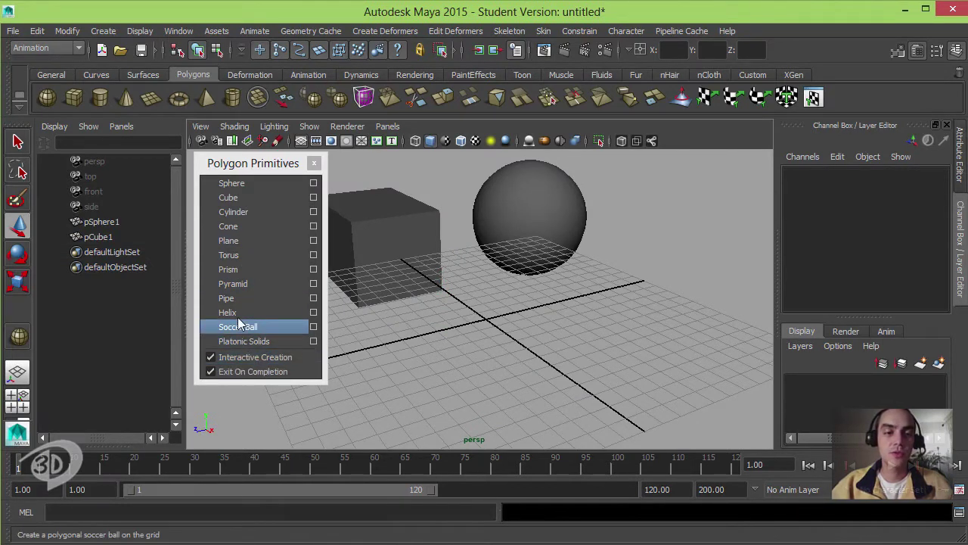
click(229, 197)
mouse_move(564, 326)
mouse_down()
mouse_move(439, 291)
mouse_move(540, 240)
mouse_up()
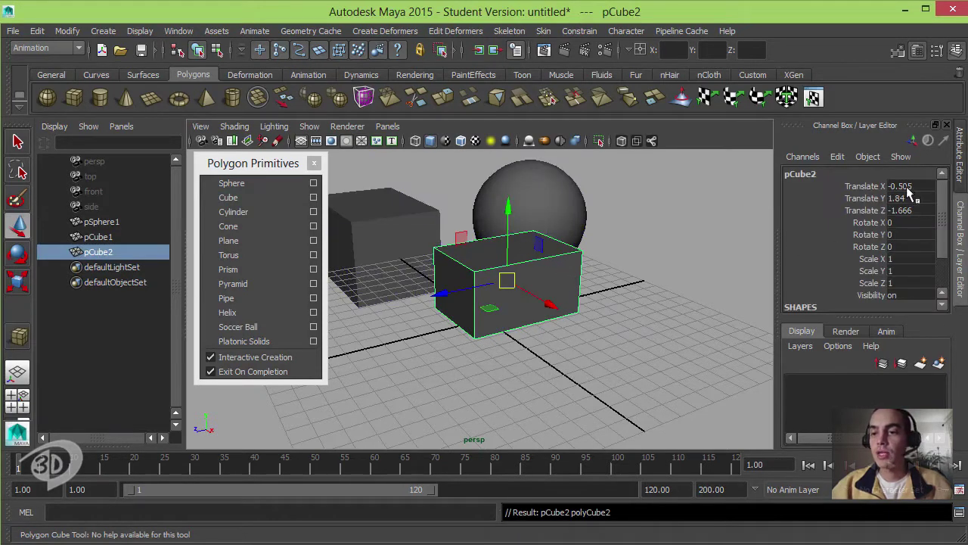
drag(910, 186, 909, 210)
text(0)
key(Return)
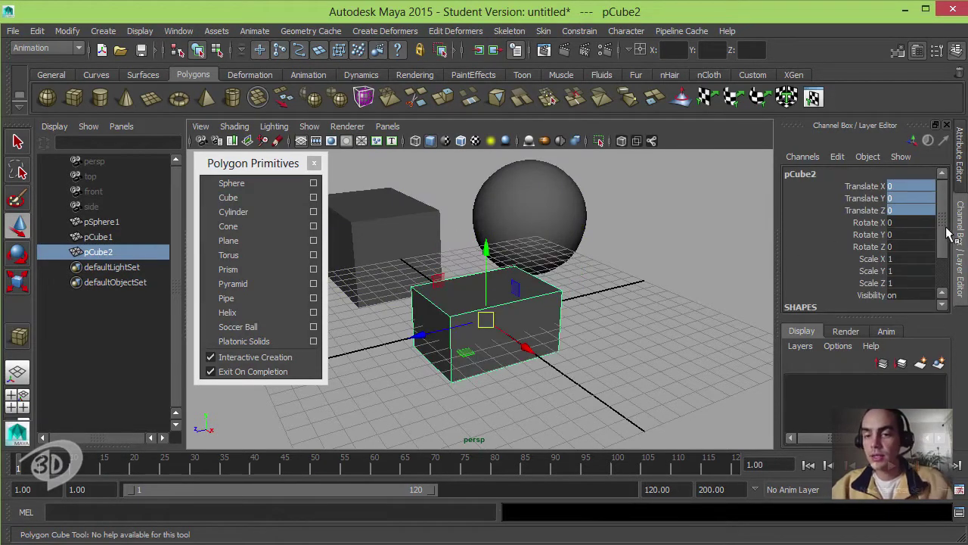
- Set the new cube's polyCube2 Width, Height and Depth to 1
drag(949, 235, 945, 273)
click(830, 292)
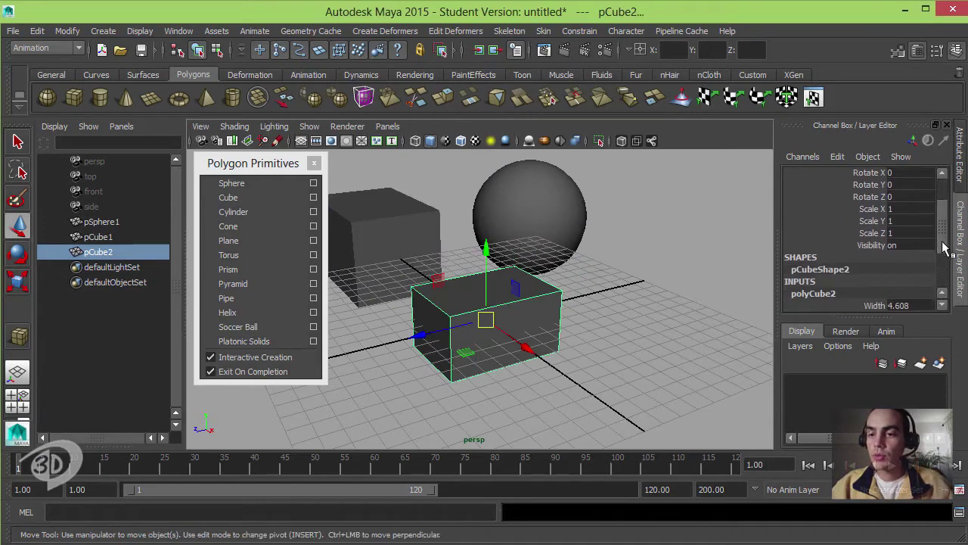
scroll(889, 253, down, 2)
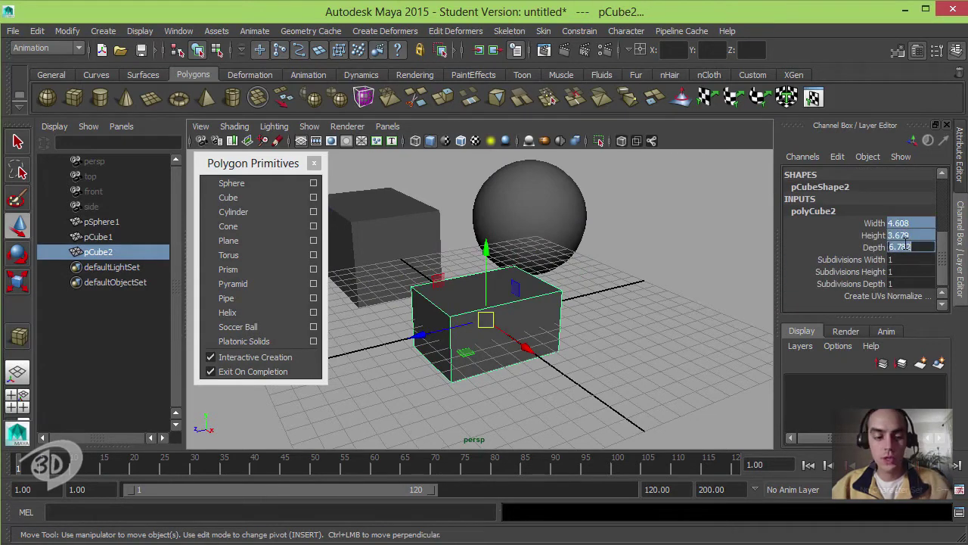
text(1)
key(Return)
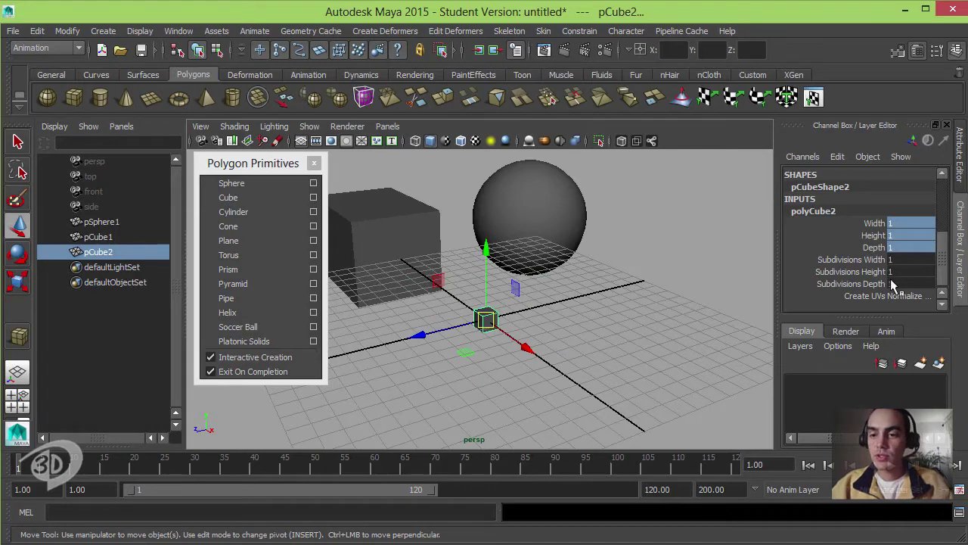
- Move the small cube pCube2 back along Z and turn off Interactive Creation
click(577, 307)
shift+click(502, 324)
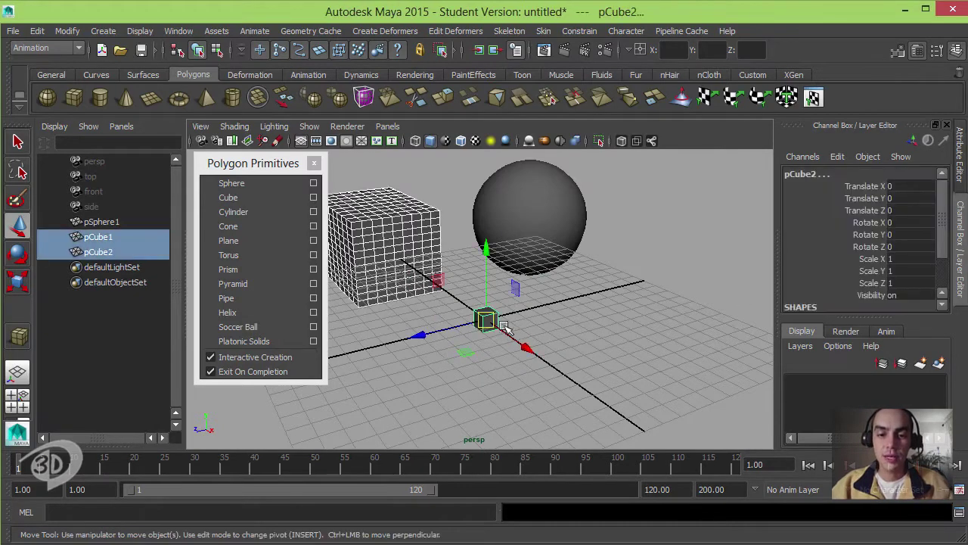
click(487, 327)
drag(443, 325, 446, 376)
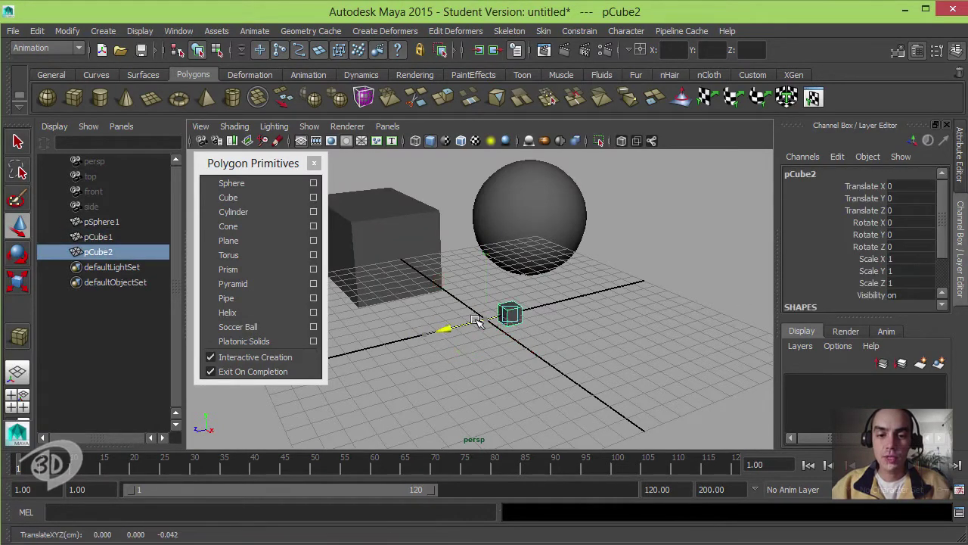
click(447, 376)
click(246, 357)
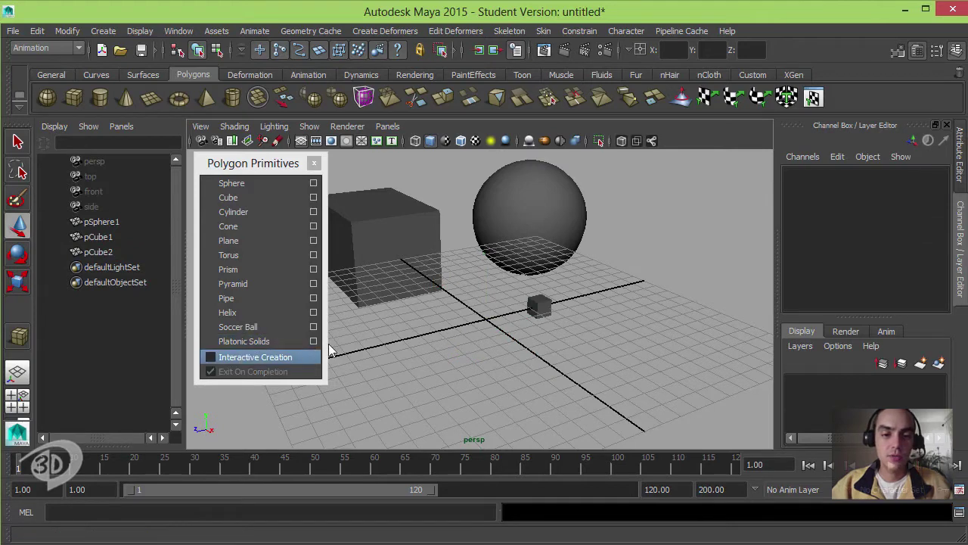
- Create another default 1-unit polygon cube, pCube3, from the shelf
click(228, 197)
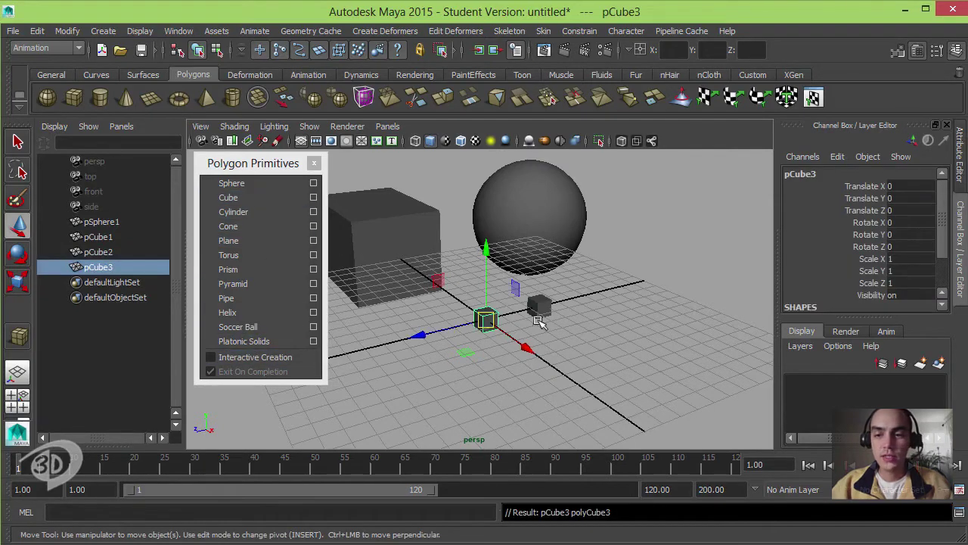
scroll(871, 284, down, 2)
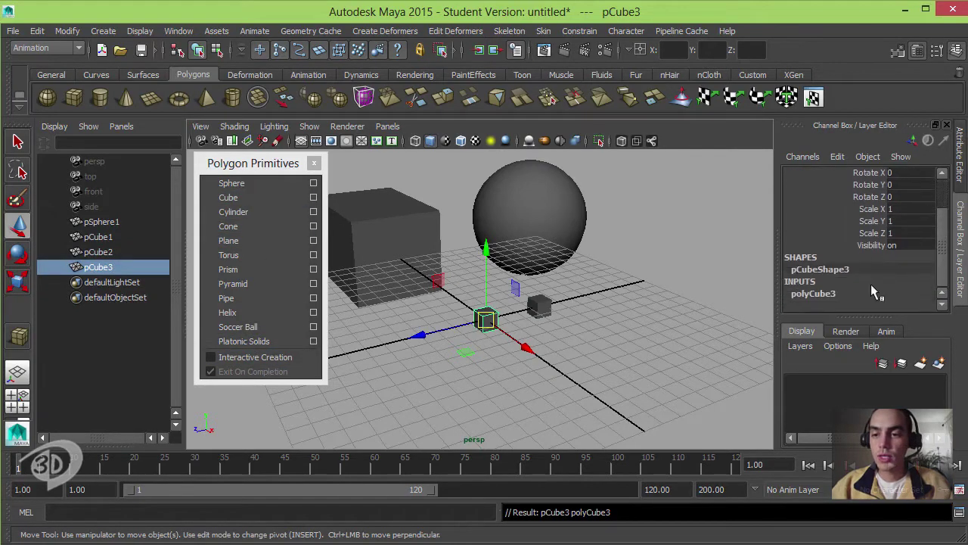
scroll(906, 290, down, 3)
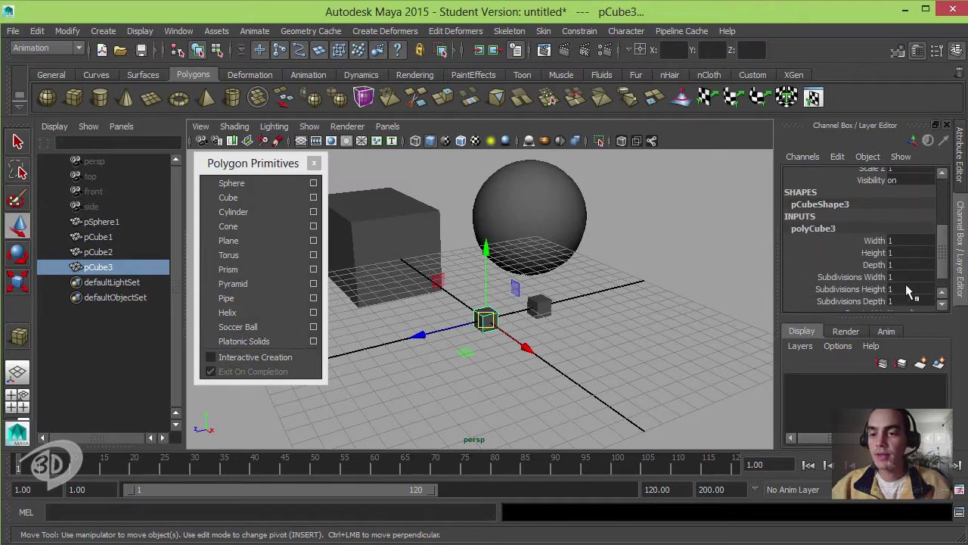
- Orbit around the cubes and select the small cube pCube2
click(724, 282)
mouse_move(530, 296)
alt+mouse_down()
mouse_move(590, 319)
mouse_move(545, 291)
mouse_move(491, 321)
alt+mouse_up()
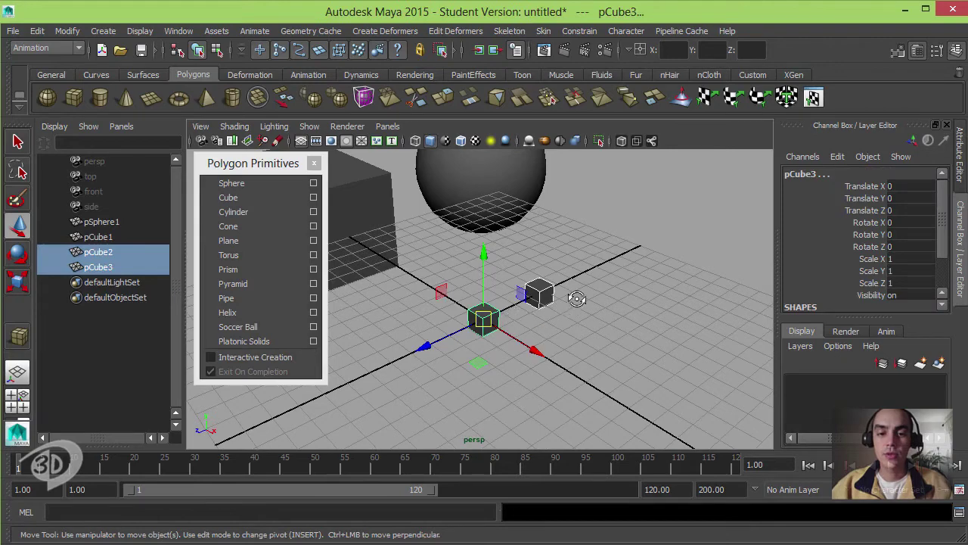
mouse_move(576, 298)
alt+mouse_down()
mouse_move(479, 313)
mouse_move(522, 291)
mouse_move(530, 310)
mouse_move(518, 328)
mouse_move(592, 279)
alt+mouse_up()
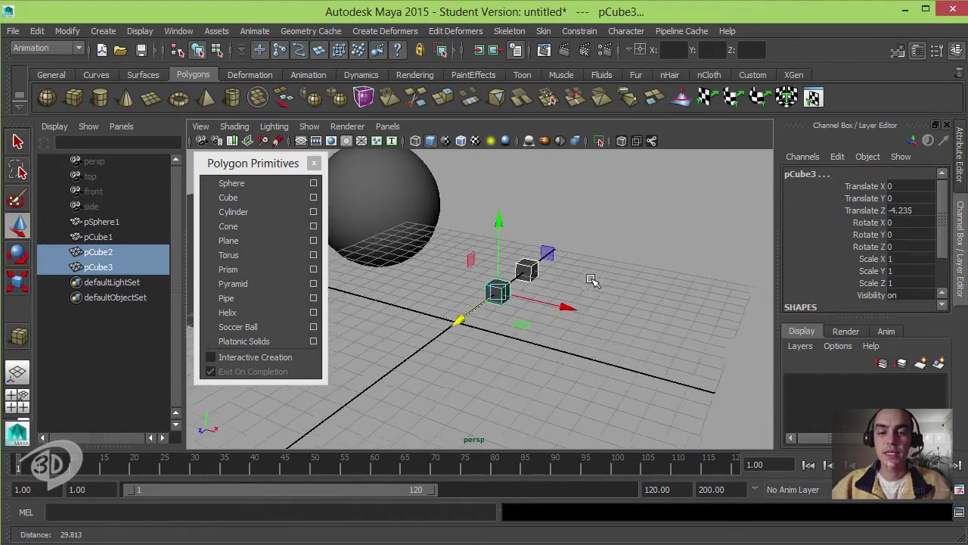
click(591, 280)
mouse_move(557, 307)
alt+mouse_down()
mouse_move(476, 283)
mouse_move(501, 292)
alt+mouse_up()
click(550, 274)
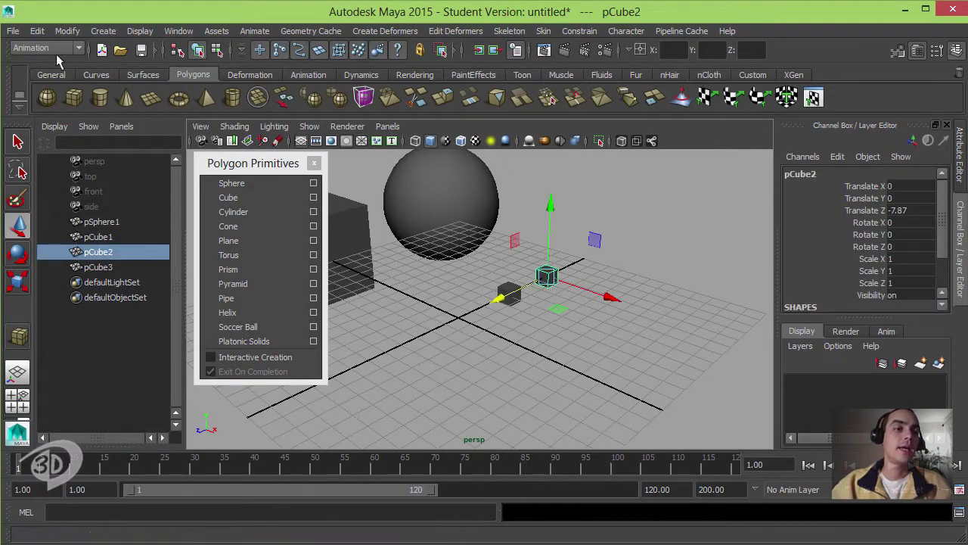
click(36, 32)
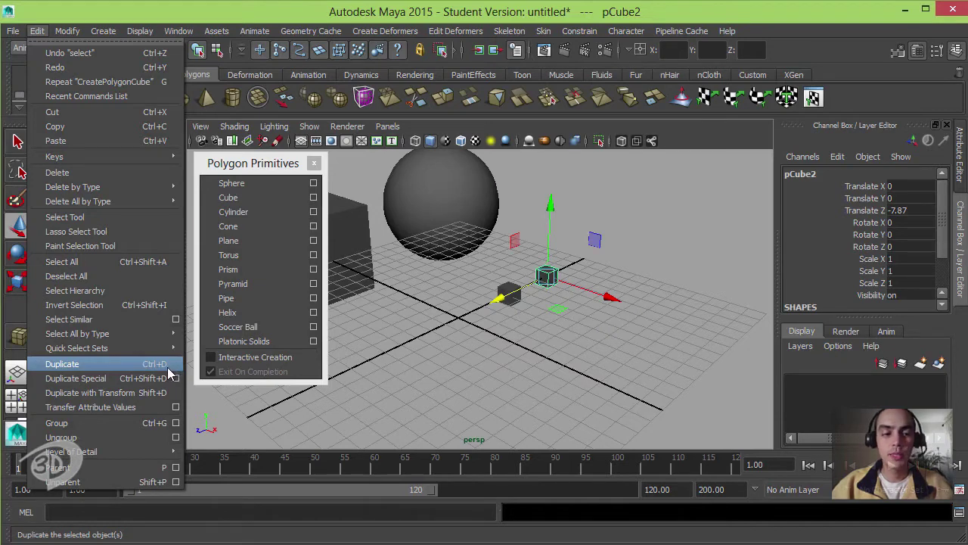
- Duplicate the small cube three times (pCube4–pCube6), shifting the copies up and to the right
click(149, 367)
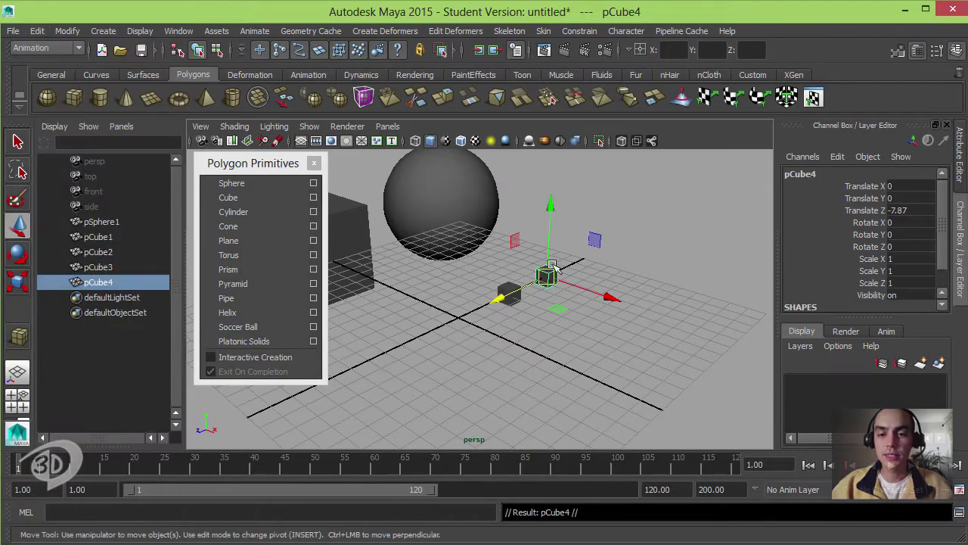
drag(553, 280, 606, 234)
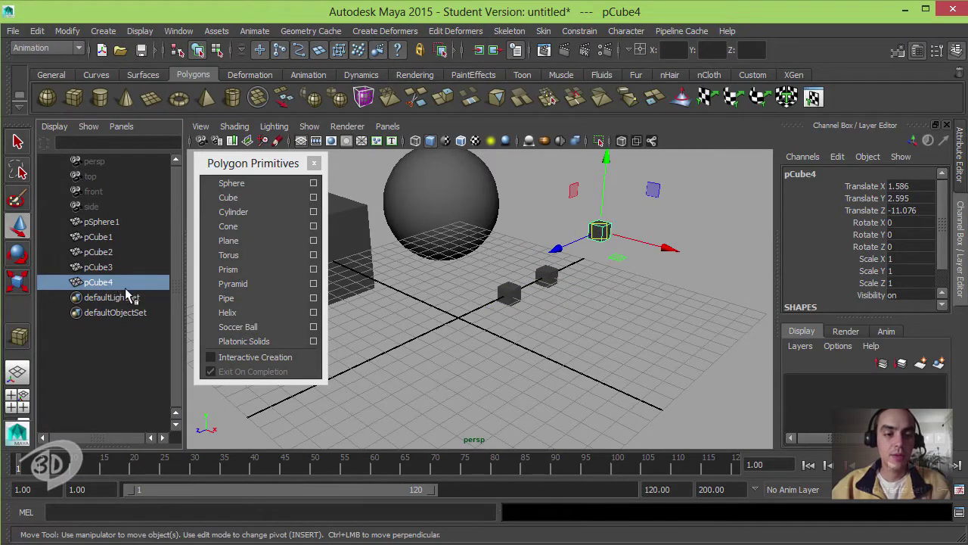
key(ctrl+d)
mouse_move(602, 229)
mouse_down()
mouse_move(642, 232)
mouse_move(668, 264)
mouse_up()
key(ctrl+d)
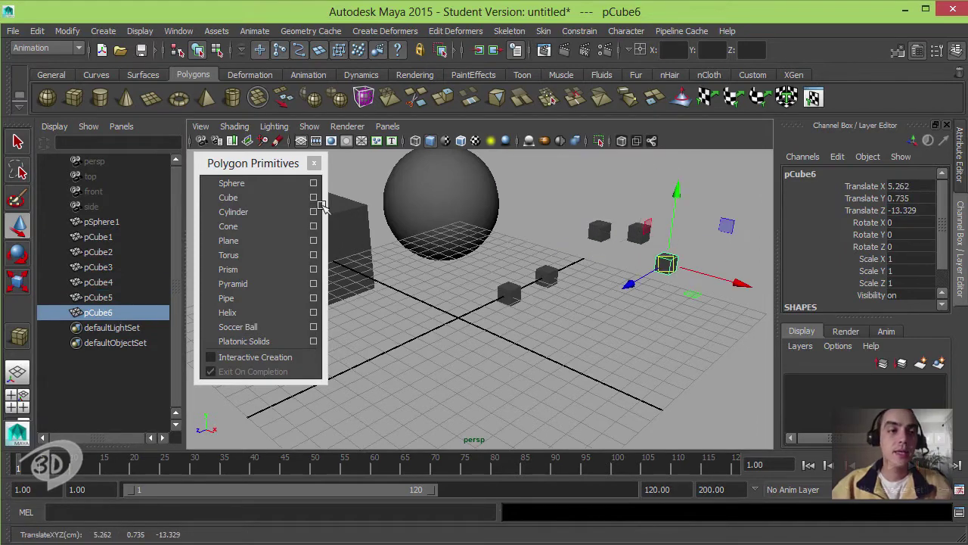
click(37, 31)
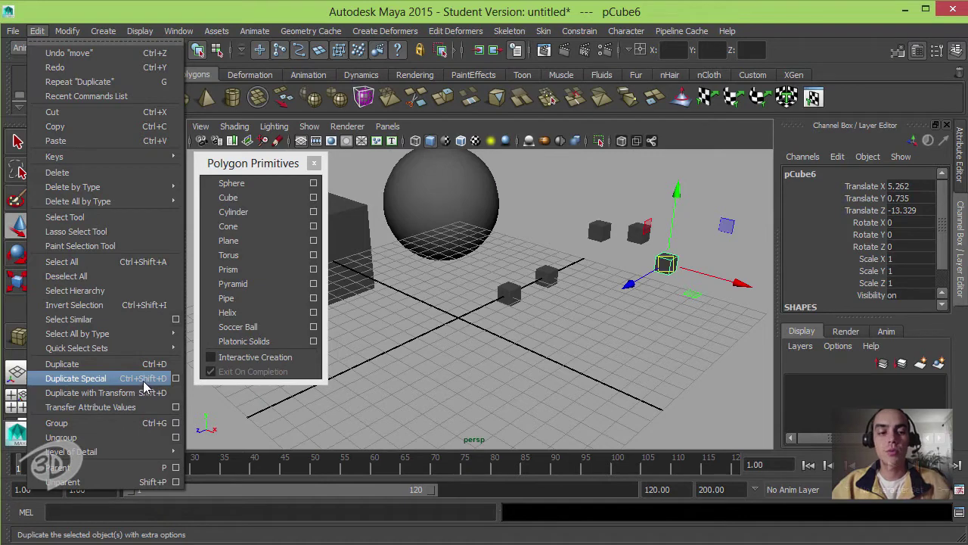
- Make a Duplicate Special copy of the small cube, briefly trying the grease pencil tool
click(143, 378)
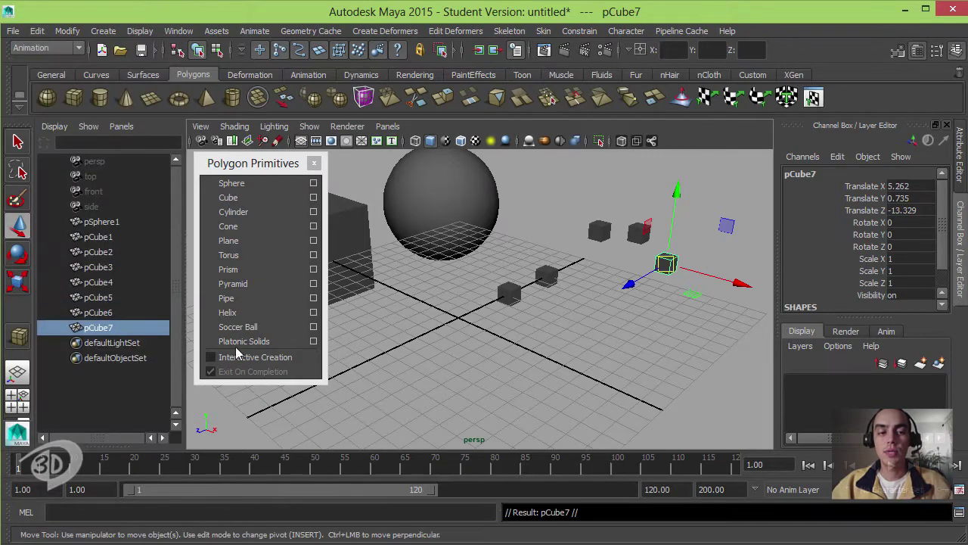
alt+drag(628, 272, 664, 235)
key(w)
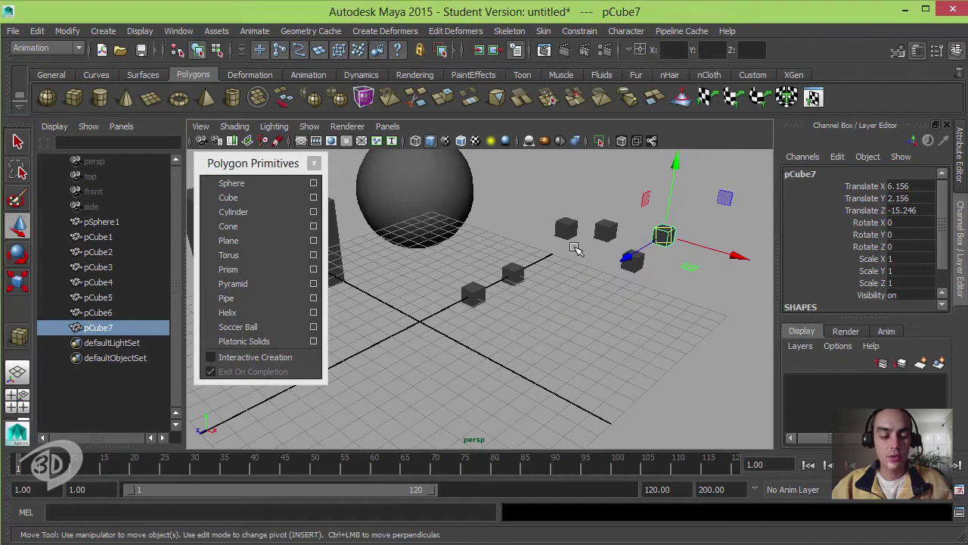
alt+drag(608, 246, 605, 297)
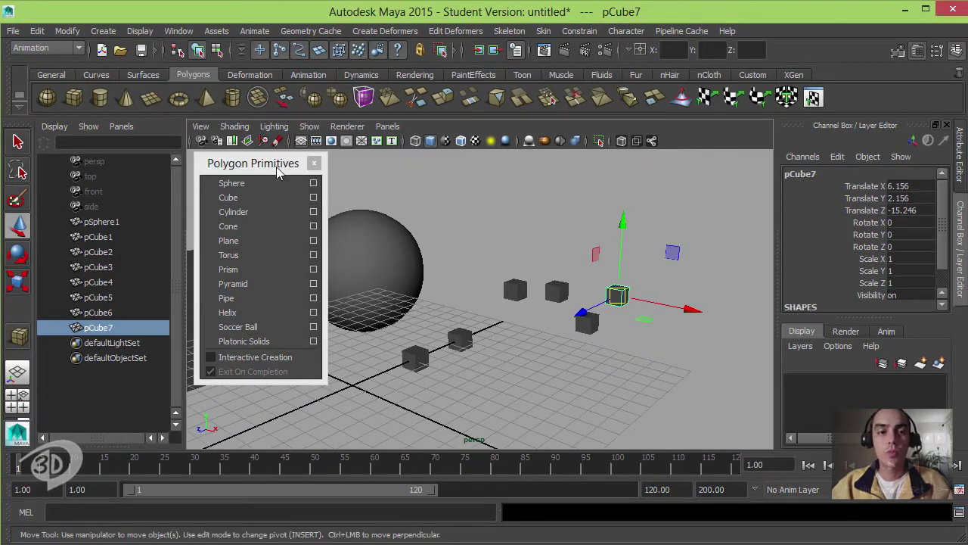
click(278, 142)
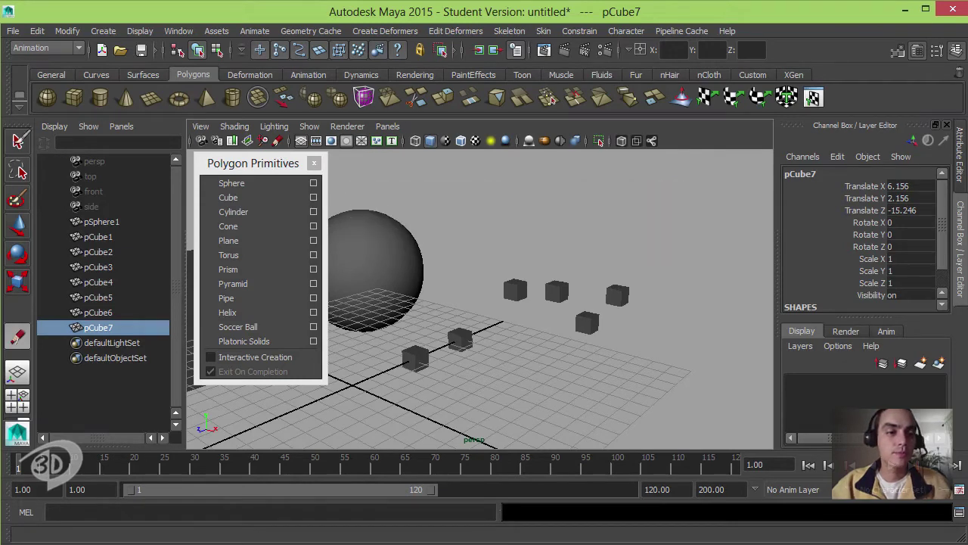
click(561, 239)
key(q)
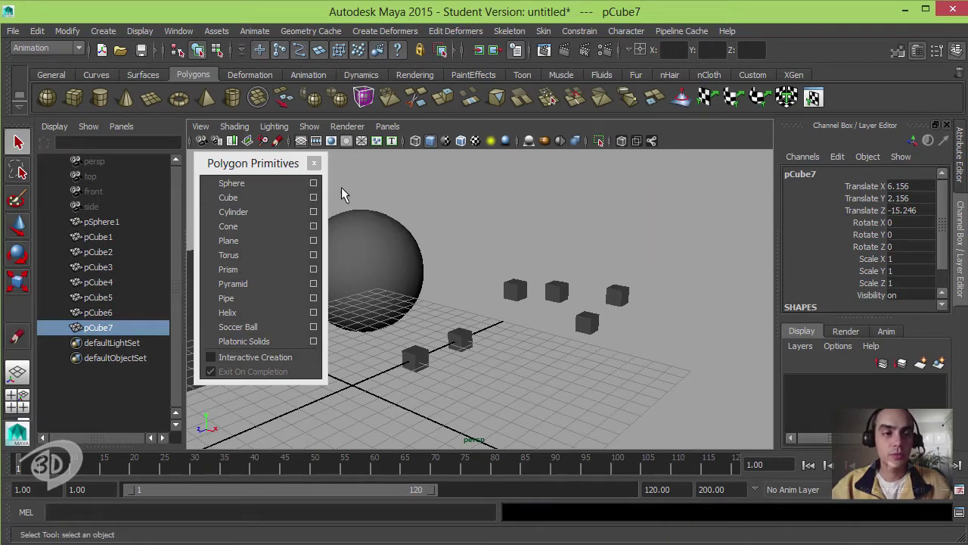
- Move the copied cube upward, then repeat the duplicate with Shift+D to build a rising diagonal row
mouse_move(342, 194)
alt+mouse_down()
mouse_move(515, 263)
mouse_move(527, 259)
mouse_move(512, 208)
alt+mouse_up()
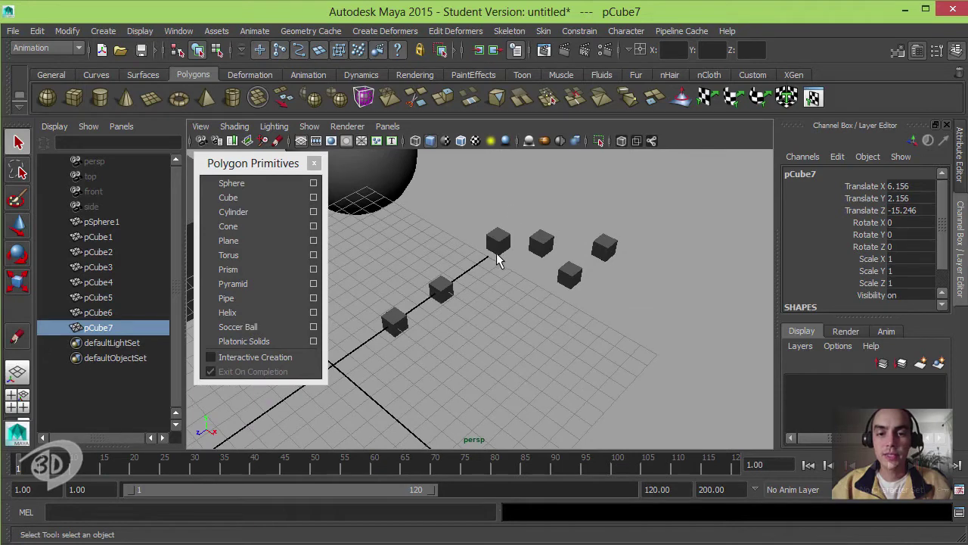
mouse_move(519, 253)
alt+mouse_down()
mouse_move(514, 287)
mouse_move(502, 282)
mouse_move(478, 305)
mouse_move(483, 298)
alt+mouse_up()
key(w)
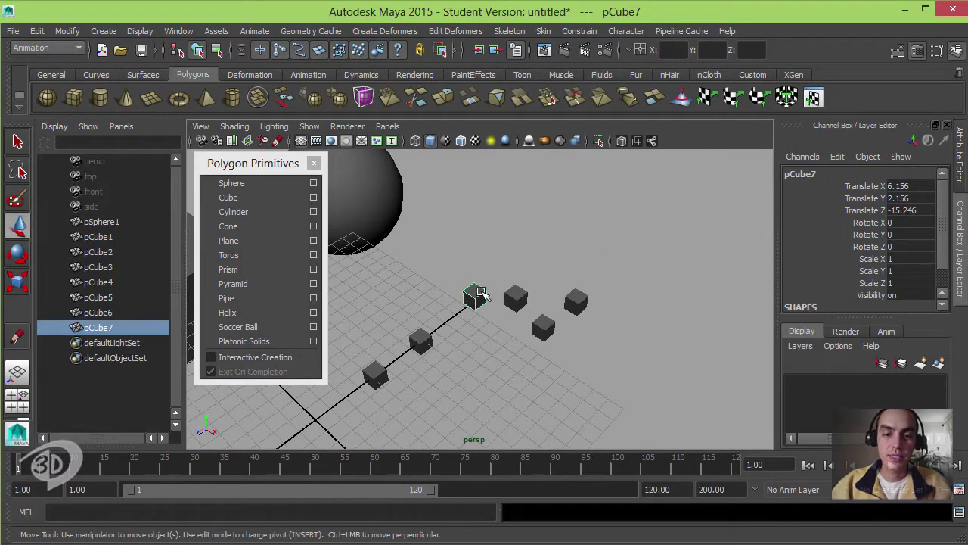
mouse_move(501, 260)
alt+mouse_down()
mouse_move(484, 287)
mouse_move(490, 237)
mouse_move(500, 257)
mouse_move(543, 241)
mouse_move(550, 254)
alt+mouse_up()
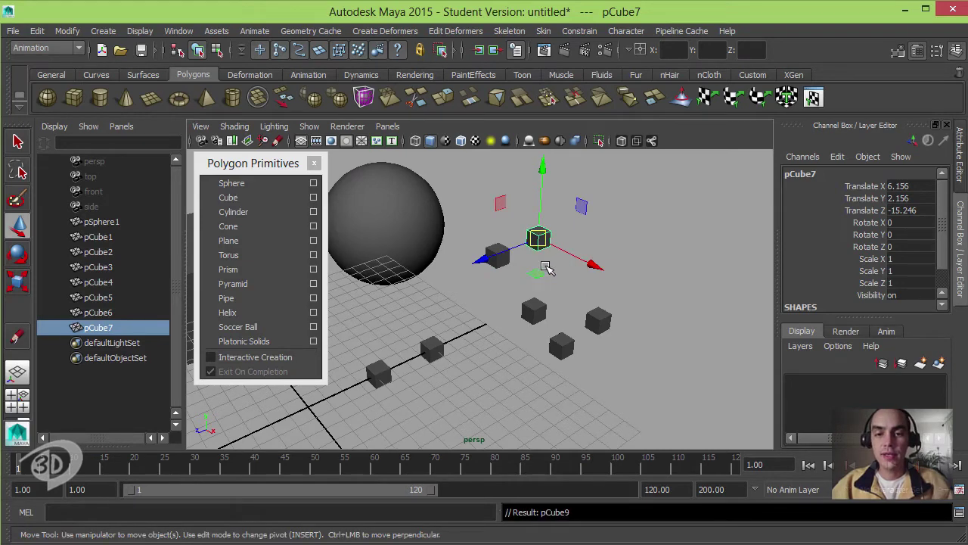
mouse_move(540, 268)
alt+middle_down()
mouse_move(465, 332)
mouse_move(479, 316)
alt+middle_up()
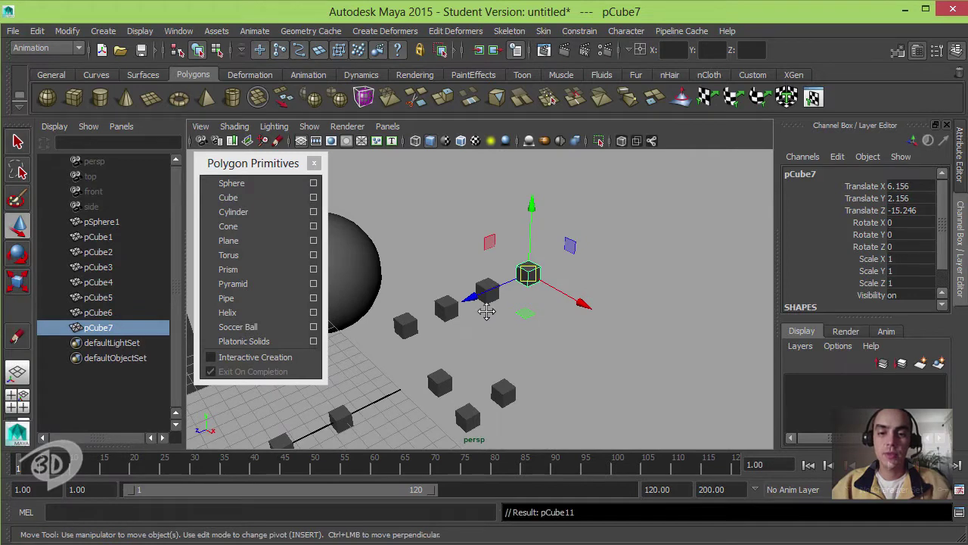
key(shift+d)
mouse_move(517, 295)
alt+mouse_down()
mouse_move(489, 300)
mouse_move(549, 298)
mouse_move(450, 262)
mouse_move(519, 237)
mouse_move(401, 252)
mouse_move(584, 365)
mouse_move(534, 347)
alt+mouse_up()
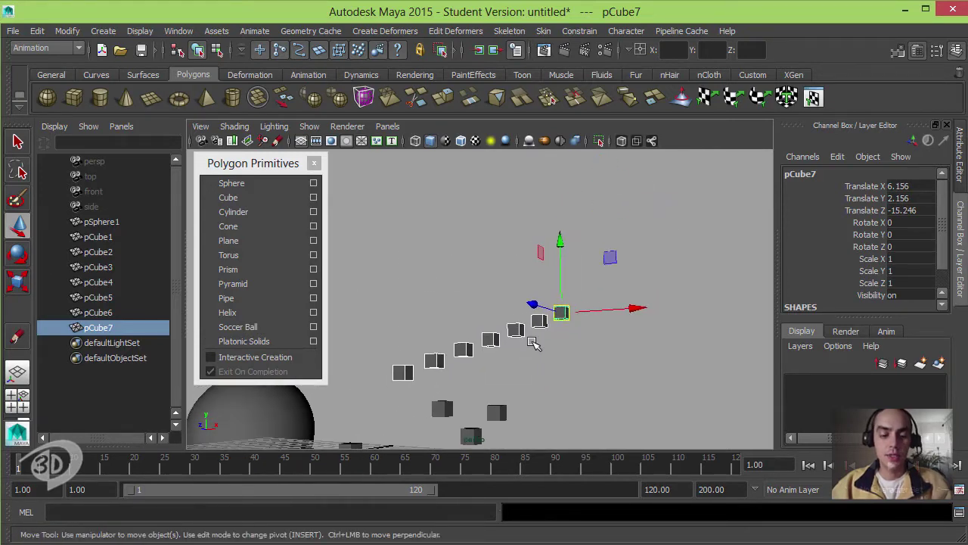
- Duplicate the row of cubes, shift it up along Y, and repeat to stack more rows
key(ctrl+d)
drag(558, 242, 555, 233)
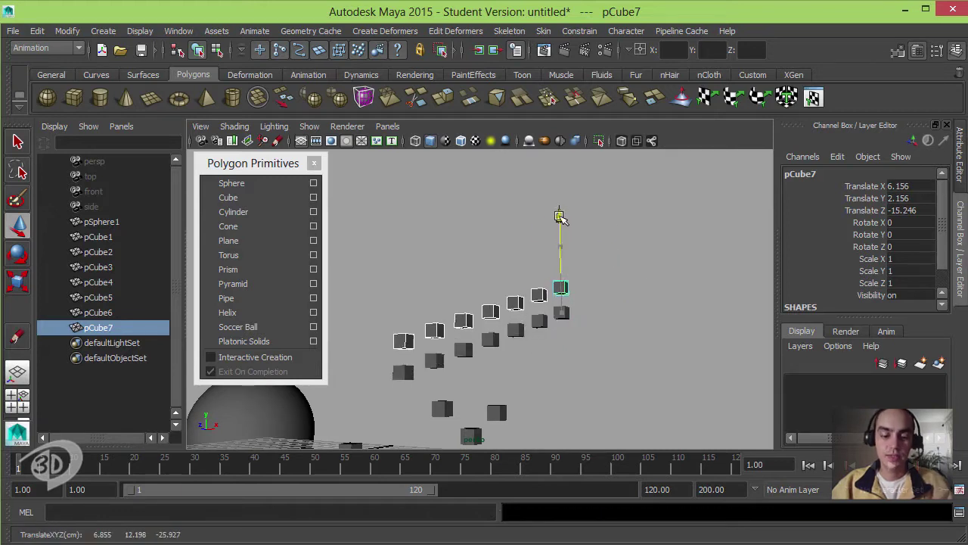
mouse_move(559, 310)
alt+mouse_down()
mouse_move(560, 346)
mouse_move(543, 334)
alt+mouse_up()
key(shift+d)
- Pull the camera back so the cube grid, sphere and box are all framed
alt+middle_drag(543, 335, 522, 318)
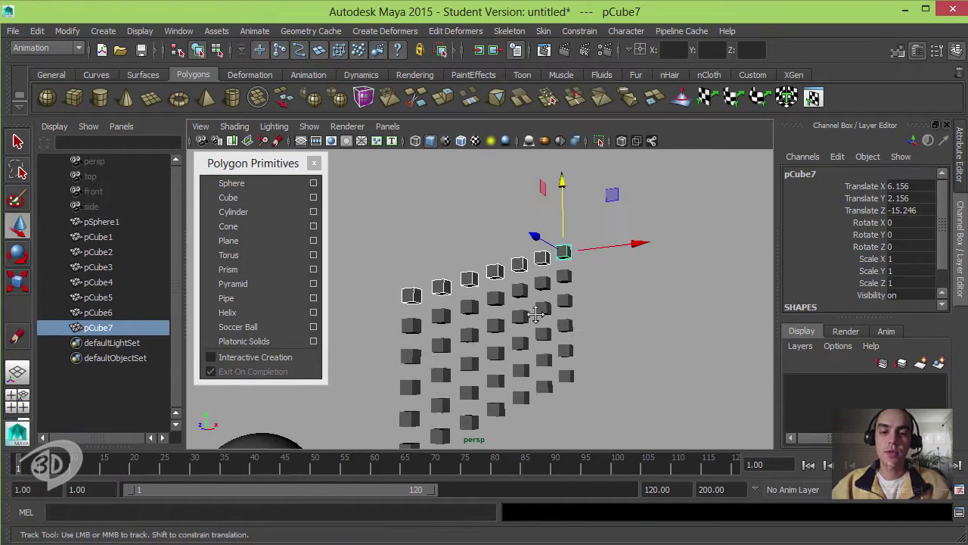
alt+right_drag(522, 317, 472, 286)
mouse_move(472, 286)
alt+middle_down()
mouse_move(459, 320)
mouse_move(454, 244)
alt+middle_up()
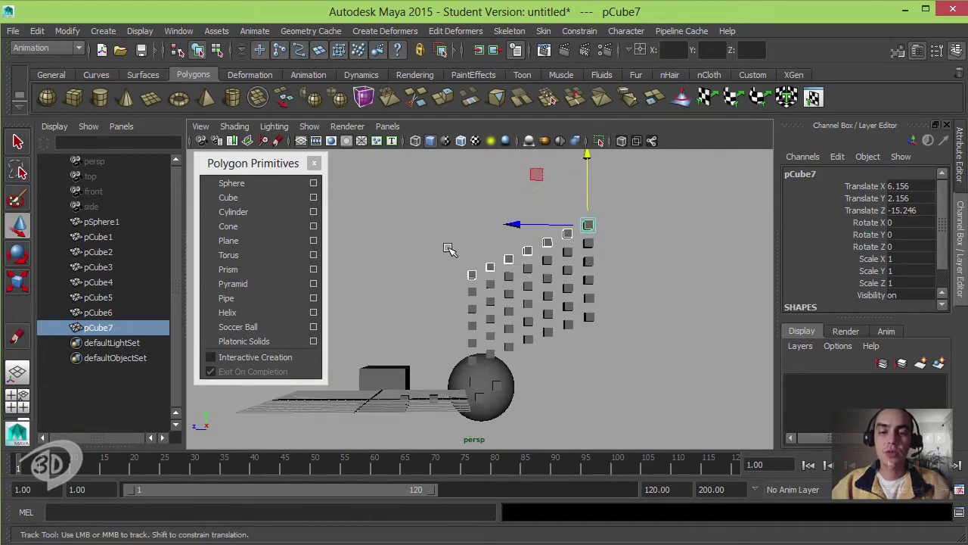
mouse_move(454, 244)
alt+mouse_down()
mouse_move(556, 268)
mouse_move(555, 259)
mouse_move(549, 317)
mouse_move(542, 312)
alt+mouse_up()
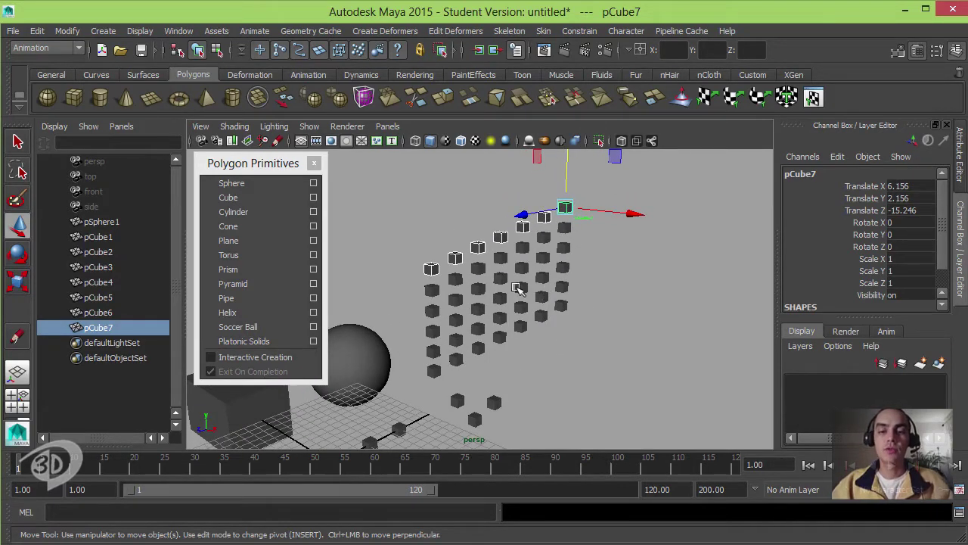
alt+middle_drag(543, 278, 492, 257)
alt+right_drag(492, 257, 469, 277)
alt+middle_drag(469, 277, 501, 227)
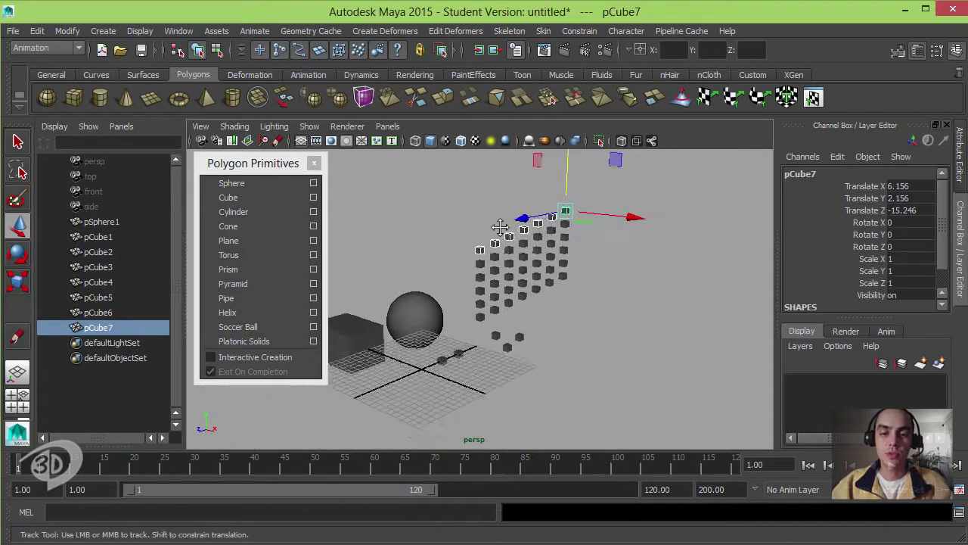
mouse_move(501, 227)
alt+mouse_down()
mouse_move(506, 259)
mouse_move(522, 265)
mouse_move(506, 256)
alt+mouse_up()
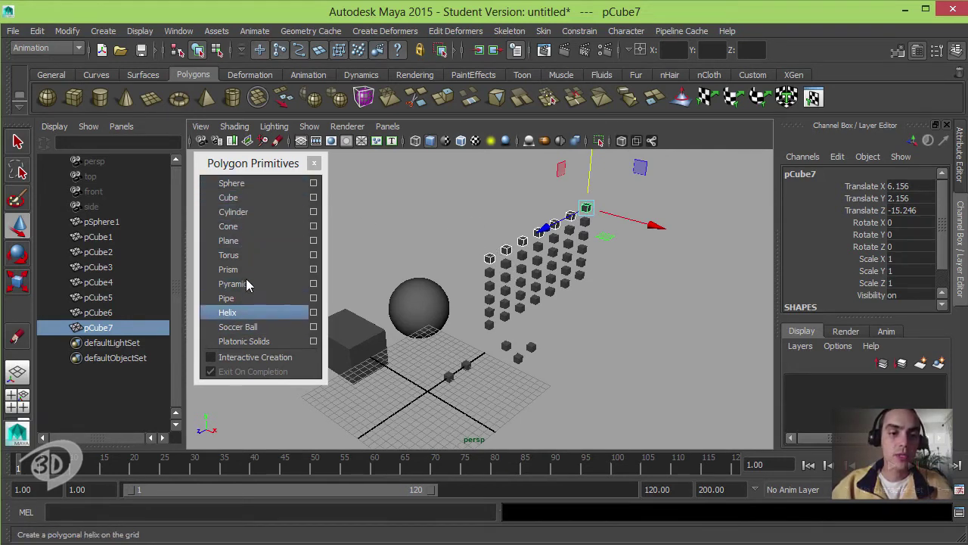
- Create a default polygon cylinder, pCylinder1, at the origin and frame it in the view
click(254, 213)
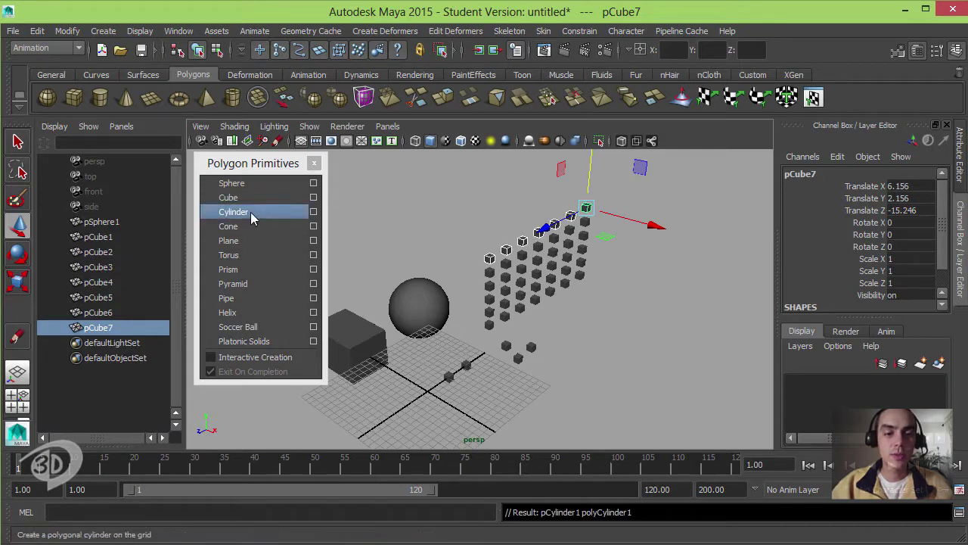
mouse_move(439, 303)
alt+middle_down()
mouse_move(566, 270)
mouse_move(558, 278)
mouse_move(549, 269)
alt+middle_up()
scroll(932, 293, down, 2)
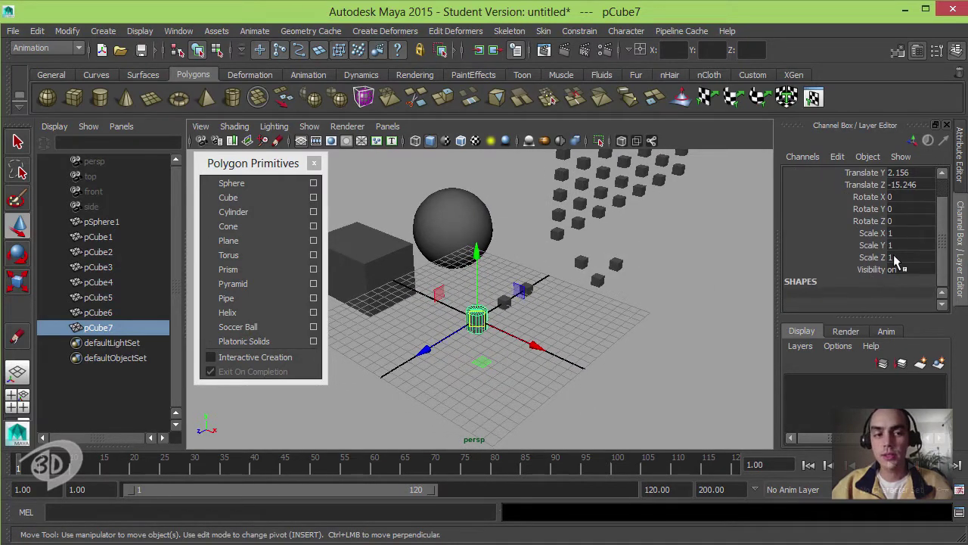
scroll(937, 269, up, 2)
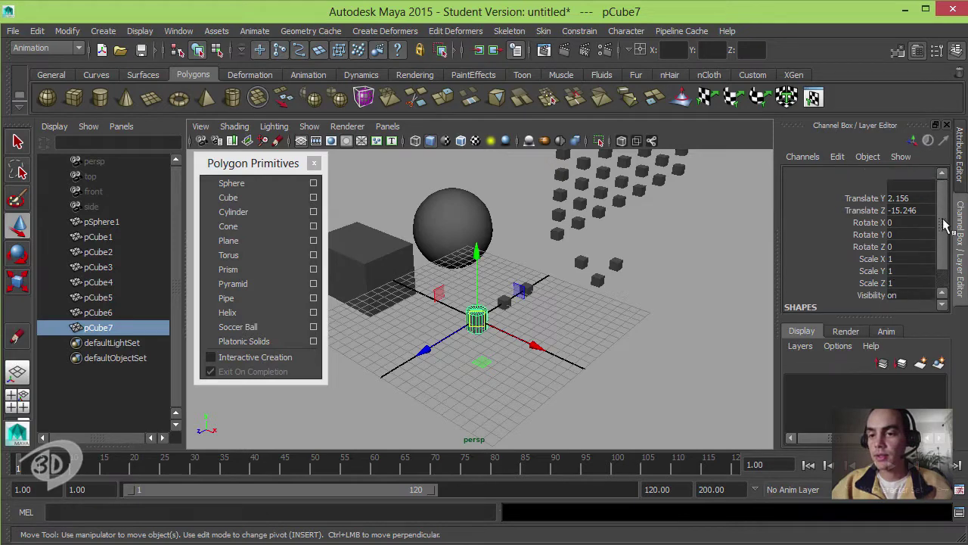
scroll(946, 285, down, 2)
mouse_move(626, 263)
alt+mouse_down()
mouse_move(581, 298)
mouse_move(564, 227)
alt+mouse_up()
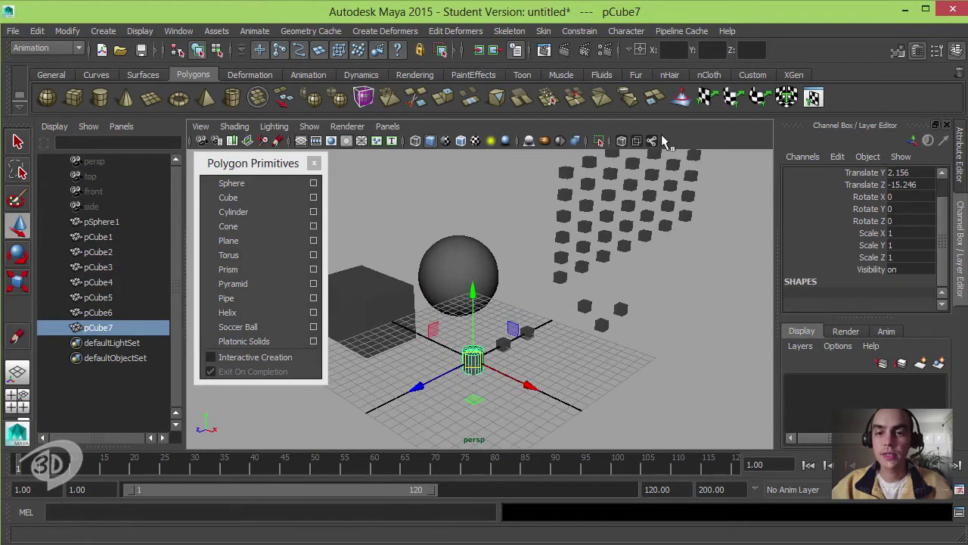
- Switch the viewport renderer to Legacy Default Viewport
click(388, 127)
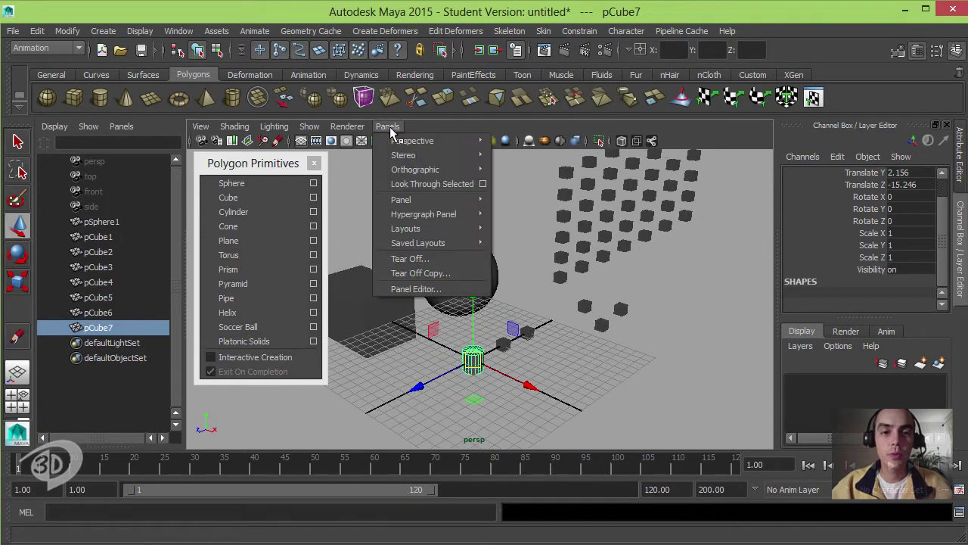
mouse_move(347, 127)
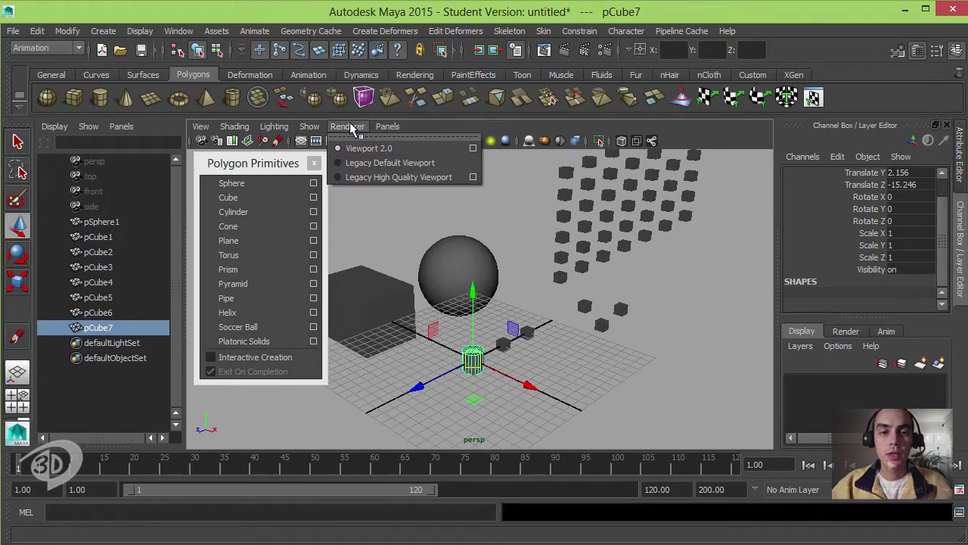
click(413, 200)
mouse_move(502, 231)
alt+mouse_down()
mouse_move(492, 232)
mouse_move(505, 244)
mouse_move(620, 244)
alt+mouse_up()
- Shift the cylinder slightly back on the grid
drag(941, 236, 947, 198)
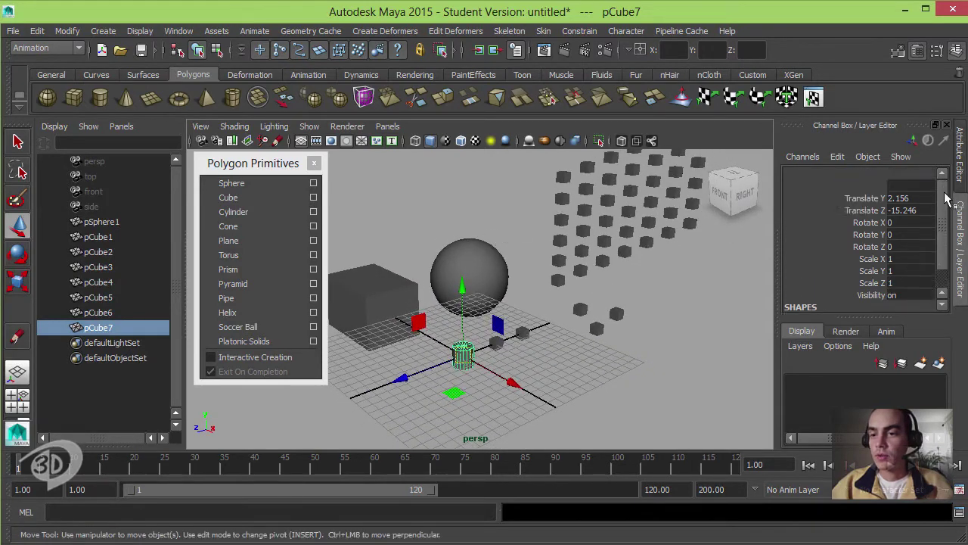
alt+drag(502, 285, 529, 276)
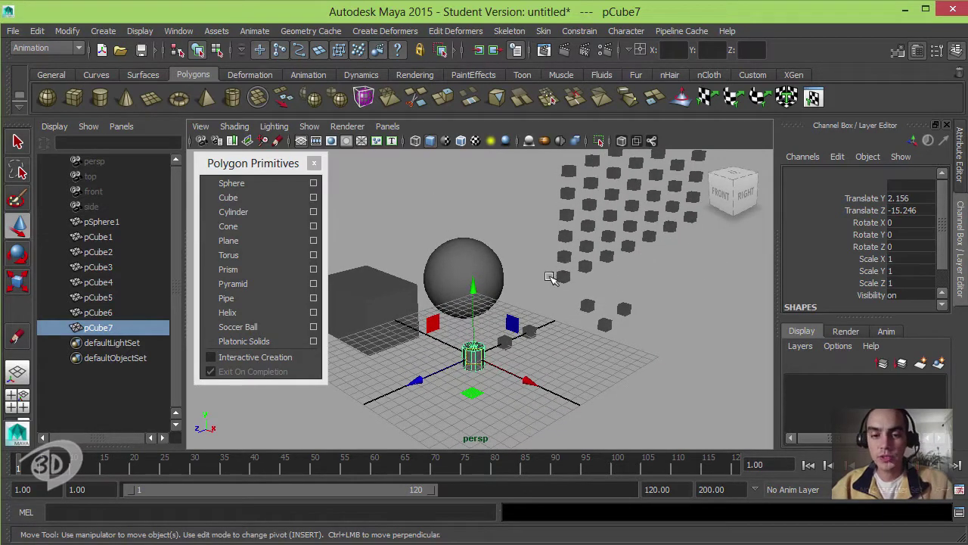
drag(476, 355, 446, 316)
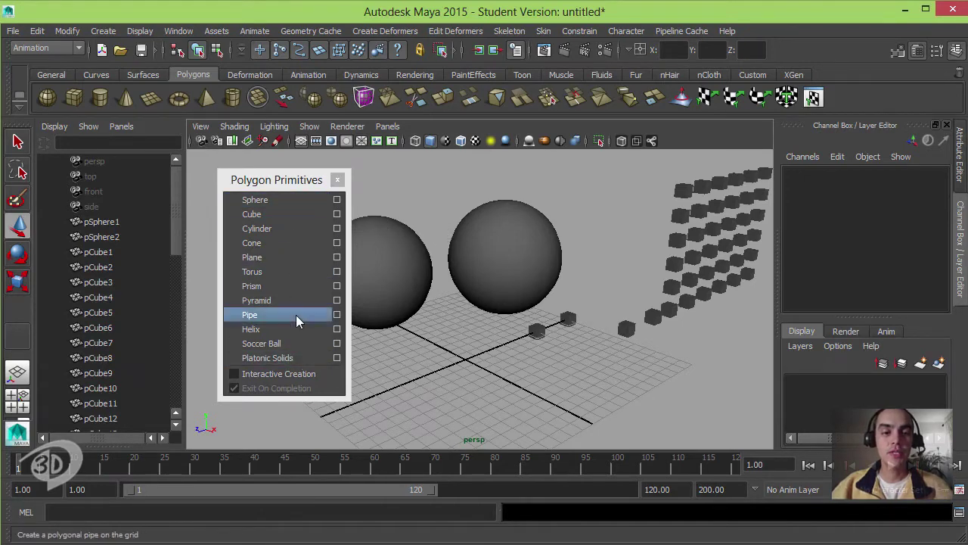
- Create a new polygon cylinder and expand its polyCylinder1 settings in the Channel Box
click(277, 228)
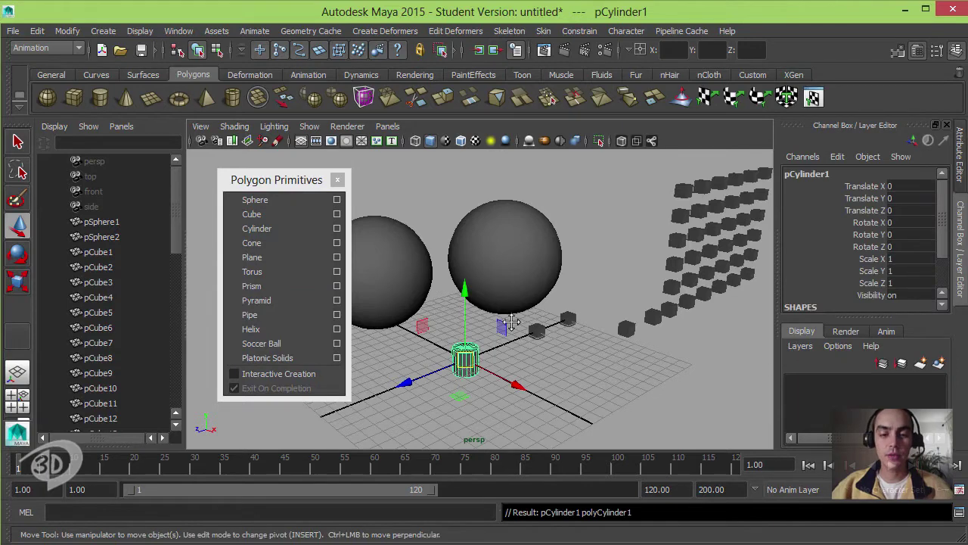
scroll(512, 323, up, 2)
scroll(522, 315, up, 2)
scroll(533, 308, up, 2)
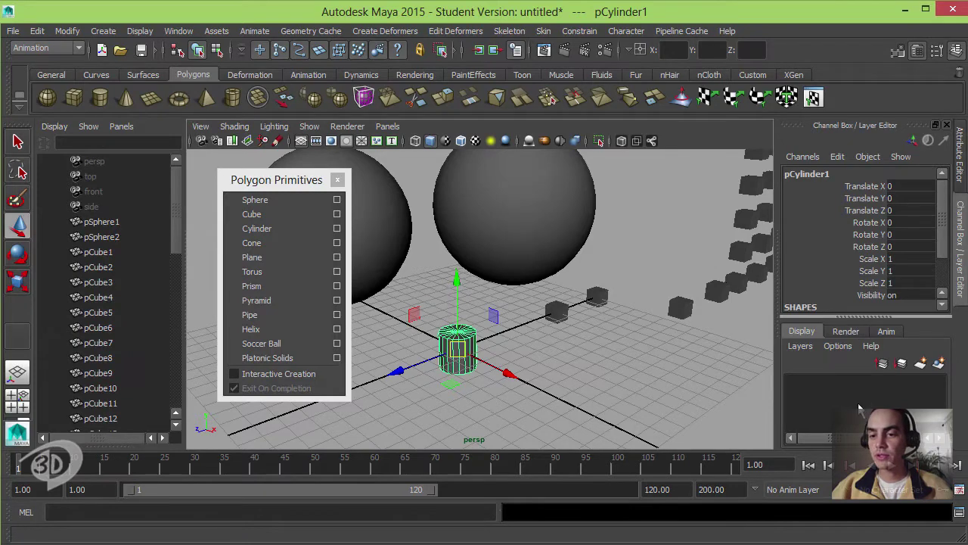
drag(855, 319, 852, 410)
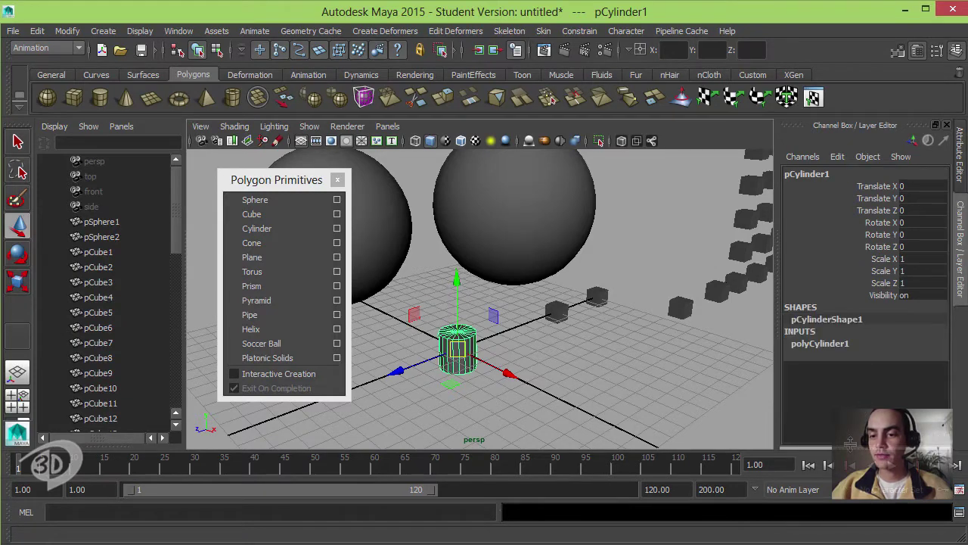
click(811, 344)
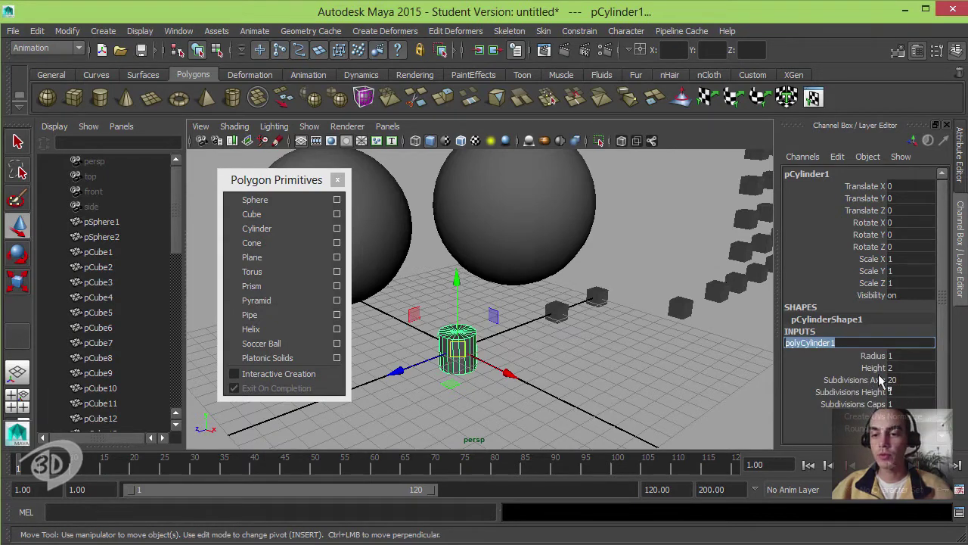
- Set the cylinder to radius 3.6, height 5.2, with 42/8/5 axis, height and cap subdivisions
click(874, 356)
mouse_move(610, 348)
middle_down()
mouse_move(594, 346)
mouse_move(744, 348)
middle_up()
click(871, 369)
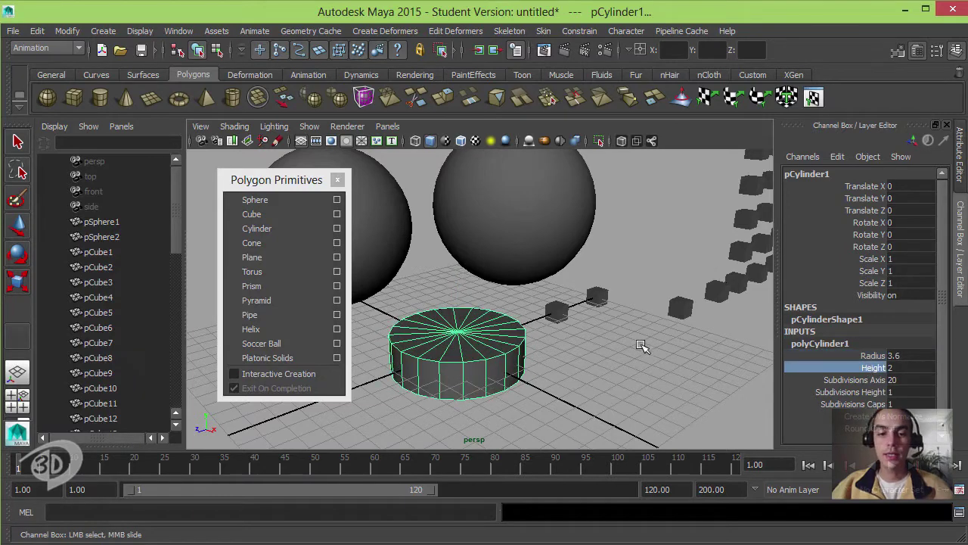
middle_drag(641, 346, 699, 354)
click(869, 380)
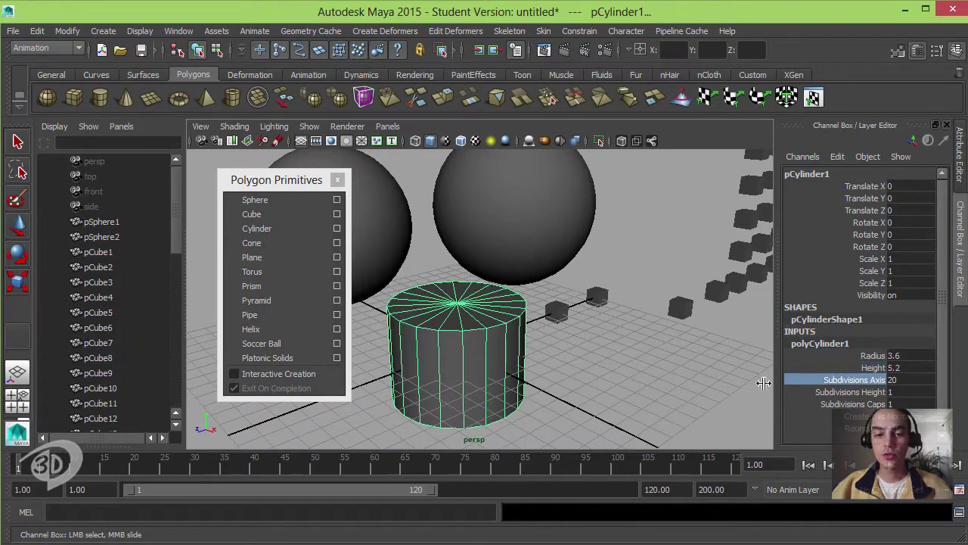
middle_drag(763, 383, 741, 333)
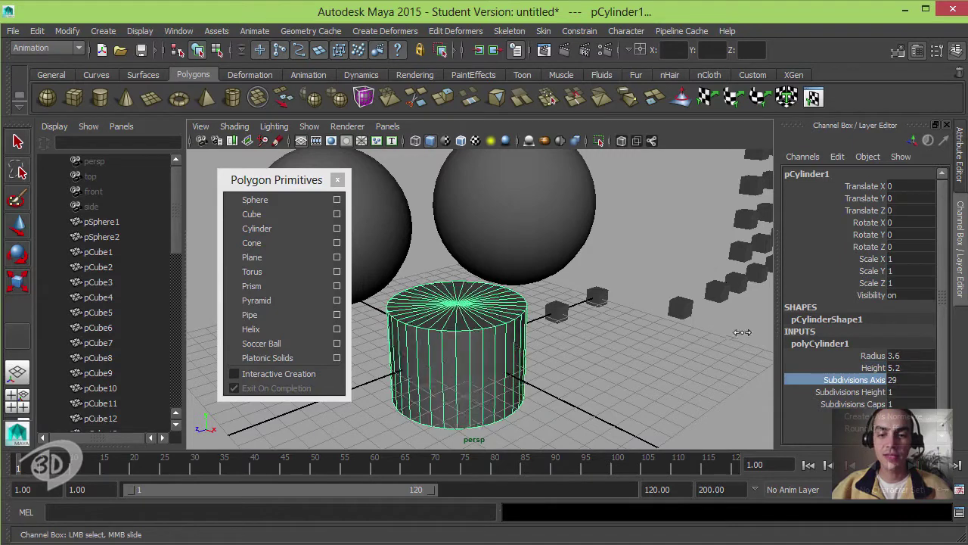
click(855, 392)
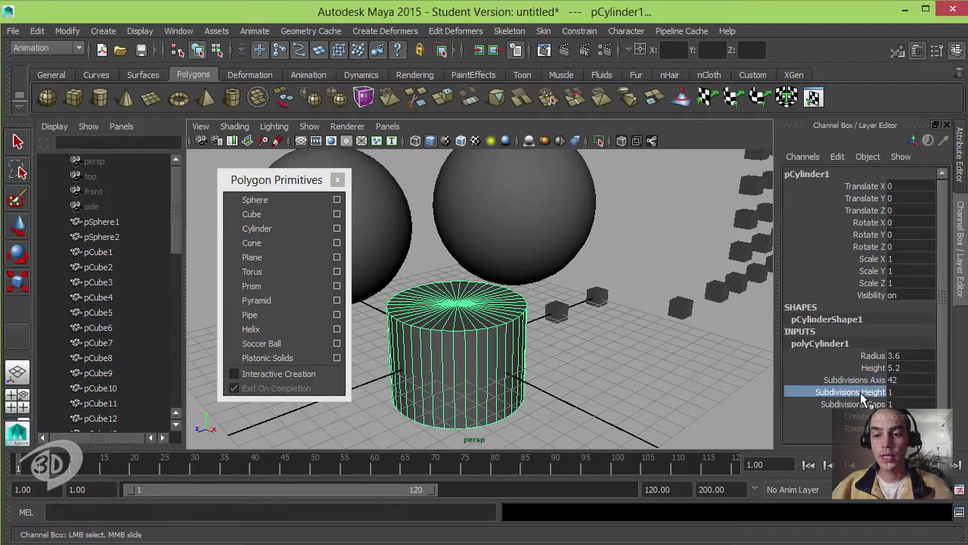
middle_drag(614, 355, 699, 345)
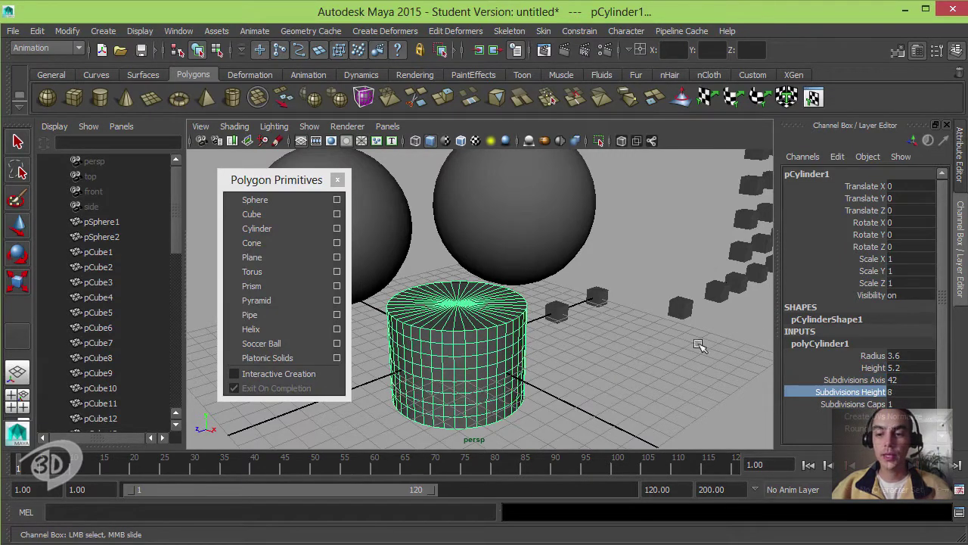
click(863, 403)
middle_drag(662, 373, 679, 369)
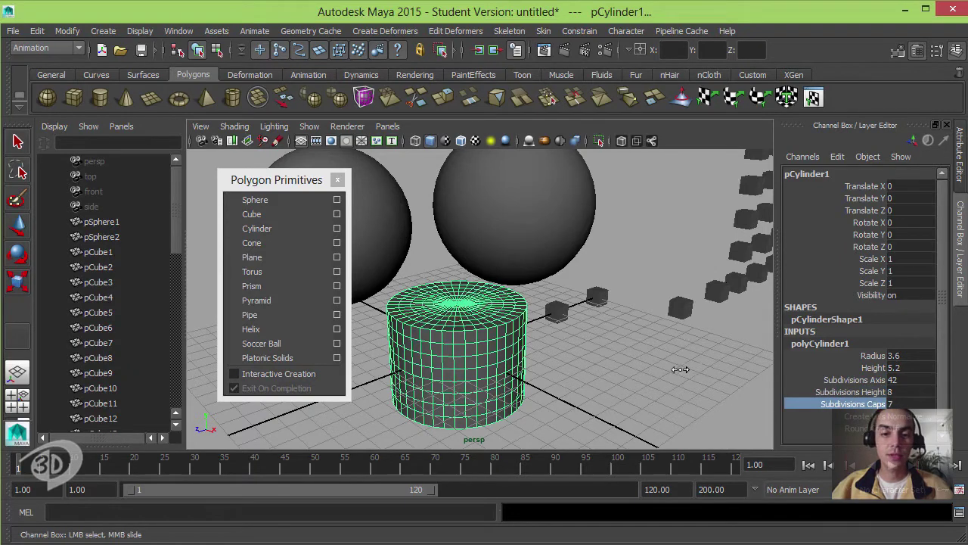
- Move the cylinder to the front right of the grid near the cubes
key(w)
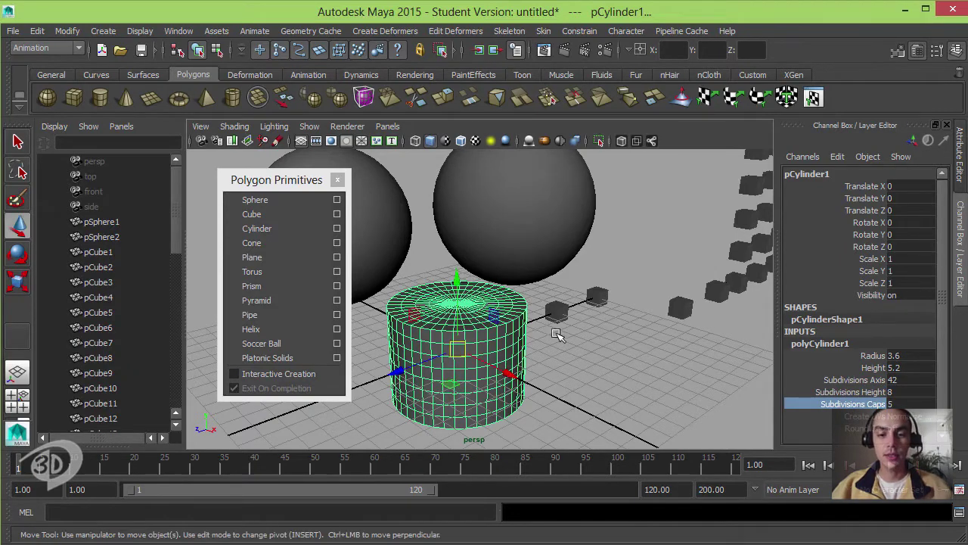
scroll(571, 348, down, 3)
scroll(579, 356, down, 2)
middle_drag(578, 356, 728, 395)
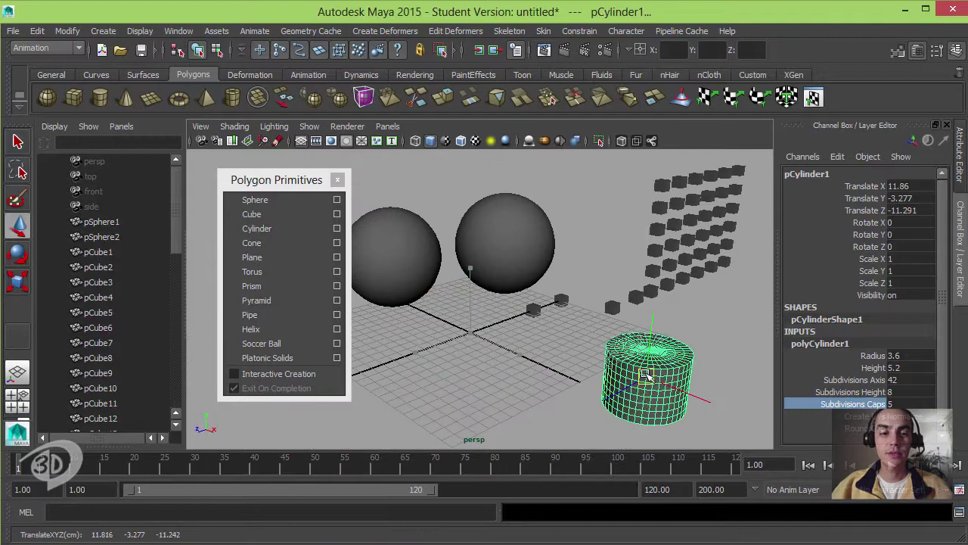
- Create a polygon cone and expand its polyCone1 settings
click(273, 243)
scroll(643, 356, up, 3)
scroll(590, 298, up, 2)
scroll(569, 305, up, 2)
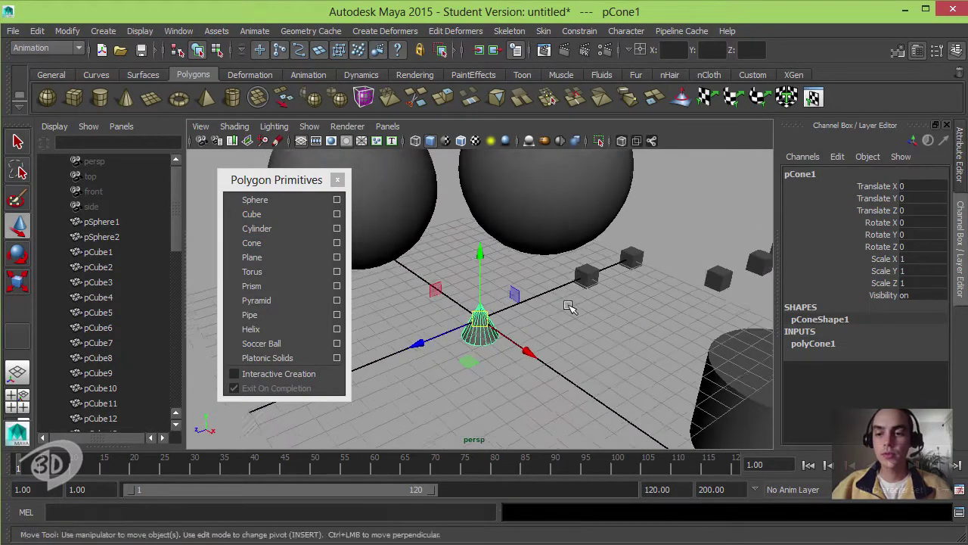
alt+drag(569, 305, 684, 310)
click(808, 345)
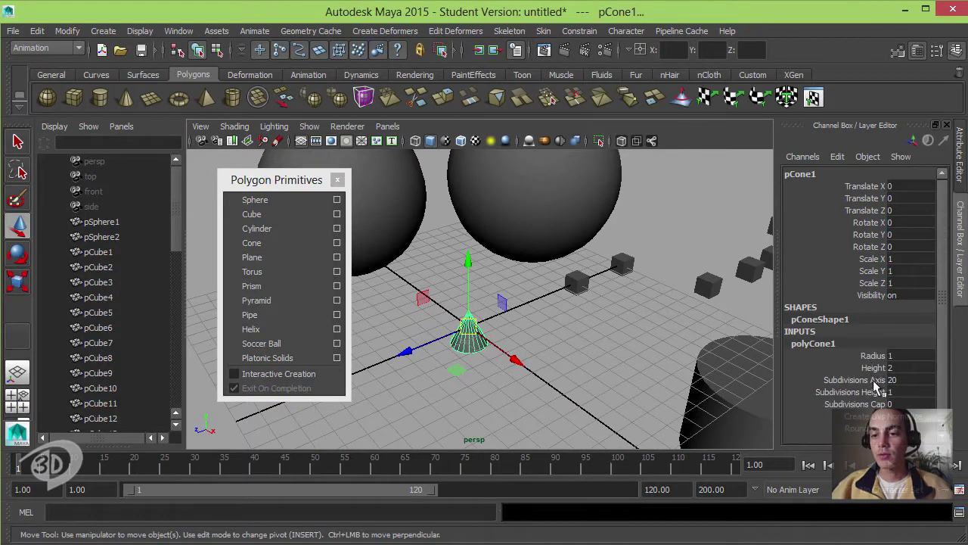
- Set the cone's subdivisions to 26 axis, 8 height and 6 caps
click(874, 381)
mouse_move(621, 349)
middle_down()
mouse_move(652, 346)
mouse_move(633, 348)
middle_up()
click(857, 393)
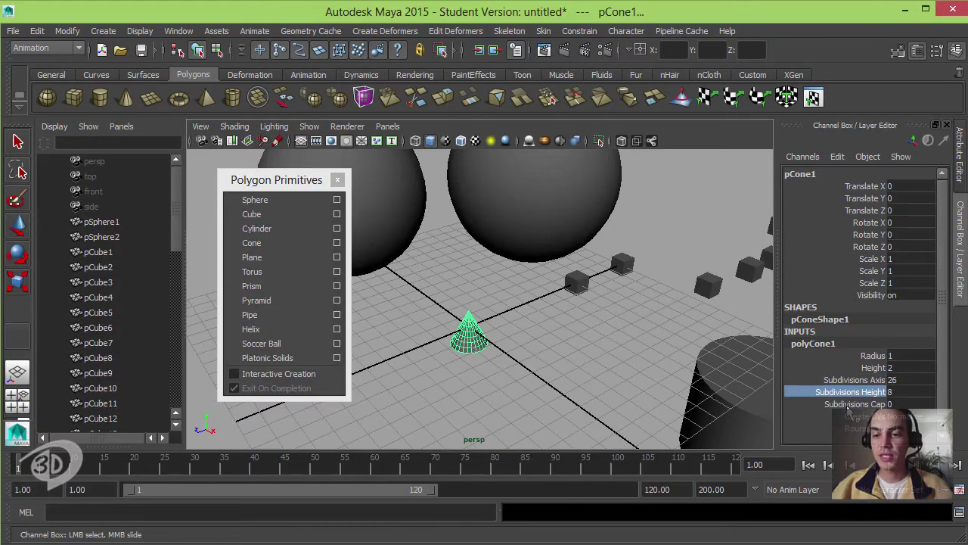
click(811, 407)
alt+drag(621, 376, 567, 287)
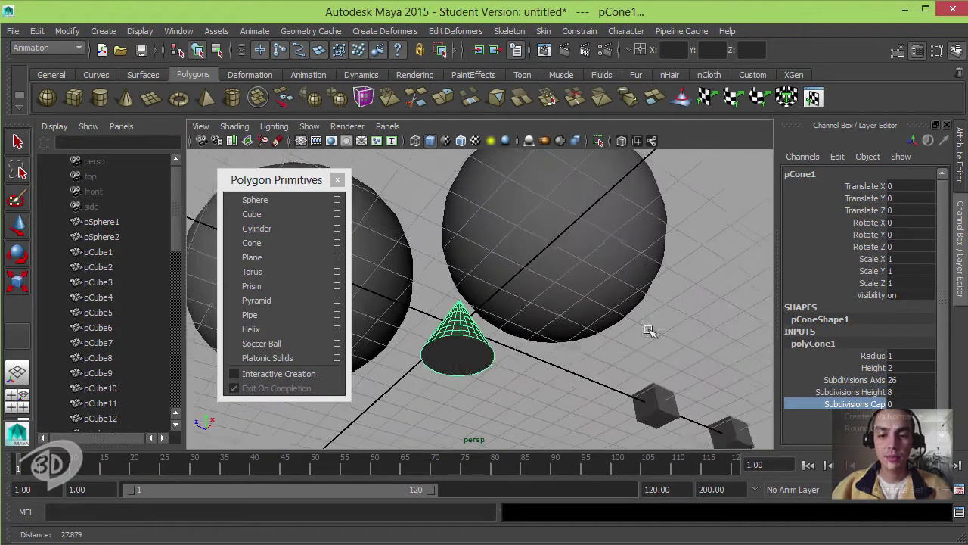
scroll(633, 335, up, 3)
middle_drag(582, 352, 620, 344)
- Give the cone radius 2.9 and height 5.3
click(871, 357)
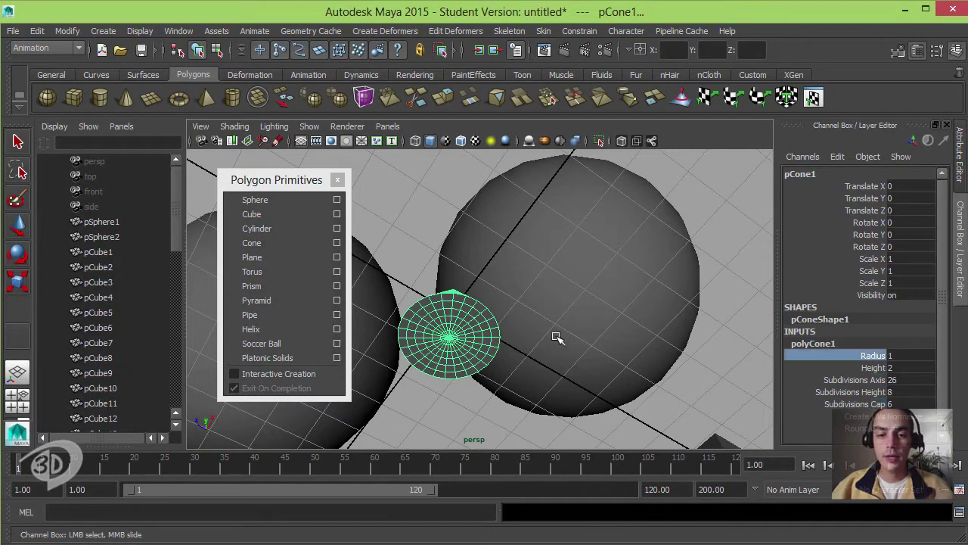
middle_drag(557, 335, 572, 330)
mouse_move(573, 331)
alt+mouse_down()
mouse_move(594, 404)
mouse_move(574, 358)
alt+mouse_up()
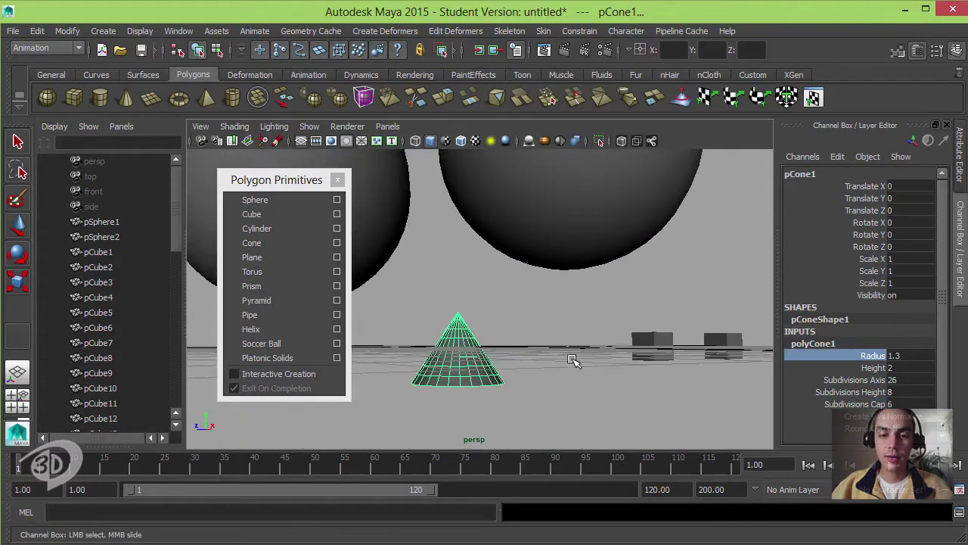
middle_drag(575, 359, 572, 357)
mouse_move(573, 356)
alt+mouse_down()
mouse_move(607, 380)
mouse_move(588, 342)
alt+mouse_up()
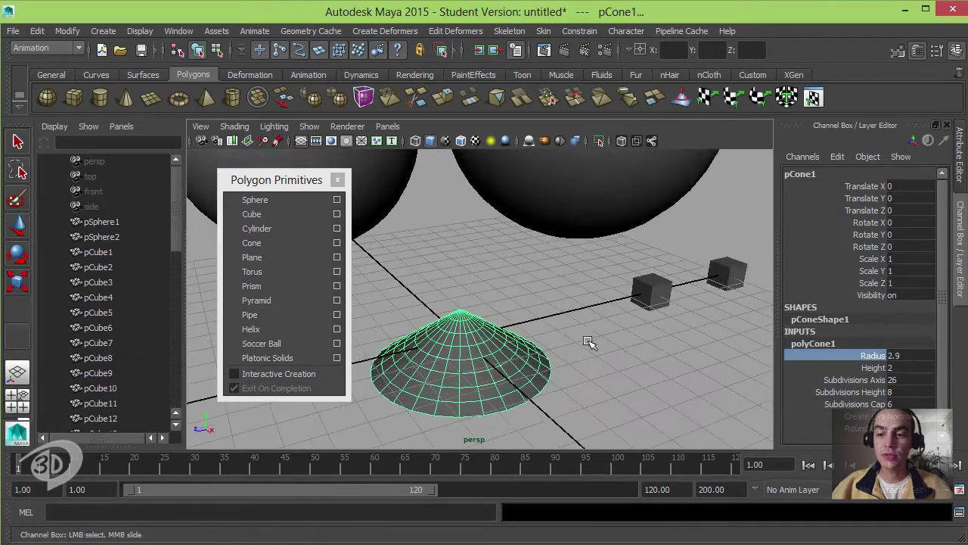
click(868, 368)
middle_drag(615, 367, 644, 363)
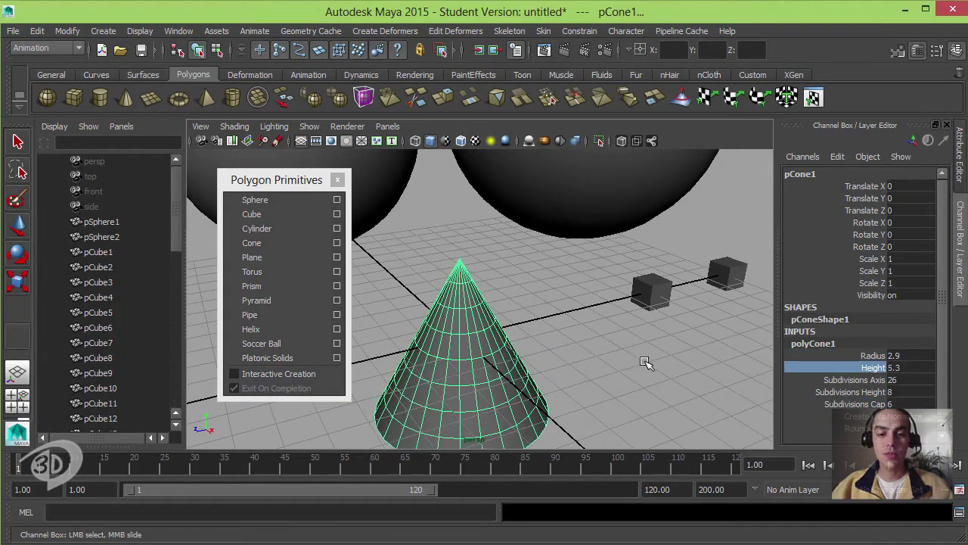
- Move the cone to 5.359, -1.387, -4.019 beside the cylinder
key(w)
scroll(477, 332, down, 3)
mouse_move(476, 332)
alt+mouse_down()
mouse_move(479, 321)
mouse_move(572, 361)
mouse_move(600, 338)
mouse_move(582, 336)
alt+mouse_up()
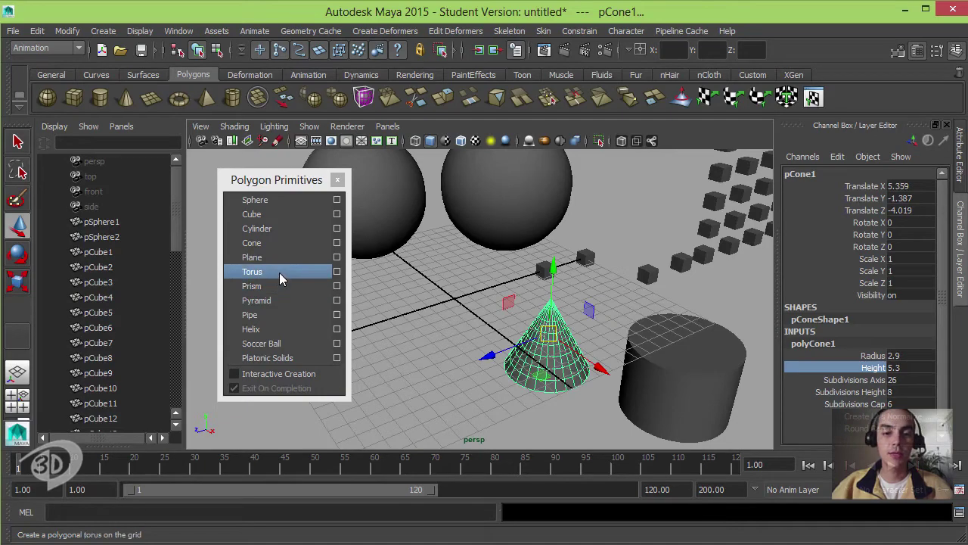
- Create a polygon torus, frame it, and expand its polyTorus1 settings
click(278, 274)
key(f)
mouse_move(505, 340)
alt+mouse_down()
mouse_move(580, 346)
mouse_move(549, 316)
mouse_move(583, 367)
mouse_move(553, 366)
mouse_move(557, 354)
alt+mouse_up()
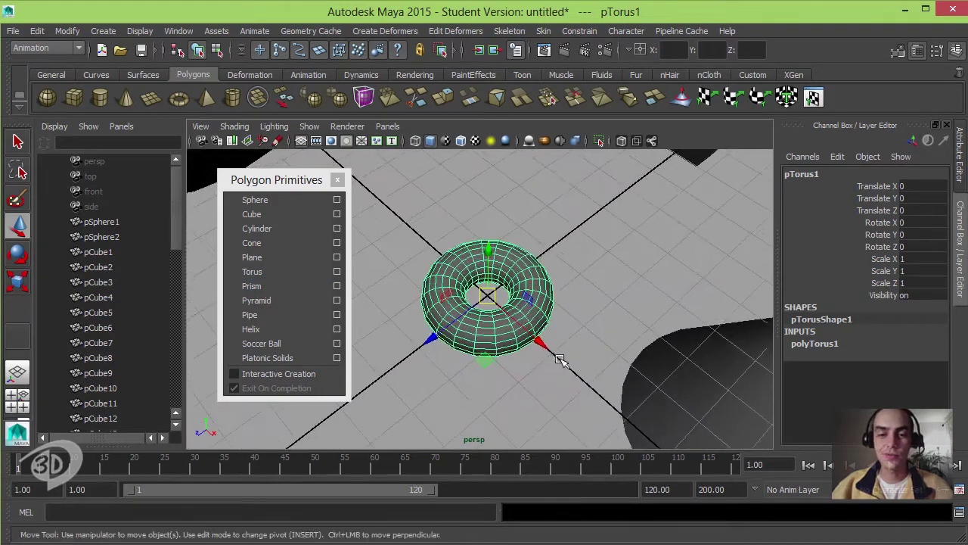
click(813, 345)
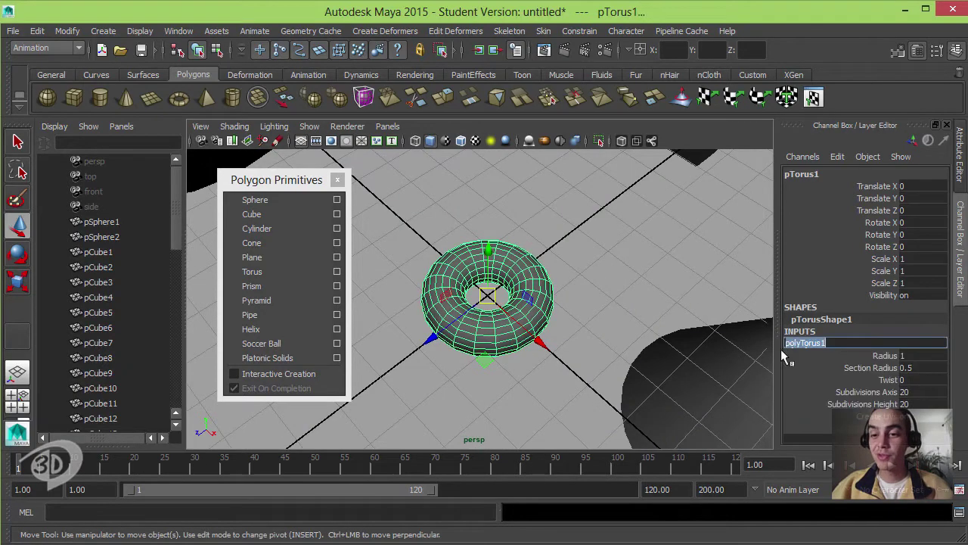
- Set the torus radius to 4.4 and section radius to 2.2
click(877, 355)
middle_drag(533, 333, 567, 328)
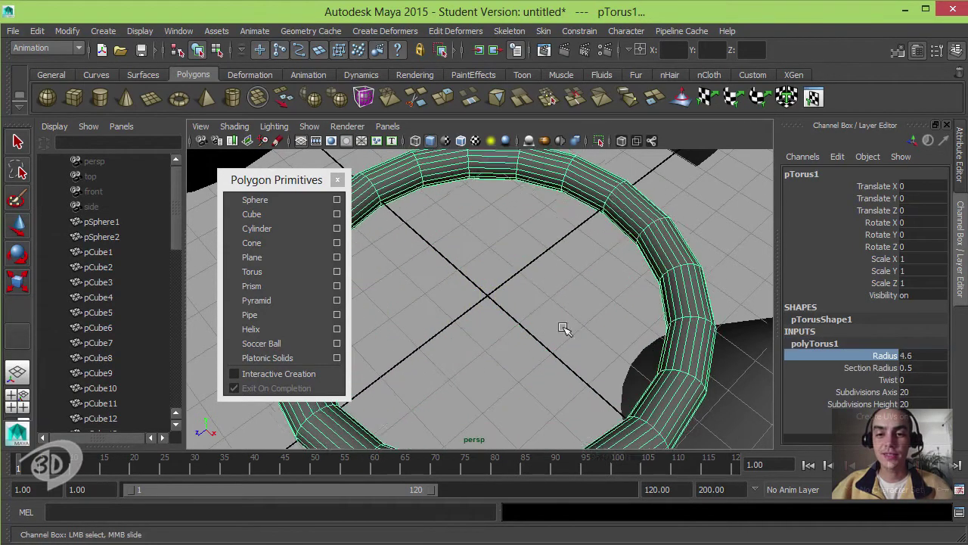
scroll(501, 287, down, 5)
scroll(501, 287, down, 3)
click(877, 368)
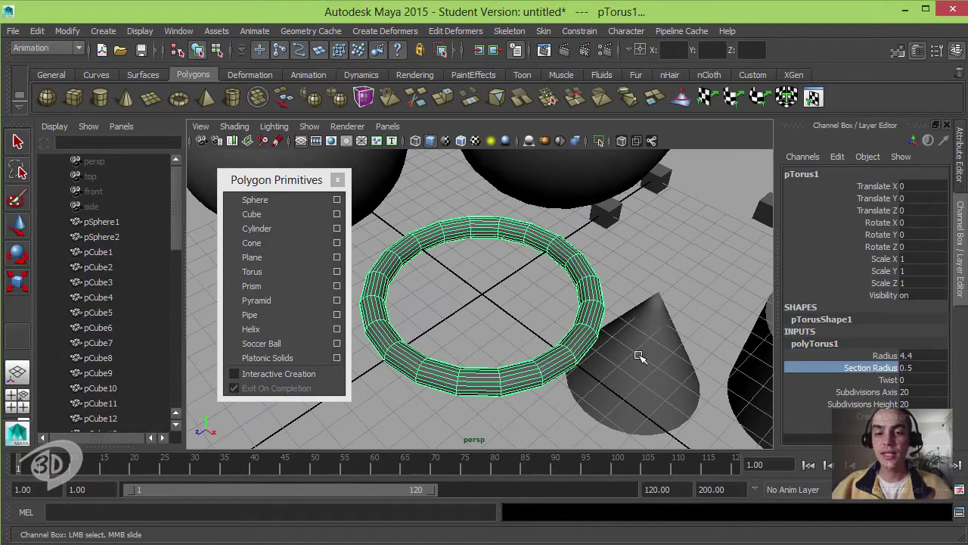
middle_drag(641, 358, 605, 339)
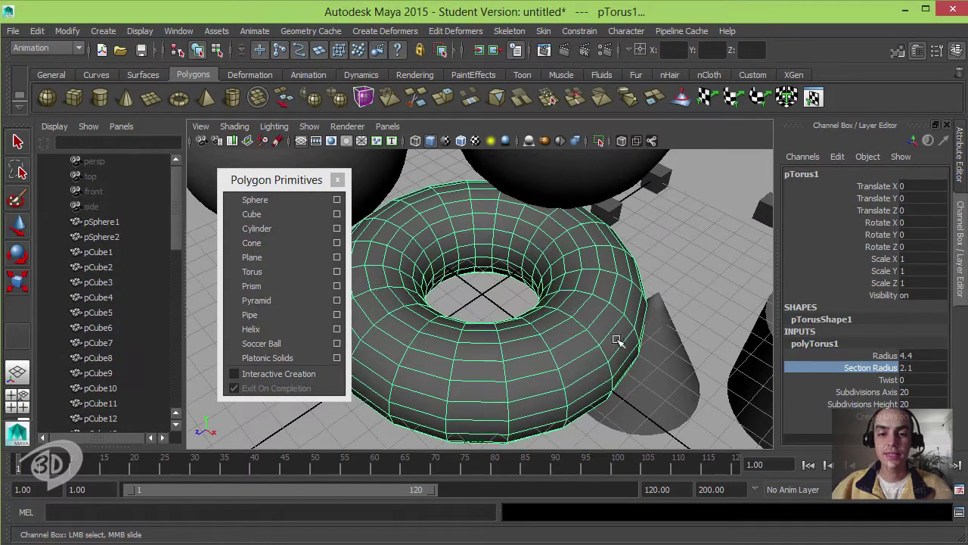
- Try a twist on the torus, then undo it
scroll(568, 333, down, 4)
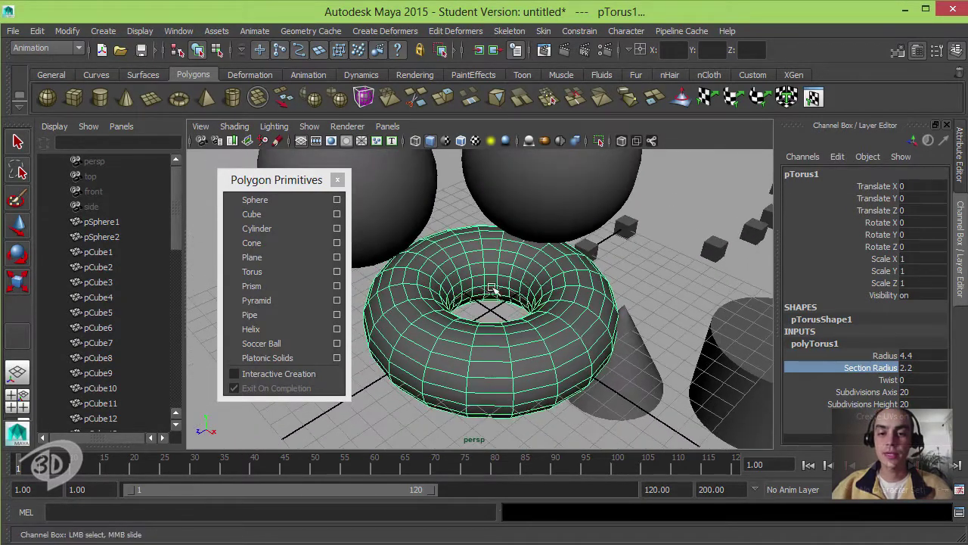
click(888, 380)
middle_drag(590, 353, 653, 341)
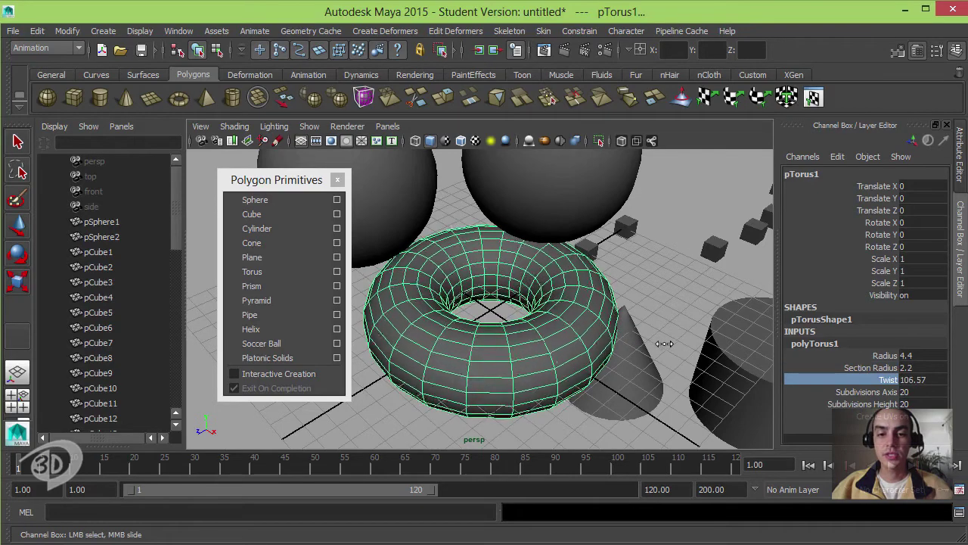
key(ctrl+z)
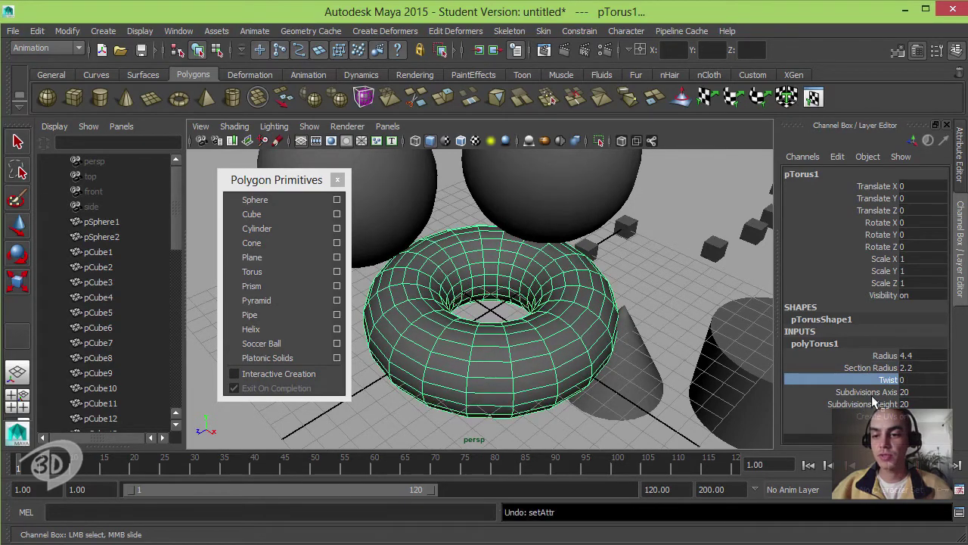
- Raise the torus subdivisions to 45 axis and 30 height
click(866, 392)
middle_drag(586, 371, 681, 359)
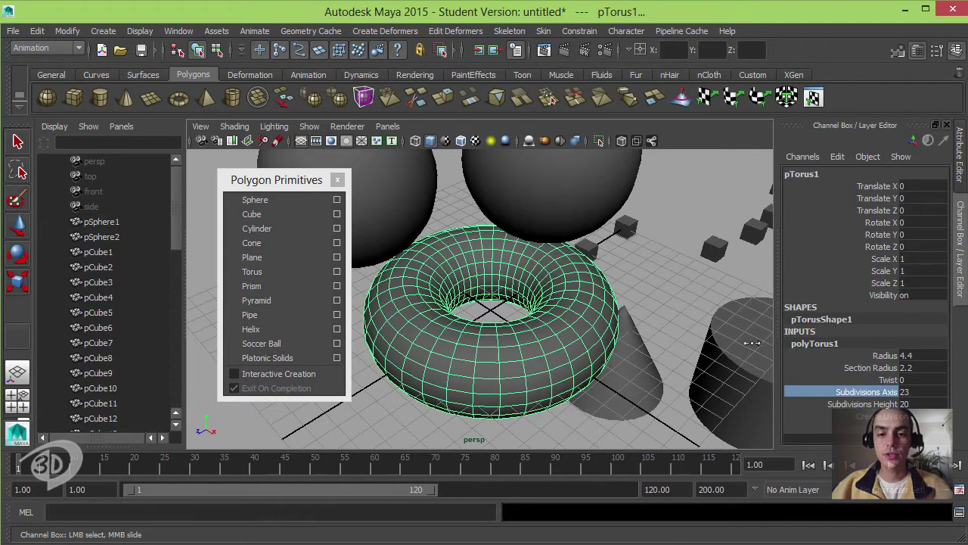
click(885, 355)
click(795, 402)
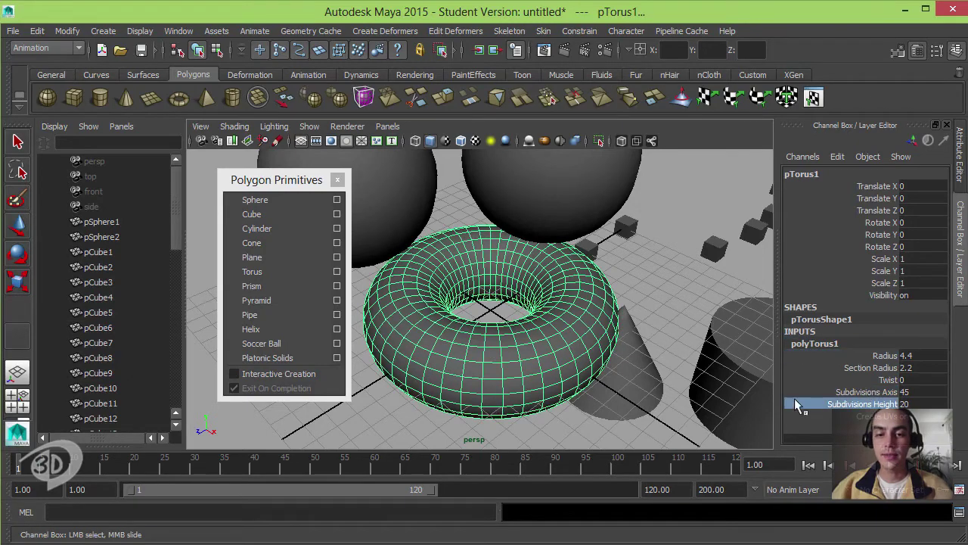
middle_drag(558, 366, 641, 354)
alt+drag(641, 354, 591, 308)
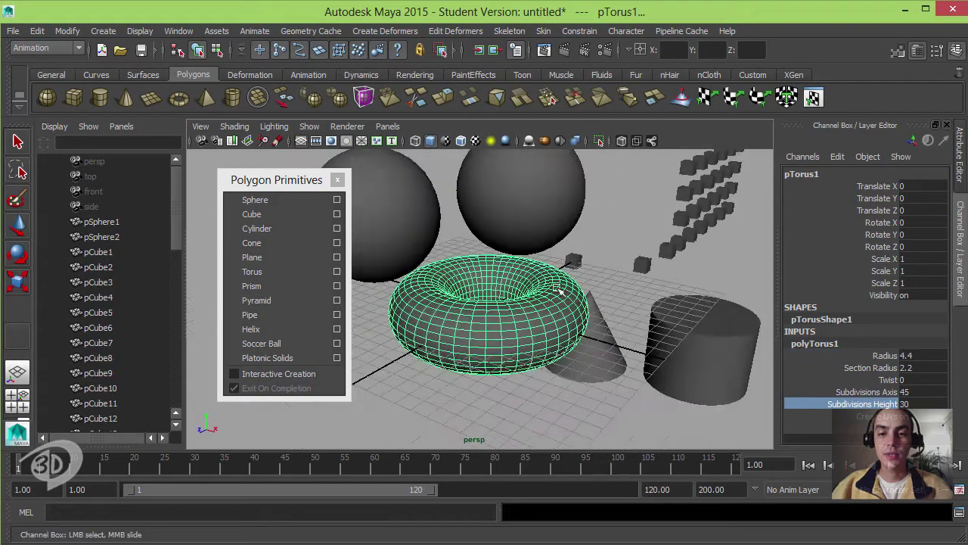
- Move the torus to the front left at -7.14, -6.458, 11.317
click(625, 278)
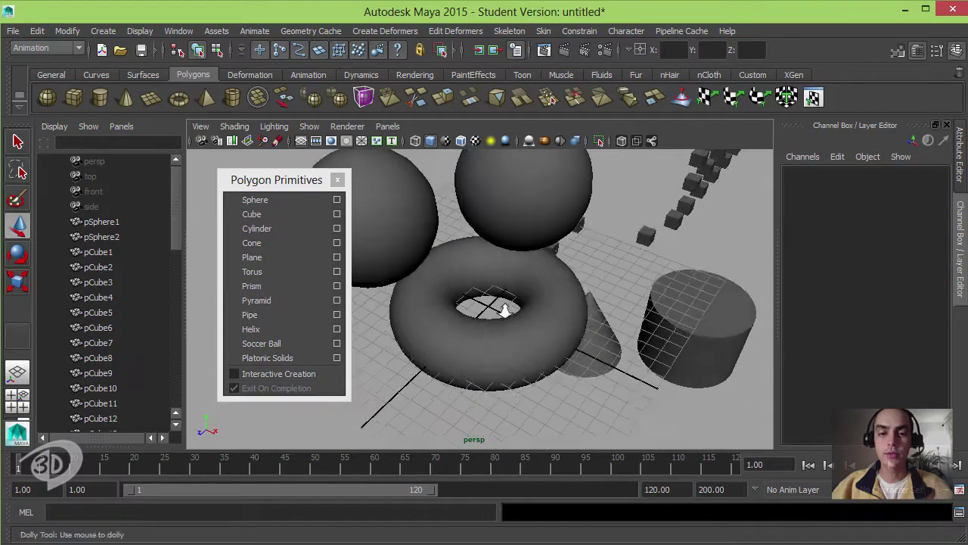
alt+drag(532, 281, 517, 325)
click(517, 325)
key(w)
middle_drag(518, 325, 412, 364)
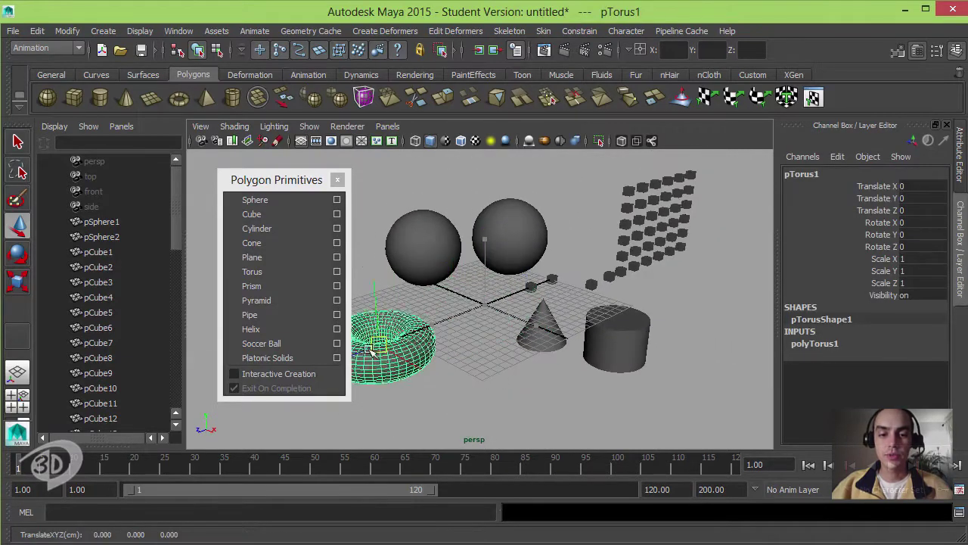
alt+drag(413, 365, 484, 356)
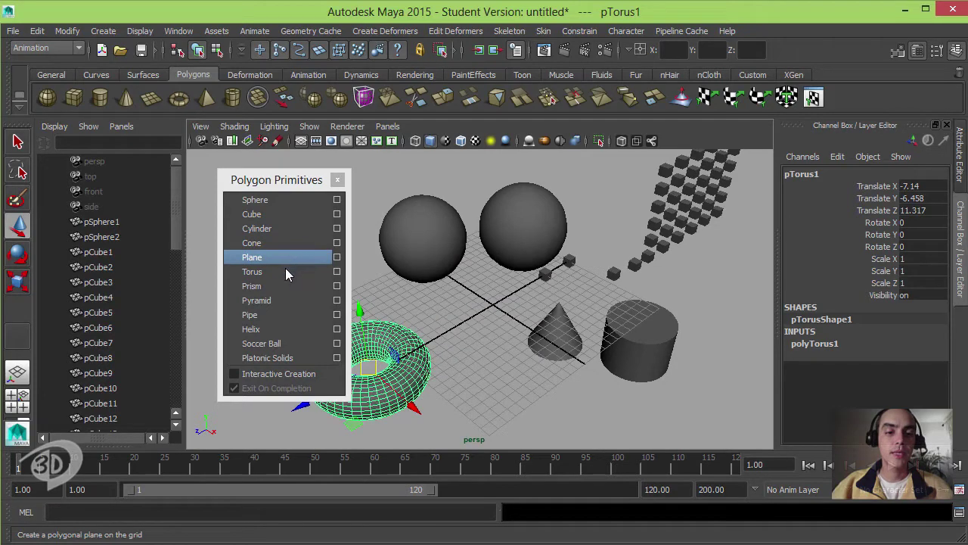
- Set the prism to length 10.6, side length 5.4, and 6 sides
scroll(484, 322, up, 2)
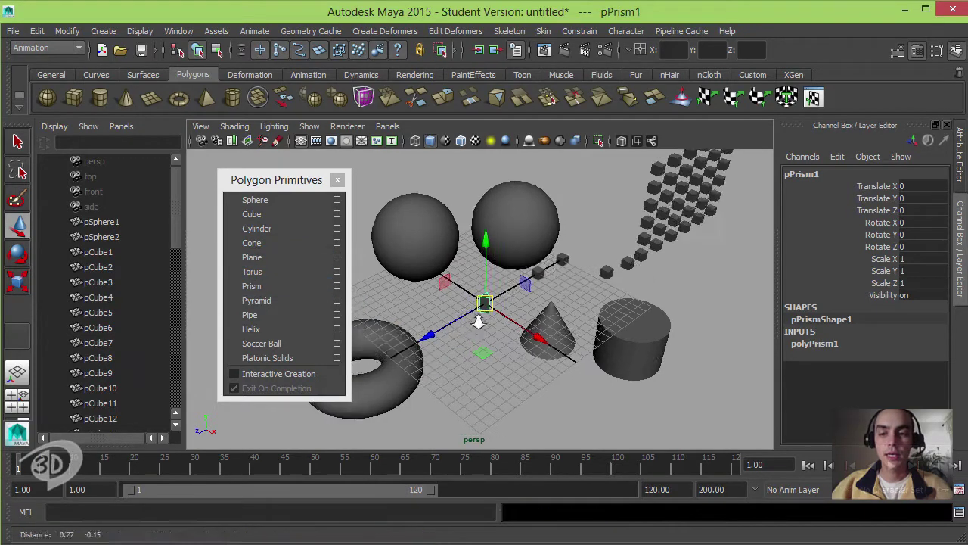
scroll(484, 322, up, 2)
click(816, 343)
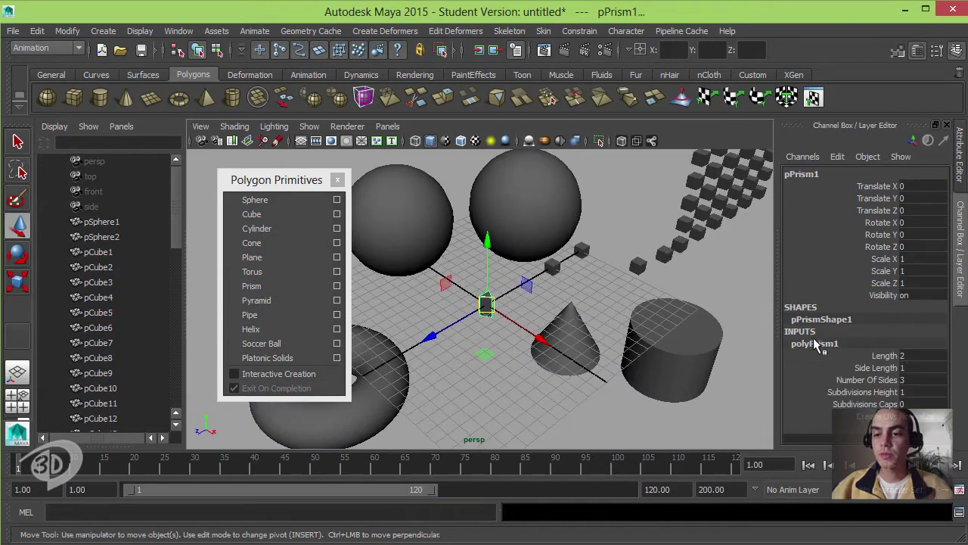
click(885, 357)
middle_drag(535, 346, 609, 336)
click(858, 367)
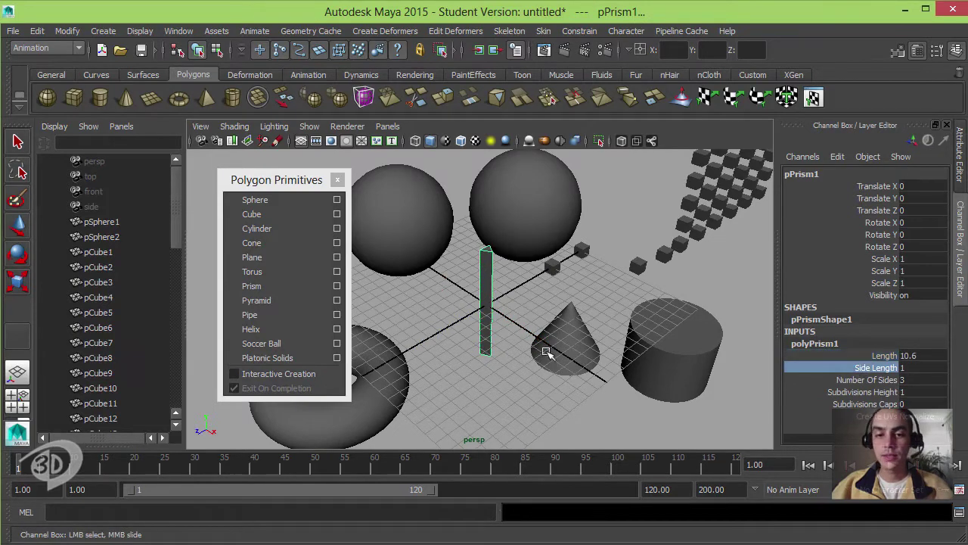
middle_drag(549, 353, 601, 348)
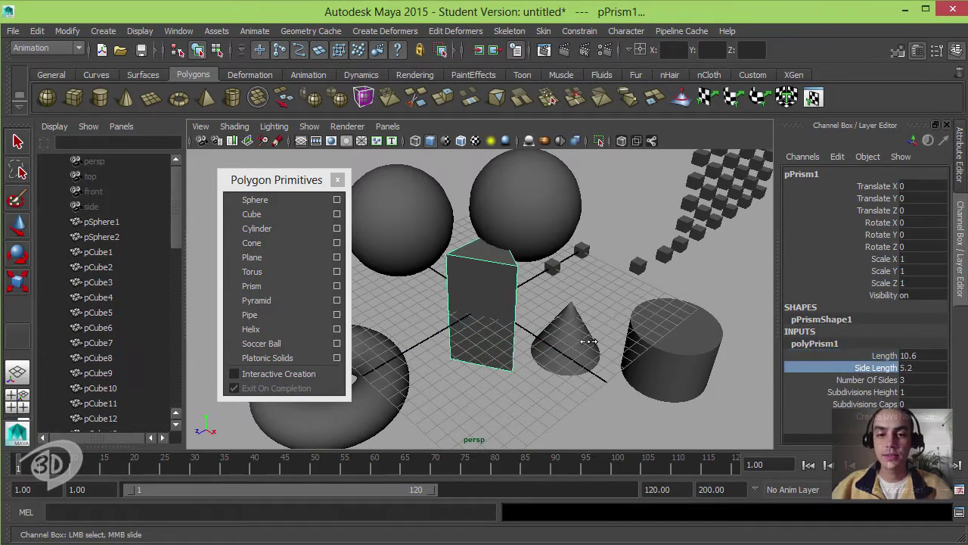
click(870, 380)
double_click(918, 380)
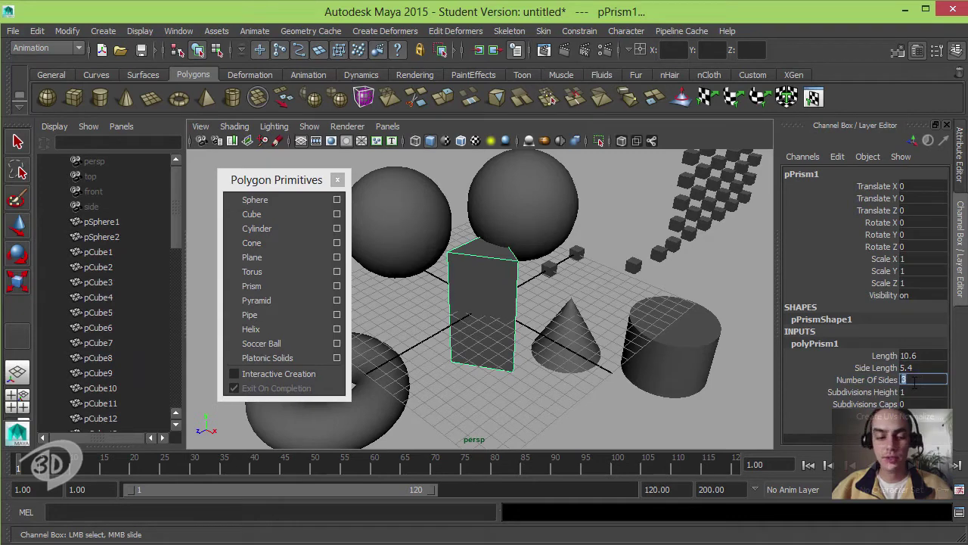
text(6)
key(Return)
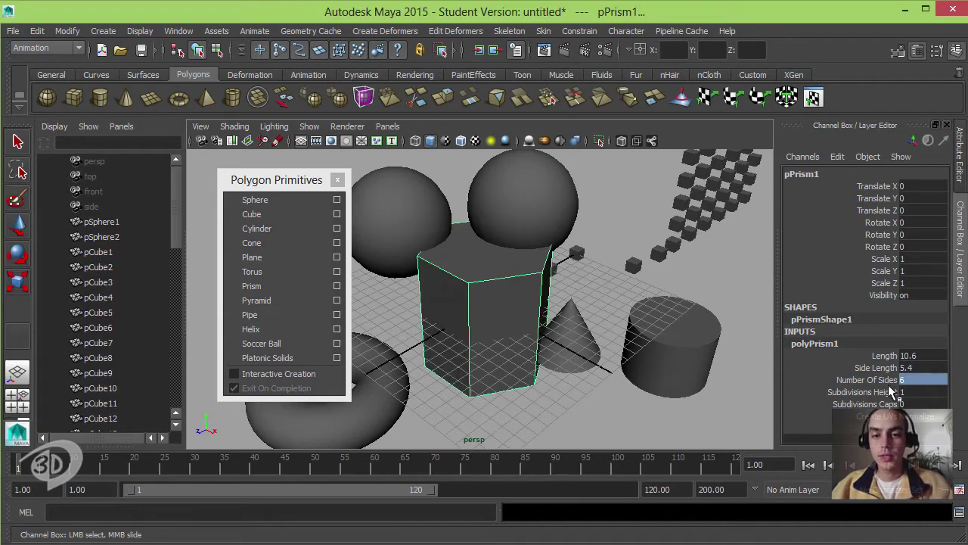
- Give the prism 6 height subdivisions and 5 cap subdivisions
mouse_move(560, 338)
alt+mouse_down()
mouse_move(573, 320)
mouse_move(491, 306)
mouse_move(481, 378)
mouse_move(479, 318)
alt+mouse_up()
key(w)
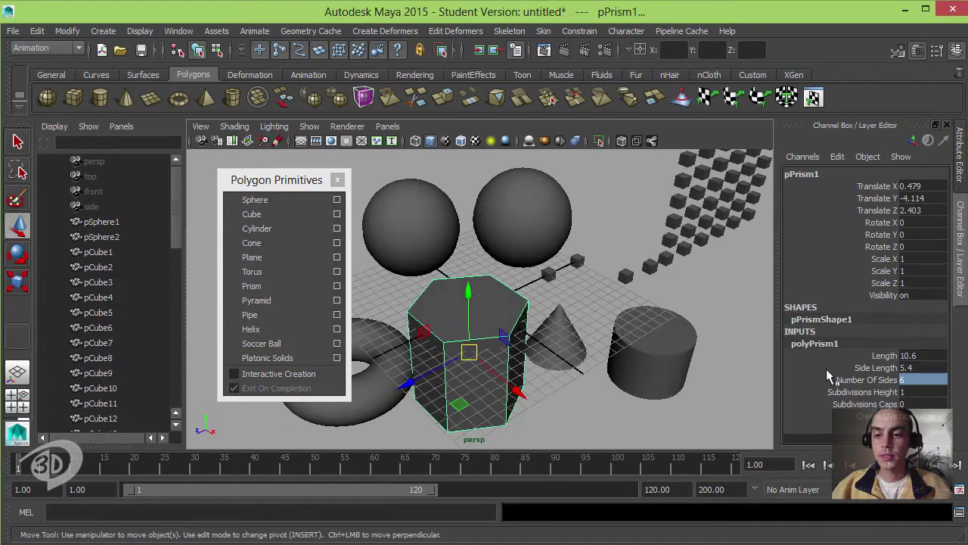
click(863, 392)
middle_drag(560, 365, 638, 355)
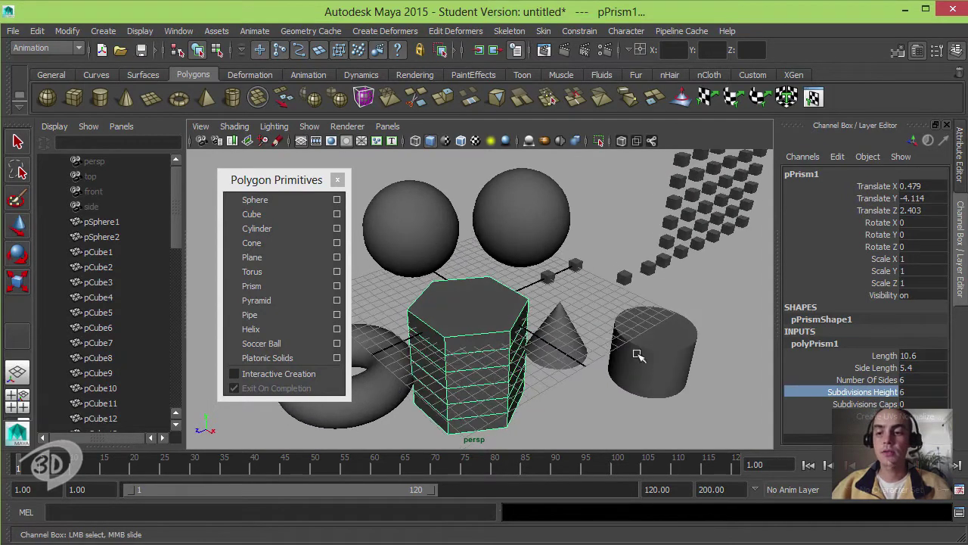
click(865, 404)
middle_drag(530, 340, 574, 361)
- Move the prism to the front at 4.465, -12.446, 4.36
mouse_move(575, 361)
alt+mouse_down()
mouse_move(545, 316)
mouse_move(475, 332)
mouse_move(482, 394)
alt+mouse_up()
key(w)
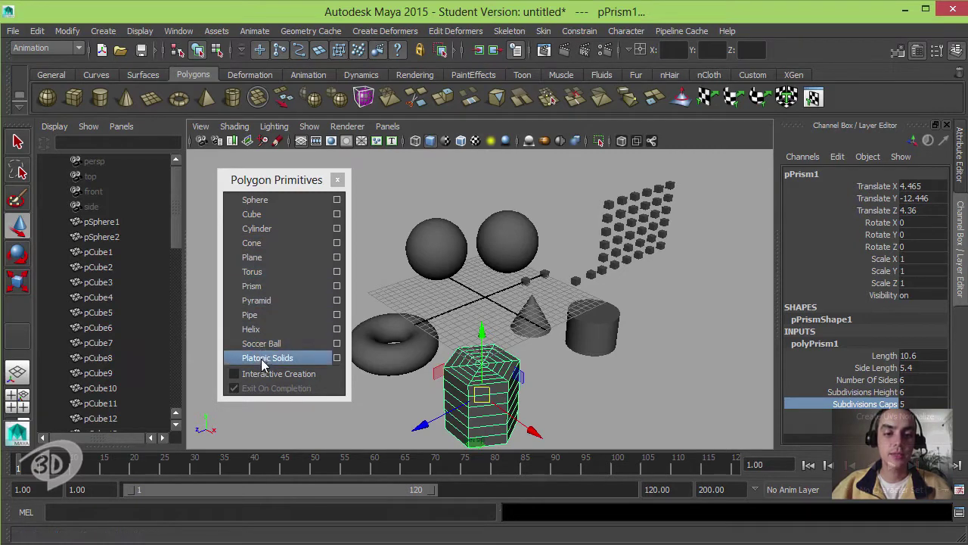
mouse_move(524, 318)
alt+middle_down()
mouse_move(539, 306)
mouse_move(553, 313)
alt+middle_up()
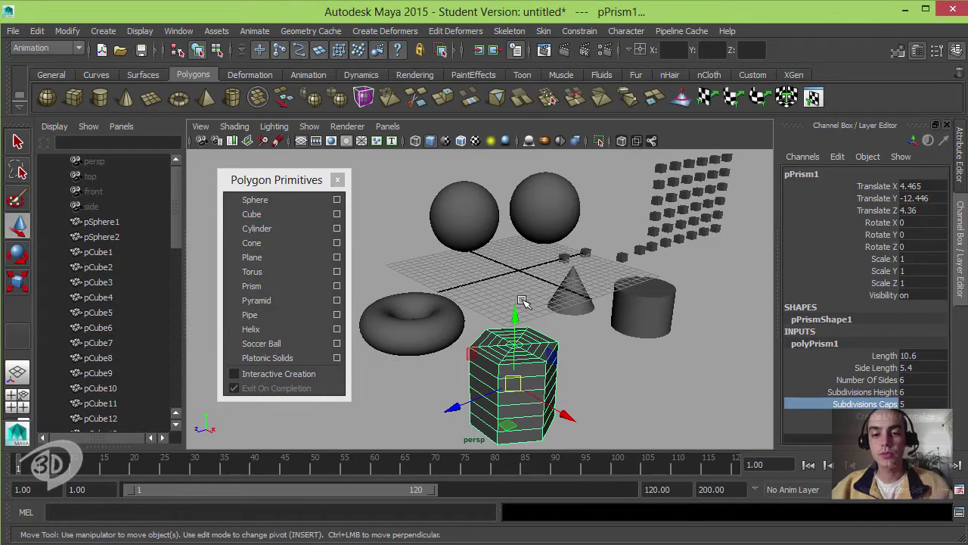
- Select pCylinder1 in vertex mode and pull one top-rim vertex outward and up
click(643, 310)
alt+middle_drag(643, 310, 575, 324)
scroll(624, 321, up, 5)
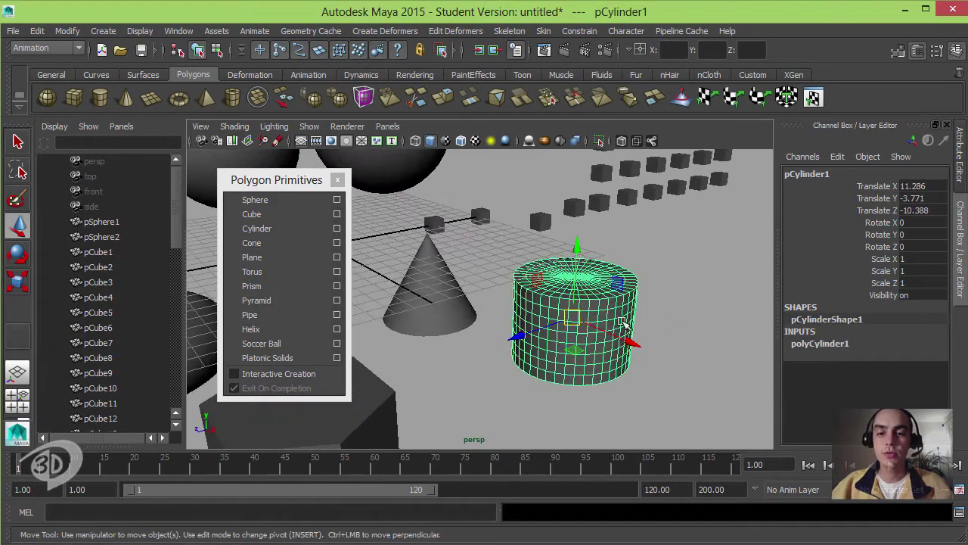
scroll(588, 320, up, 2)
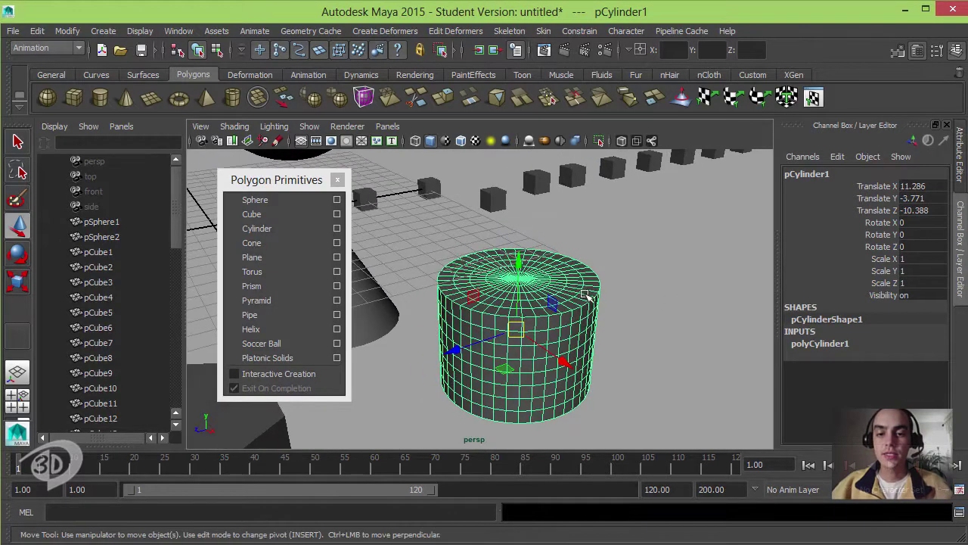
right_drag(587, 282, 527, 219)
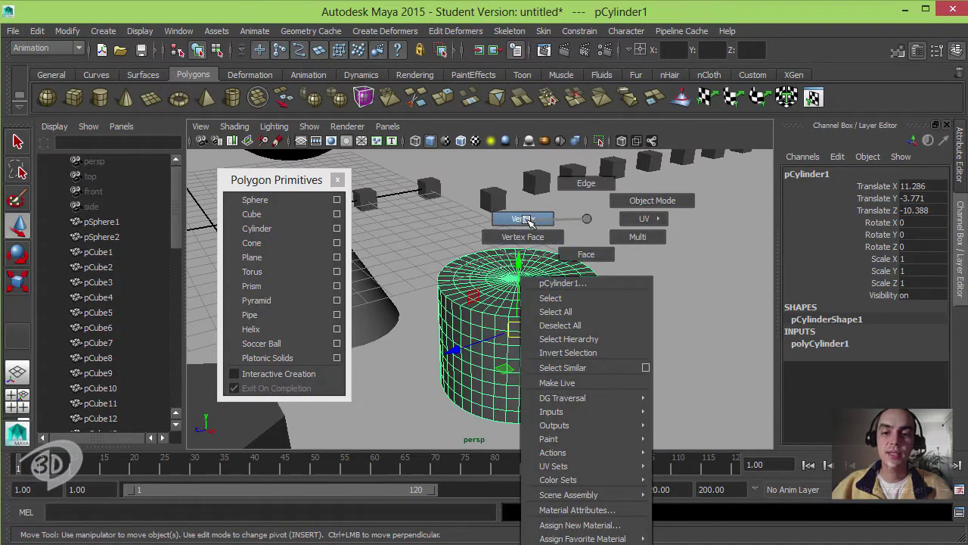
click(602, 283)
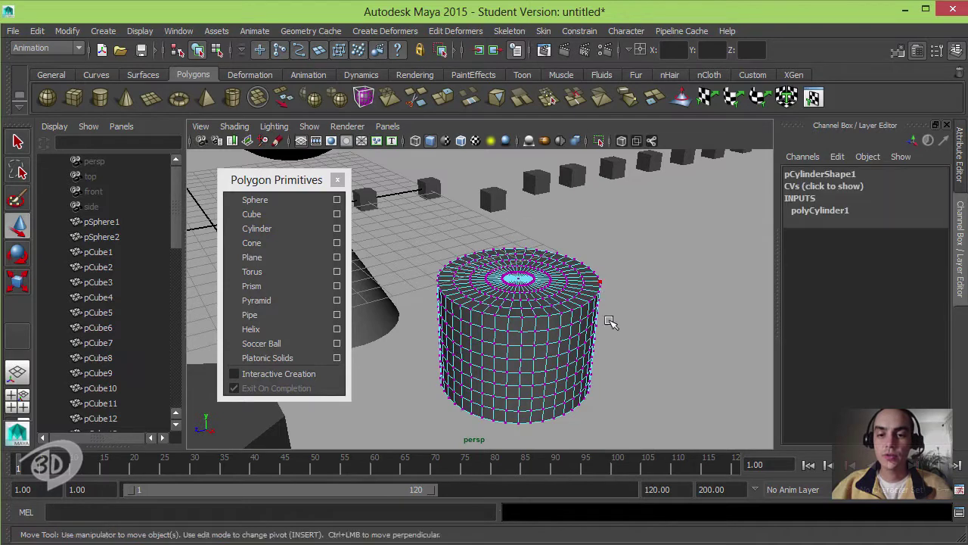
mouse_move(613, 277)
mouse_down()
mouse_move(611, 255)
mouse_move(606, 273)
mouse_up()
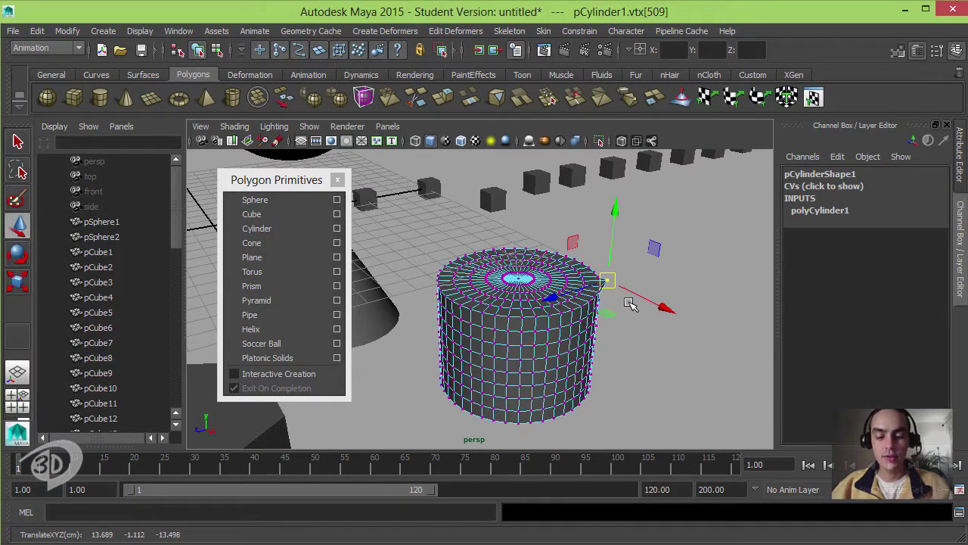
- Turn on soft select, widen its falloff, and drag the vertex to bulge the top rim
key(b)
drag(657, 301, 803, 275)
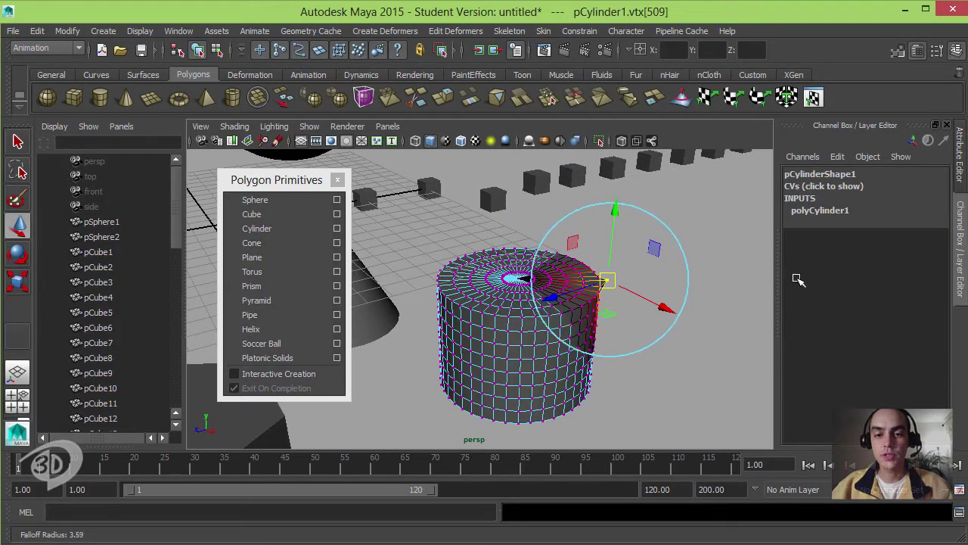
mouse_move(612, 283)
mouse_down()
mouse_move(649, 285)
mouse_move(639, 253)
mouse_up()
mouse_move(655, 309)
alt+mouse_down()
mouse_move(607, 283)
mouse_move(564, 382)
alt+mouse_up()
- Stretch a lower-rim vertex outward to bulge the cylinder's bottom rim
click(559, 384)
alt+drag(627, 346, 603, 381)
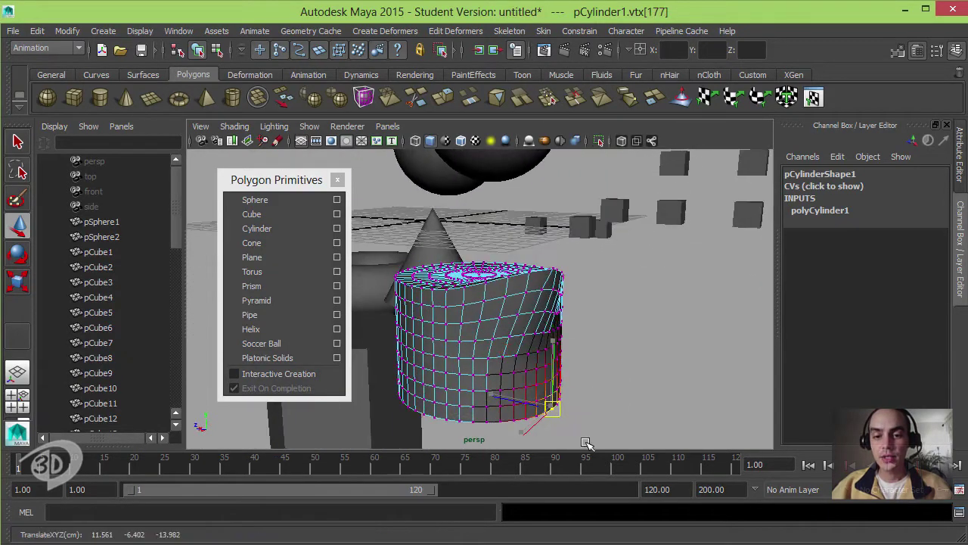
middle_drag(583, 443, 606, 426)
alt+drag(605, 426, 611, 417)
alt+right_drag(611, 416, 589, 336)
alt+drag(589, 335, 497, 307)
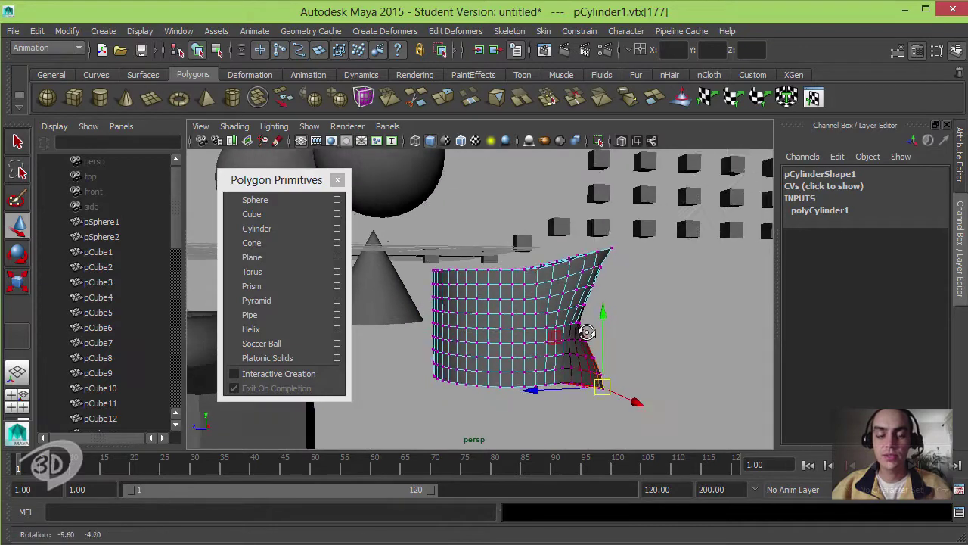
- Pull another top-rim vertex up and out, twisting the rim into a point
click(451, 264)
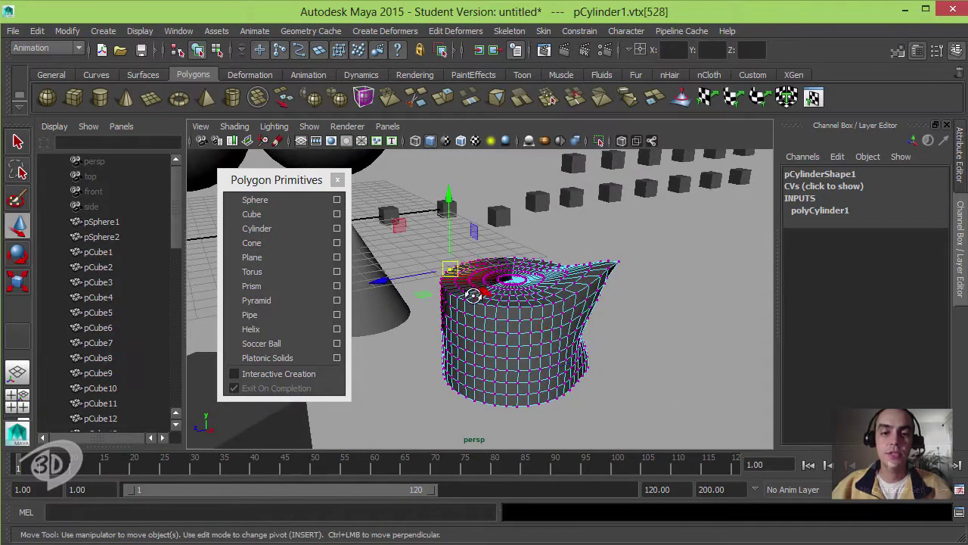
alt+drag(451, 265, 454, 261)
middle_drag(453, 261, 450, 296)
mouse_move(450, 297)
alt+mouse_down()
mouse_move(586, 286)
mouse_move(609, 257)
alt+mouse_up()
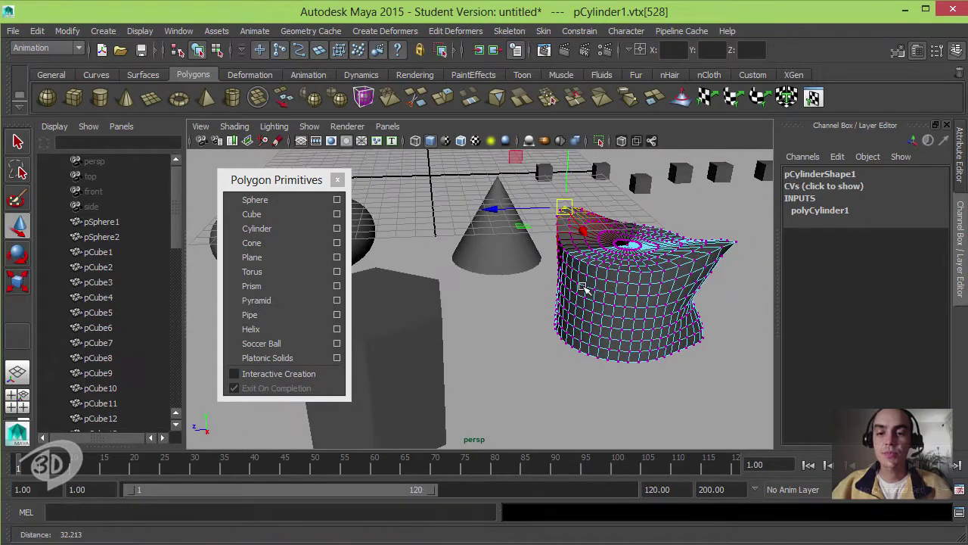
mouse_move(557, 274)
alt+mouse_down()
mouse_move(558, 394)
mouse_move(514, 280)
mouse_move(558, 389)
mouse_move(540, 309)
mouse_move(568, 352)
mouse_move(643, 277)
alt+mouse_up()
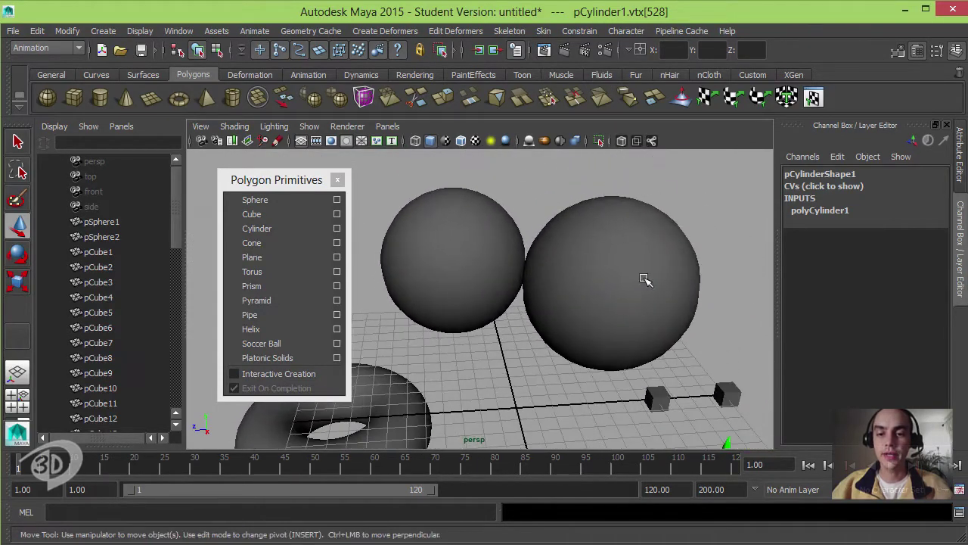
- Select pSphere2, orbit over its top pole, and switch it to edge editing
click(644, 277)
alt+right_drag(643, 277, 575, 326)
mouse_move(575, 325)
alt+mouse_down()
mouse_move(588, 335)
mouse_move(588, 255)
alt+mouse_up()
mouse_move(588, 255)
alt+right_down()
mouse_move(534, 392)
mouse_move(554, 211)
alt+right_up()
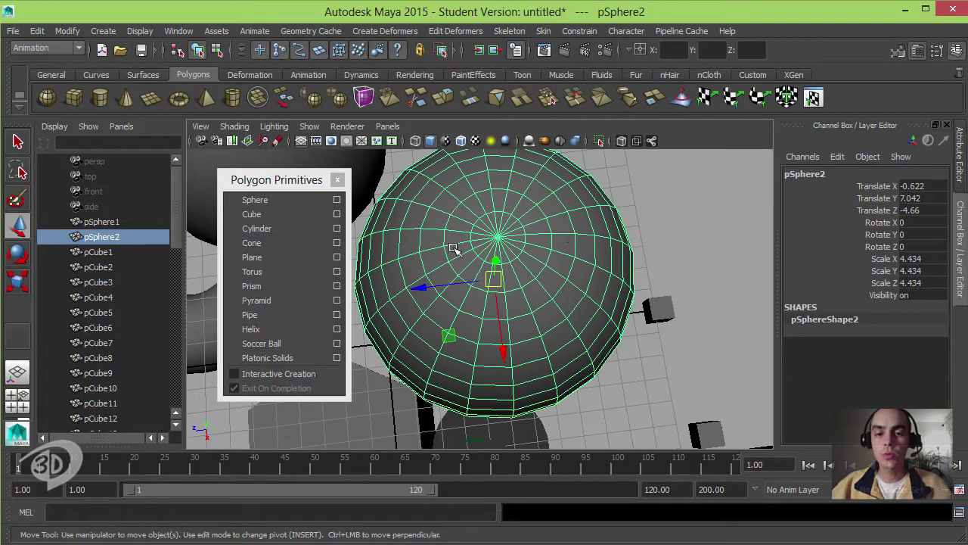
mouse_move(544, 223)
alt+mouse_down()
mouse_move(587, 270)
mouse_move(583, 259)
mouse_move(554, 258)
alt+mouse_up()
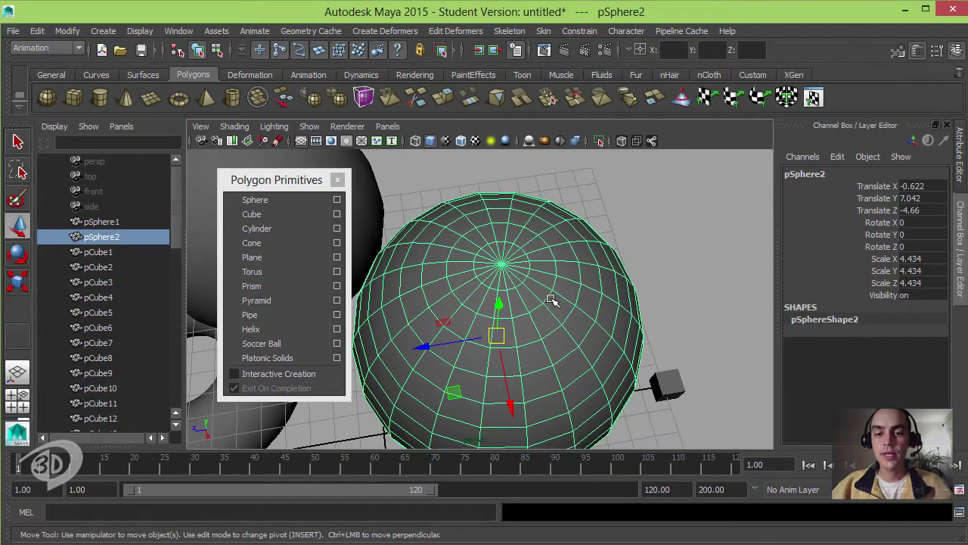
right_drag(552, 299, 551, 183)
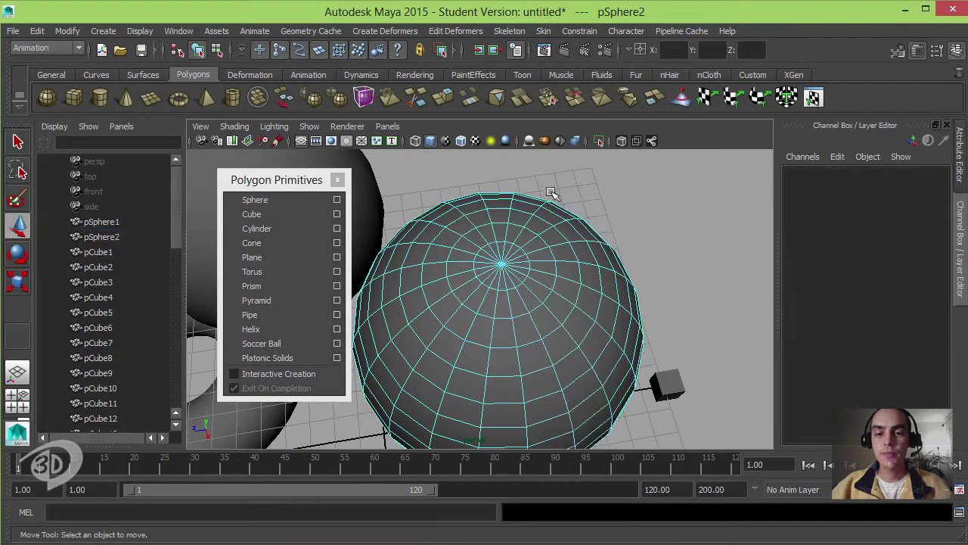
- Turn off soft select, expand a top-pole edge into its loop, and raise it into a neck
click(553, 286)
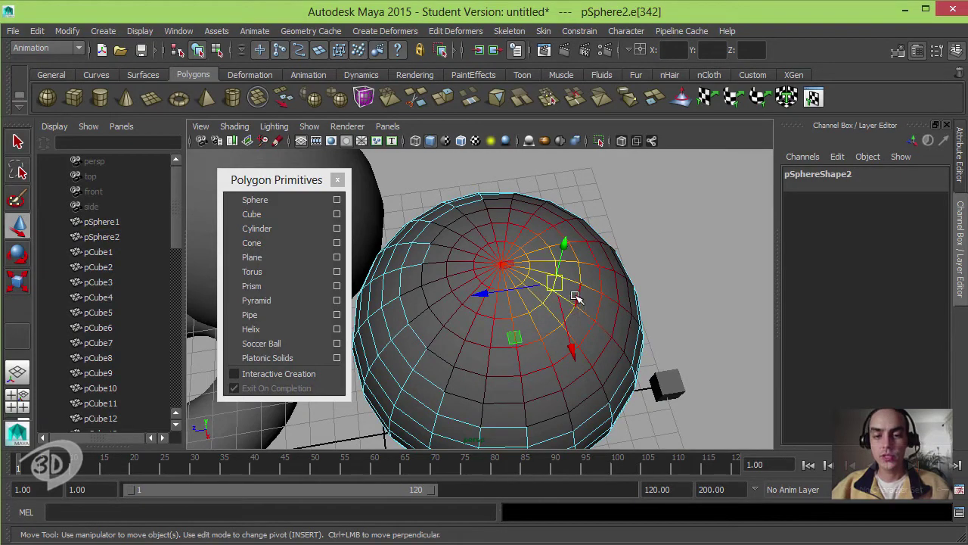
key(b)
mouse_move(612, 288)
alt+mouse_down()
mouse_move(594, 281)
mouse_move(601, 295)
mouse_move(575, 296)
mouse_move(590, 276)
alt+mouse_up()
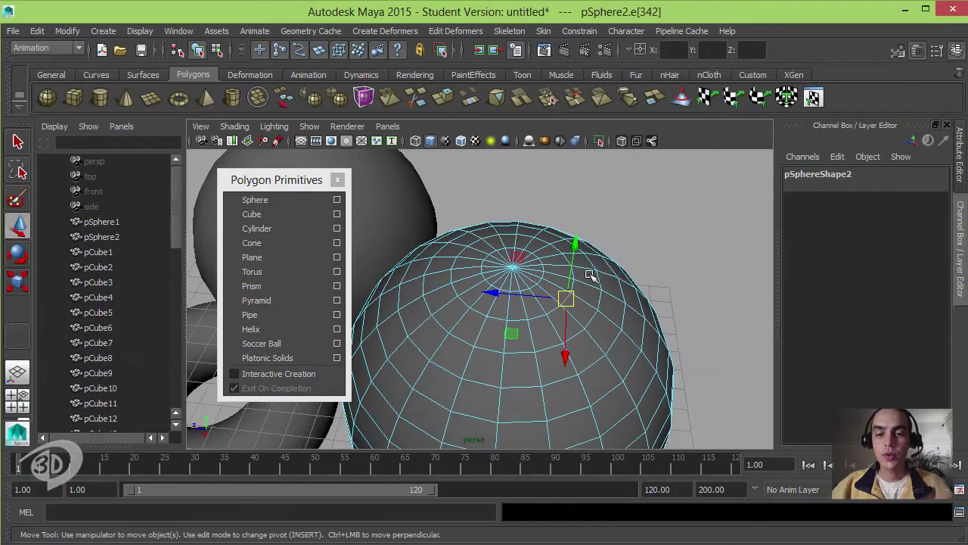
ctrl+right_click(602, 250)
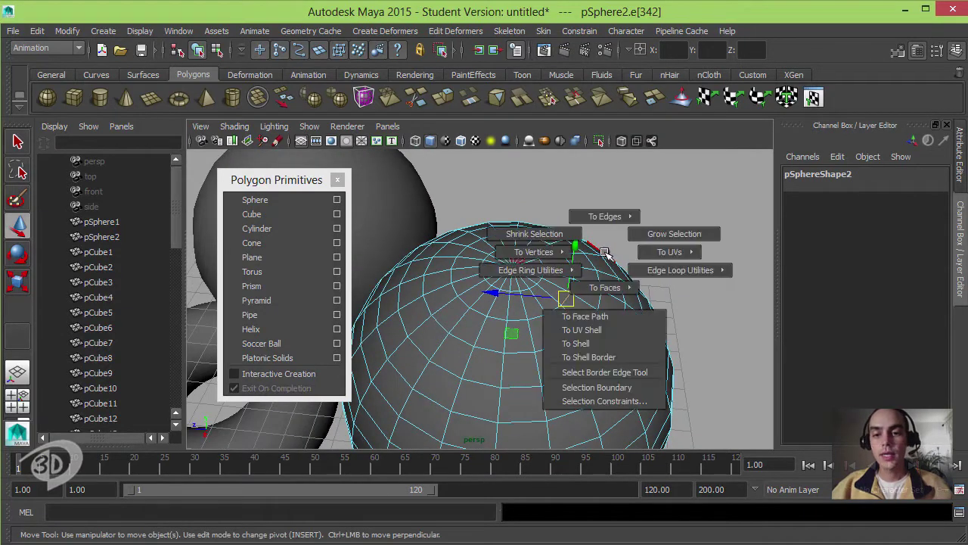
mouse_move(637, 271)
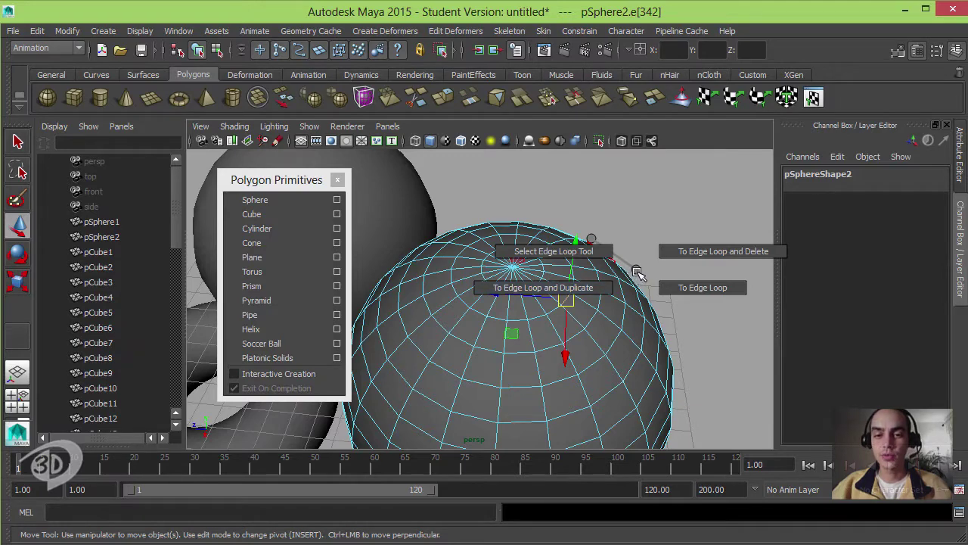
ctrl+right_click(592, 240)
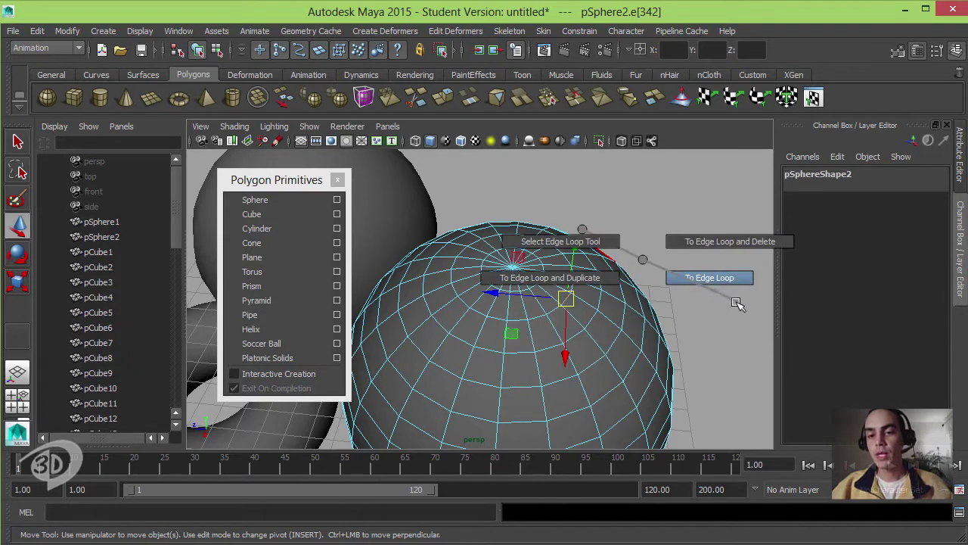
click(730, 311)
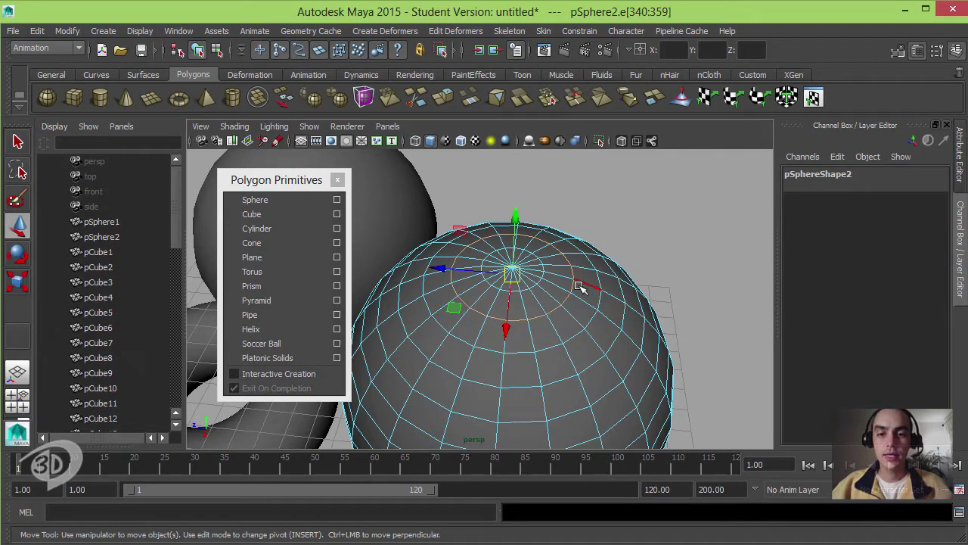
mouse_move(578, 286)
alt+mouse_down()
mouse_move(513, 221)
mouse_move(518, 169)
mouse_move(525, 227)
alt+mouse_up()
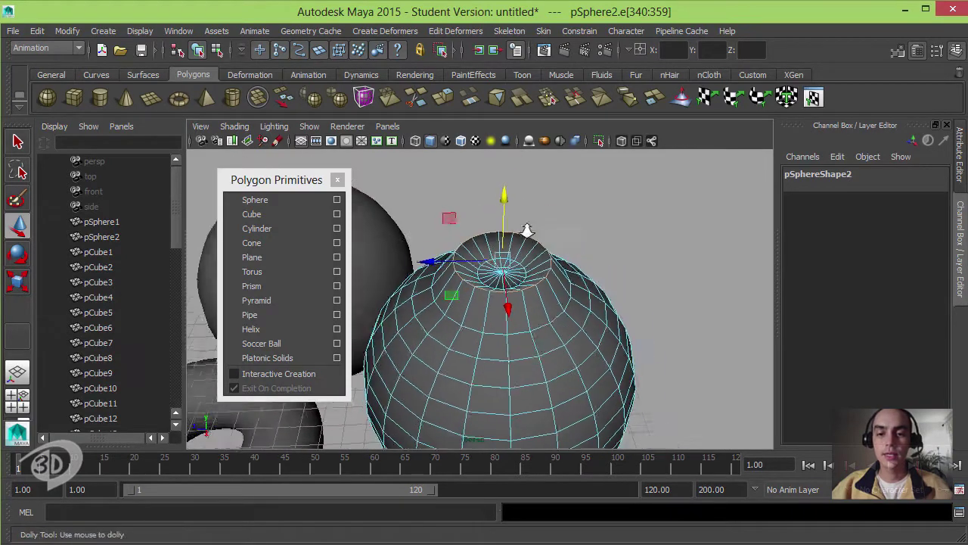
alt+right_drag(519, 205, 537, 222)
alt+drag(536, 221, 580, 323)
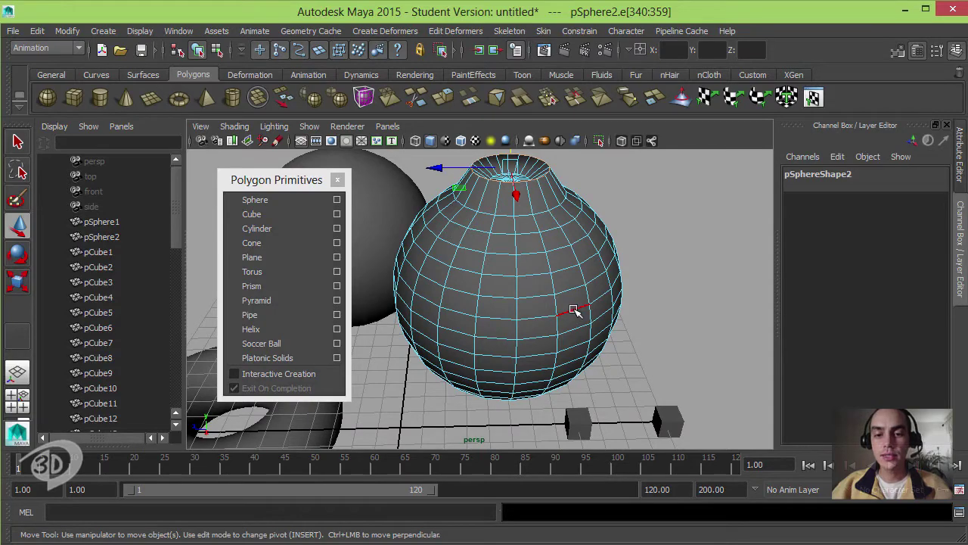
- Select the sphere's middle edge loop and the loop just above it
double_click(574, 310)
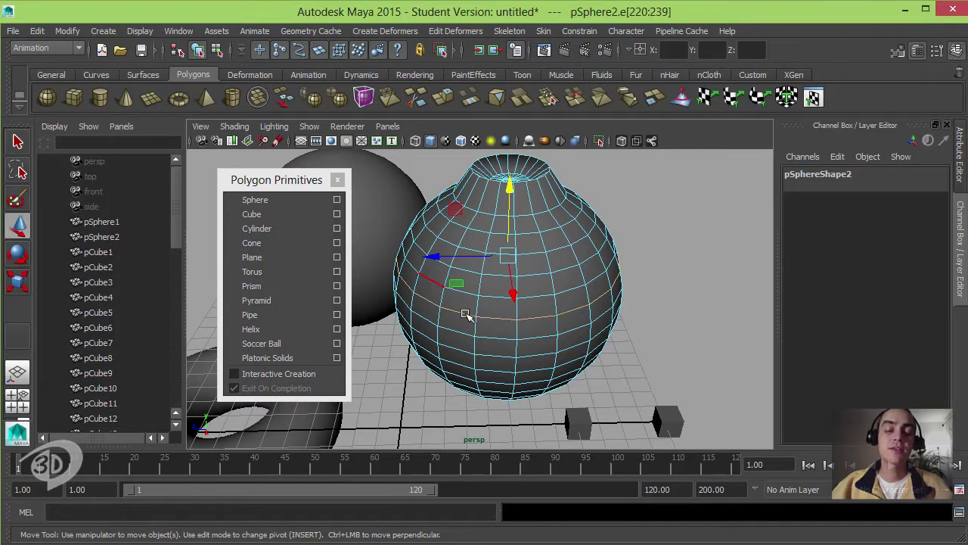
mouse_move(615, 282)
alt+mouse_down()
mouse_move(597, 252)
mouse_move(631, 255)
mouse_move(633, 275)
mouse_move(612, 303)
alt+mouse_up()
alt+drag(587, 333, 558, 306)
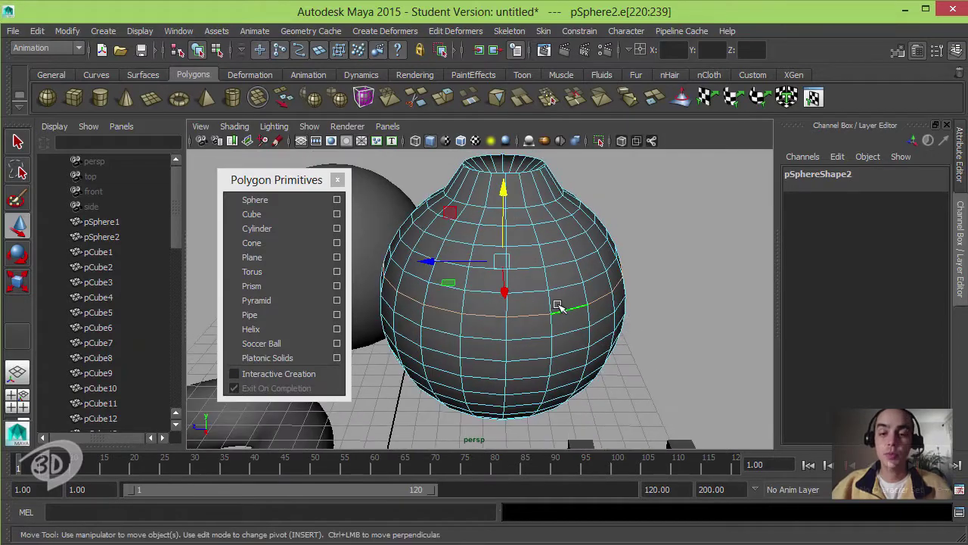
click(562, 291)
double_click(611, 321)
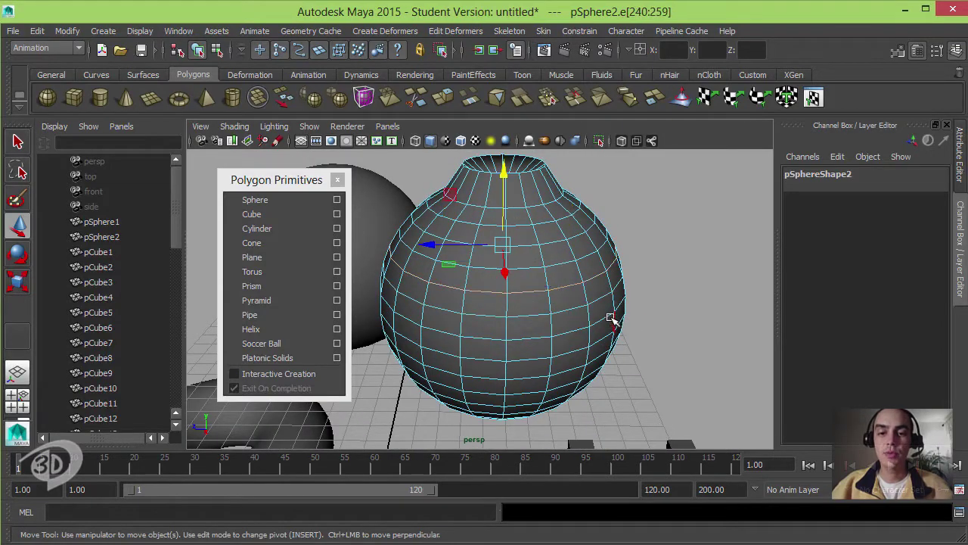
- Scale the loop near the top inward, undo it, and reselect the middle loop
click(536, 208)
double_click(550, 195)
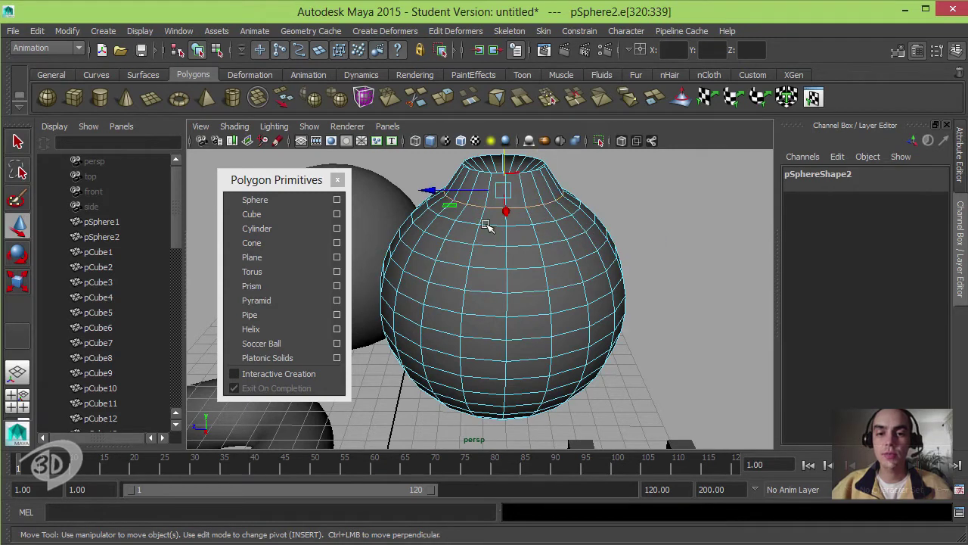
key(r)
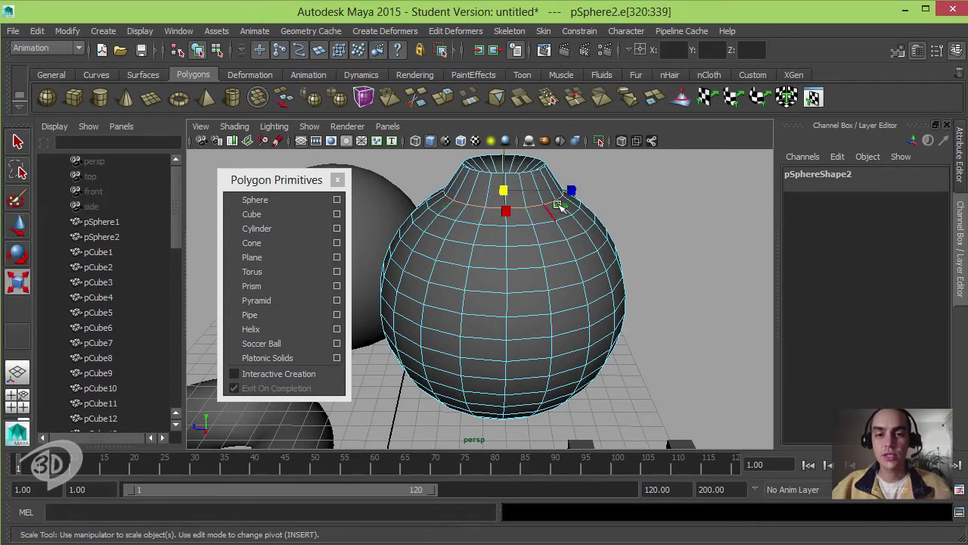
mouse_move(566, 227)
mouse_down()
mouse_move(536, 233)
mouse_move(541, 295)
mouse_up()
key(ctrl+z)
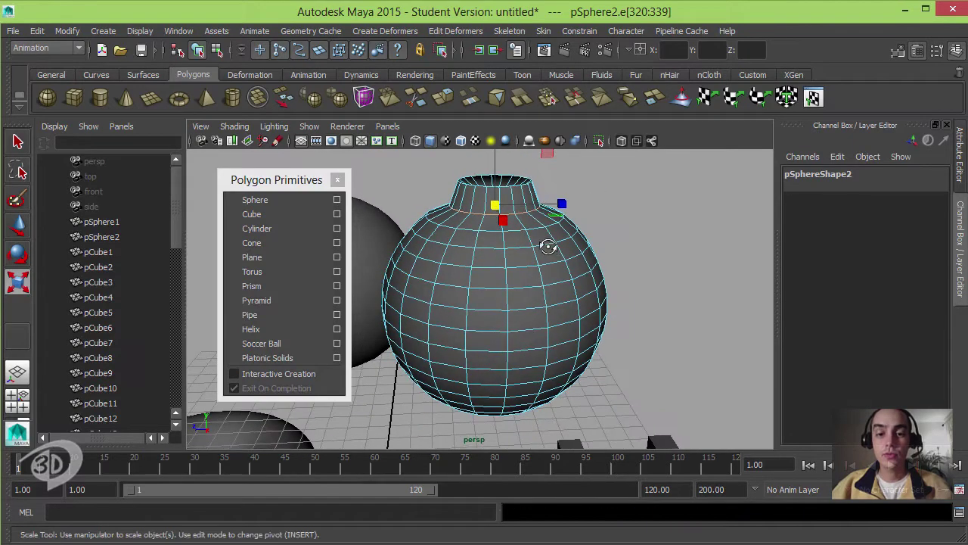
double_click(556, 324)
mouse_move(566, 340)
alt+mouse_down()
mouse_move(594, 287)
mouse_move(711, 254)
alt+mouse_up()
- Turn on soft select and pinch the sphere's middle loop inward into a waist
key(b)
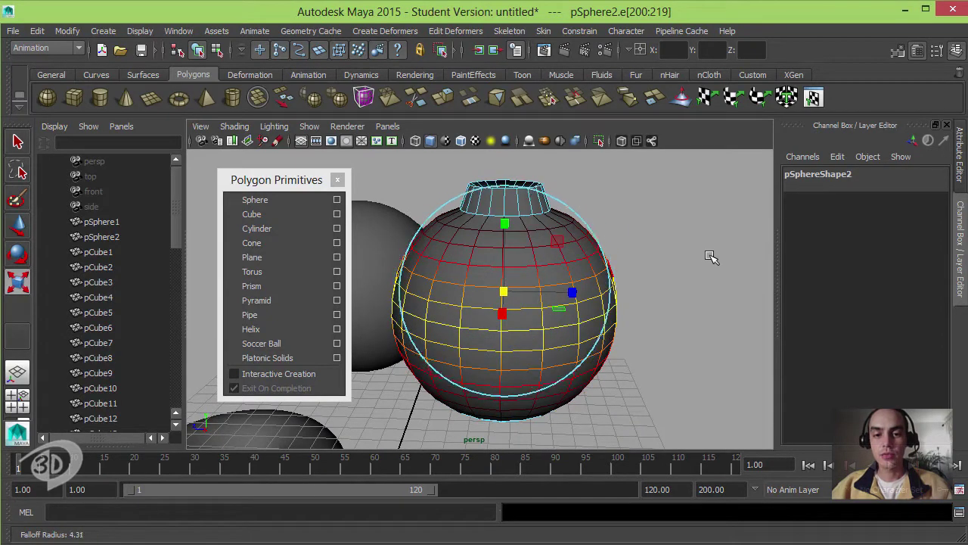
mouse_move(608, 288)
alt+mouse_down()
mouse_move(594, 274)
mouse_move(540, 292)
alt+mouse_up()
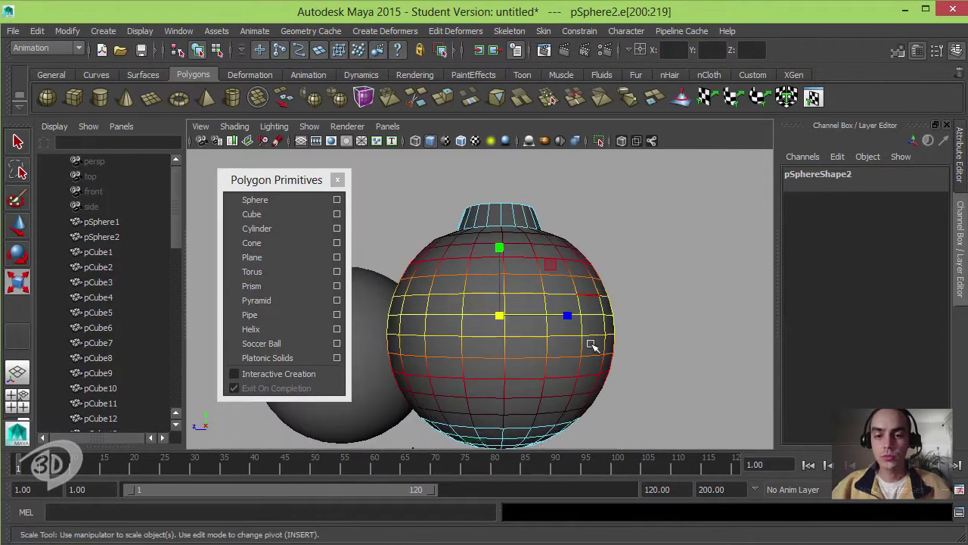
mouse_move(603, 286)
alt+mouse_down()
mouse_move(583, 296)
mouse_move(582, 275)
alt+mouse_up()
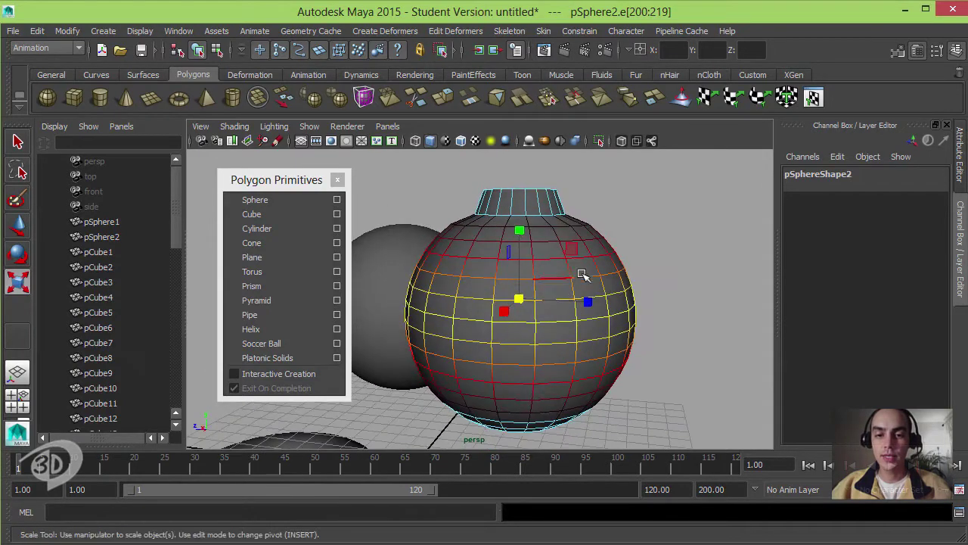
mouse_move(519, 300)
mouse_down()
mouse_move(446, 318)
mouse_move(550, 319)
mouse_move(526, 308)
mouse_up()
- Select a lower edge loop, widen the bottom bulge, and shift the rings vertically
double_click(558, 310)
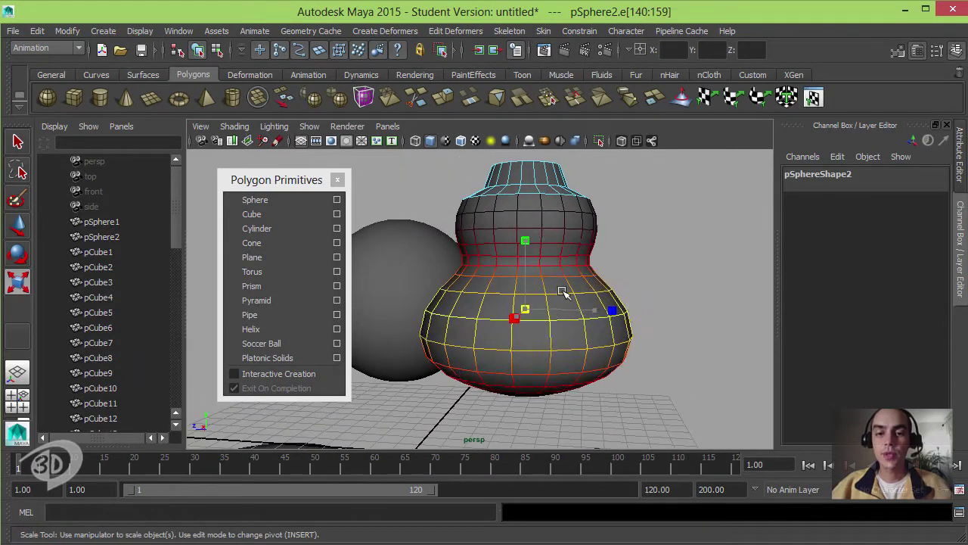
middle_drag(562, 291, 574, 288)
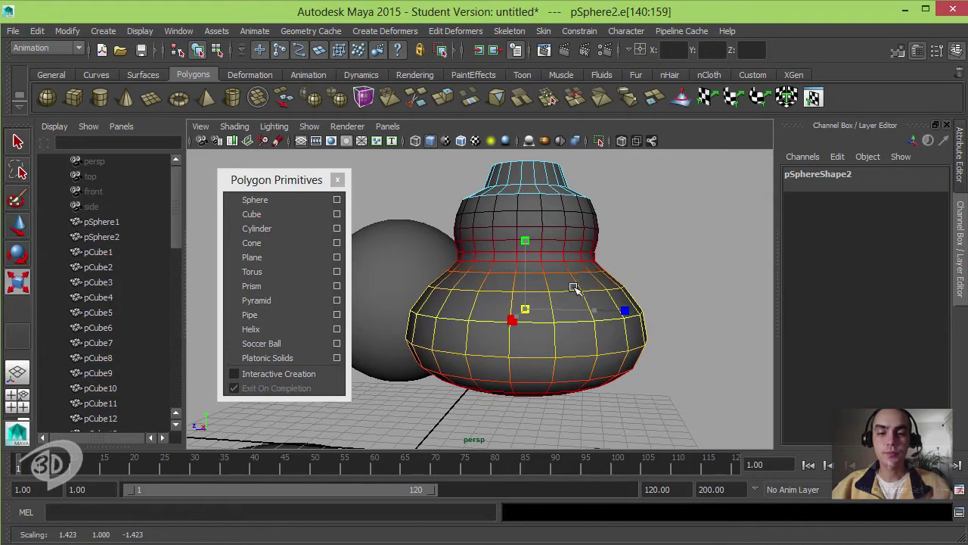
key(w)
mouse_move(527, 249)
mouse_down()
mouse_move(547, 258)
mouse_move(620, 210)
mouse_up()
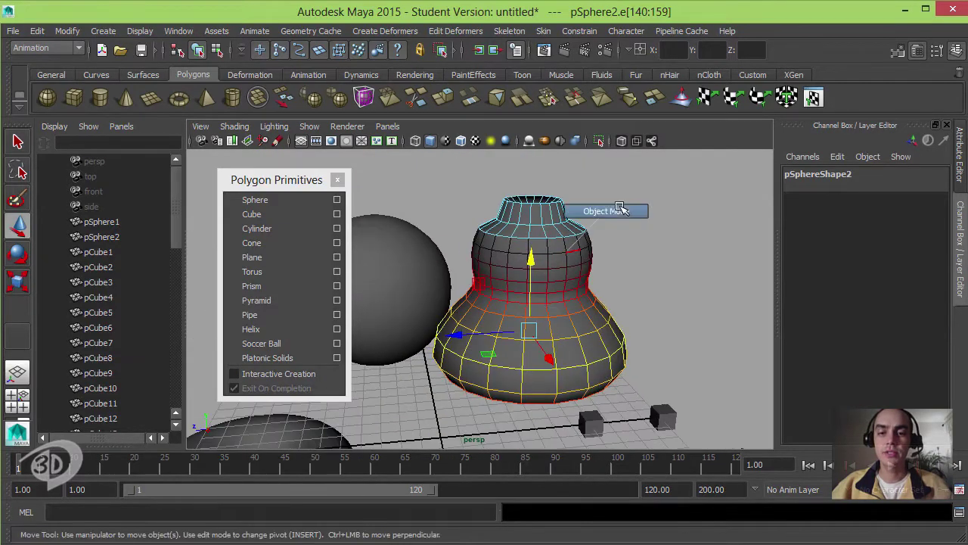
- Return the vase to Object Mode, zoom out, and select pSphere1
click(617, 241)
alt+right_drag(575, 262, 540, 231)
alt+drag(540, 231, 566, 250)
click(458, 265)
- Select a horizontal edge loop on pSphere1 and scale it outward, squashing the sphere flat
alt+middle_drag(465, 264, 583, 251)
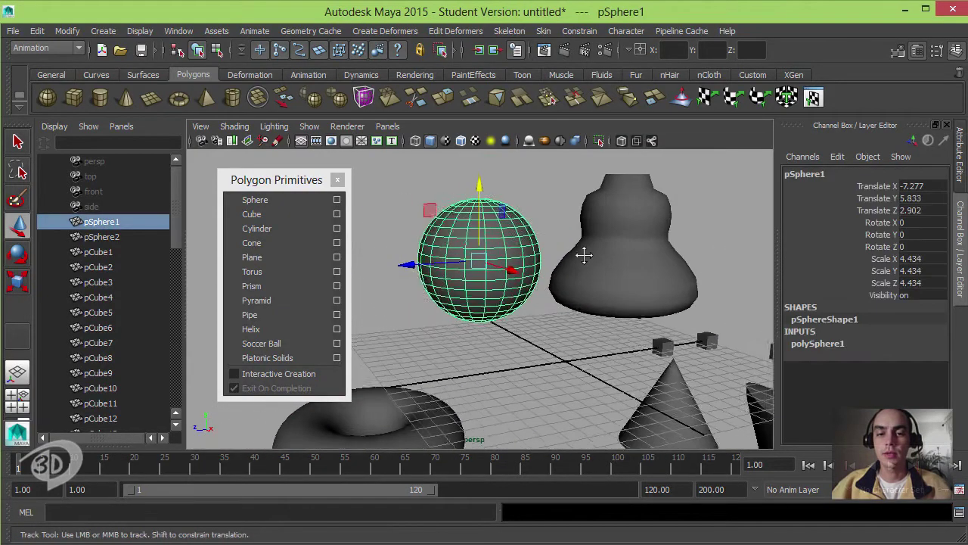
mouse_move(583, 250)
alt+right_down()
mouse_move(584, 258)
mouse_move(546, 255)
alt+right_up()
alt+drag(546, 255, 533, 261)
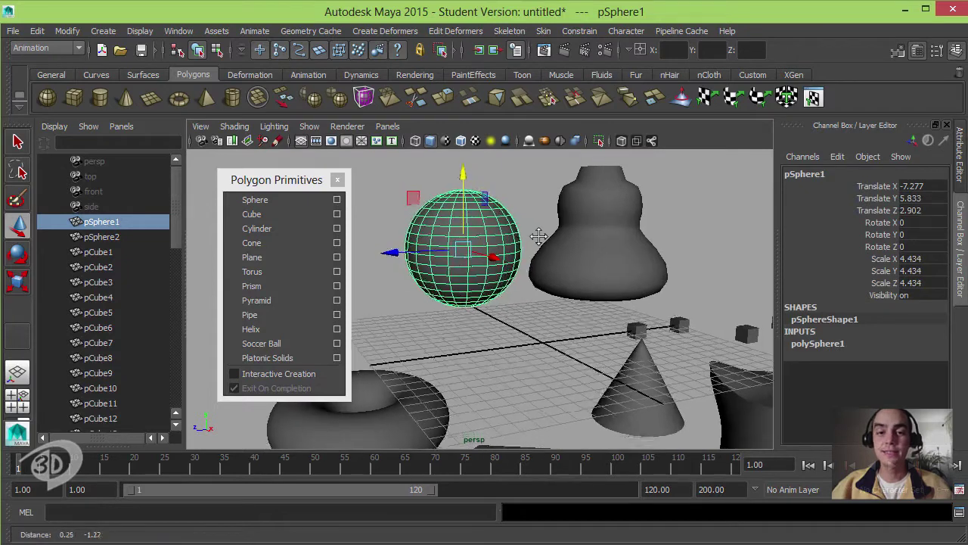
alt+right_drag(533, 261, 523, 279)
key(F10)
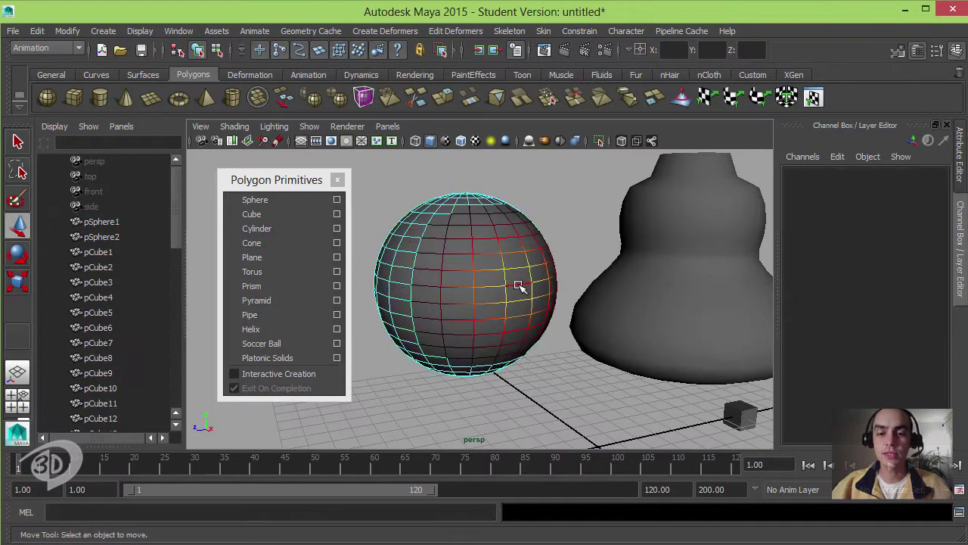
double_click(519, 287)
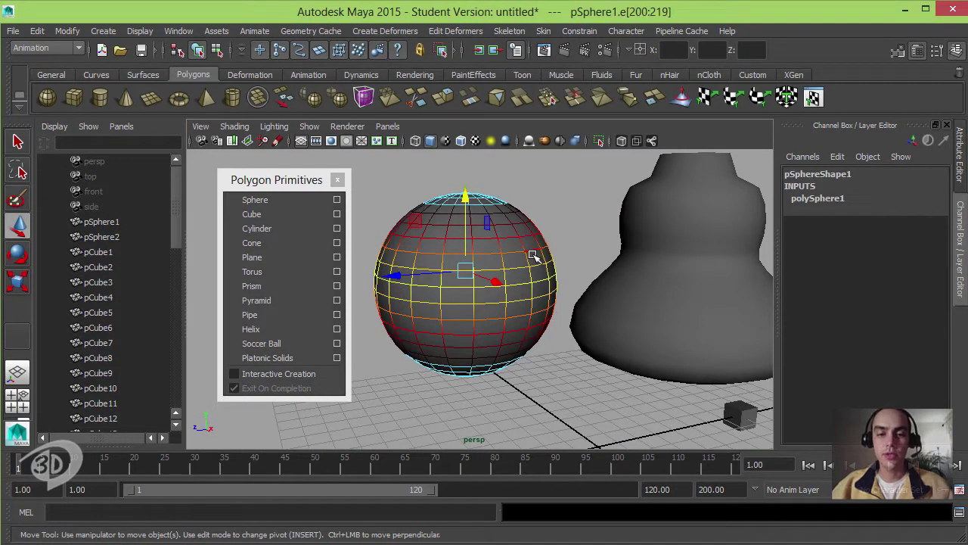
key(r)
middle_drag(544, 248, 631, 242)
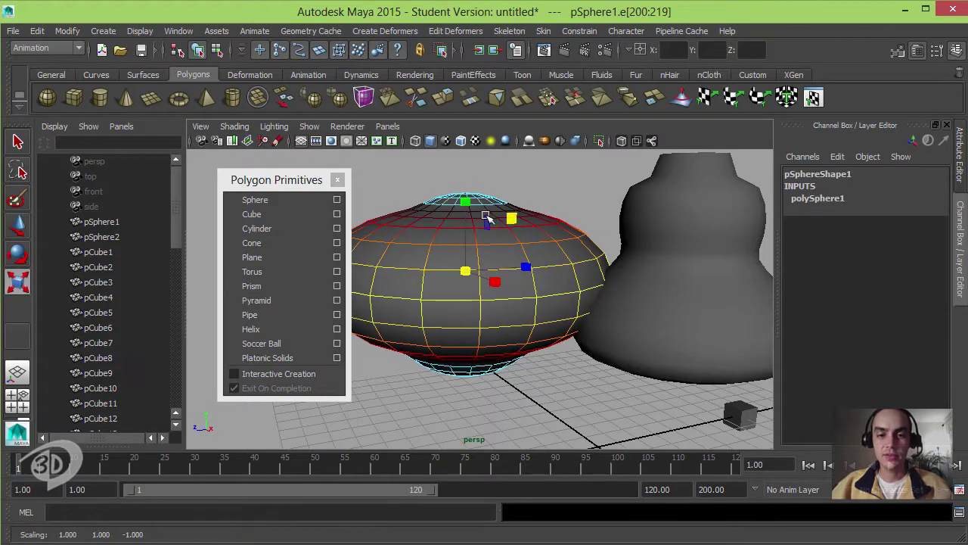
- Select the whole squashed sphere and move it up above the vase
mouse_move(466, 220)
alt+mouse_down()
mouse_move(555, 267)
mouse_move(481, 267)
alt+mouse_up()
key(w)
click(519, 260)
alt+right_drag(519, 286, 411, 262)
click(501, 310)
mouse_move(445, 240)
mouse_down()
mouse_move(458, 205)
mouse_move(426, 217)
mouse_move(511, 292)
mouse_up()
- Reselect the squashed sphere and frame it in the view with F
click(529, 234)
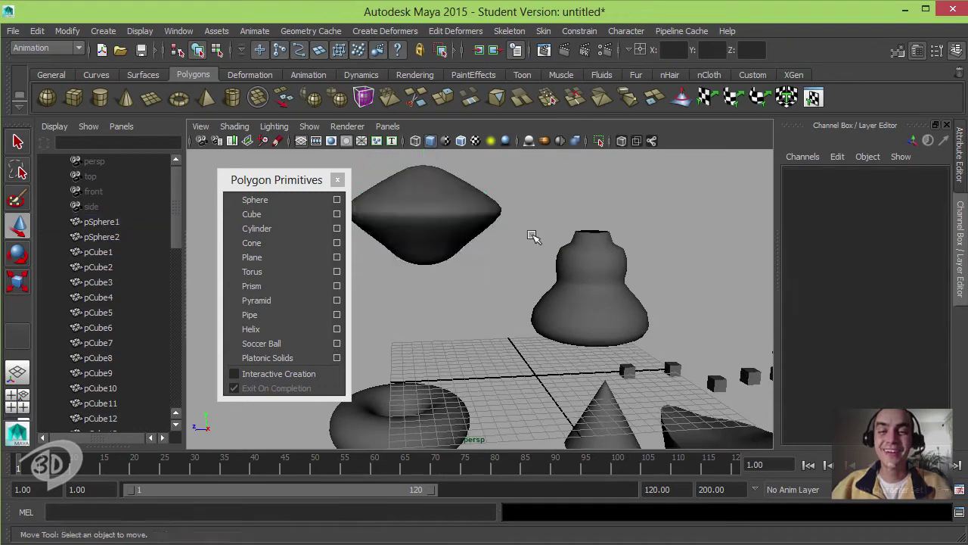
mouse_move(529, 233)
alt+middle_down()
mouse_move(573, 237)
mouse_move(545, 255)
mouse_move(549, 242)
alt+middle_up()
mouse_move(549, 242)
alt+mouse_down()
mouse_move(536, 263)
mouse_move(529, 244)
mouse_move(529, 281)
mouse_move(490, 280)
alt+mouse_up()
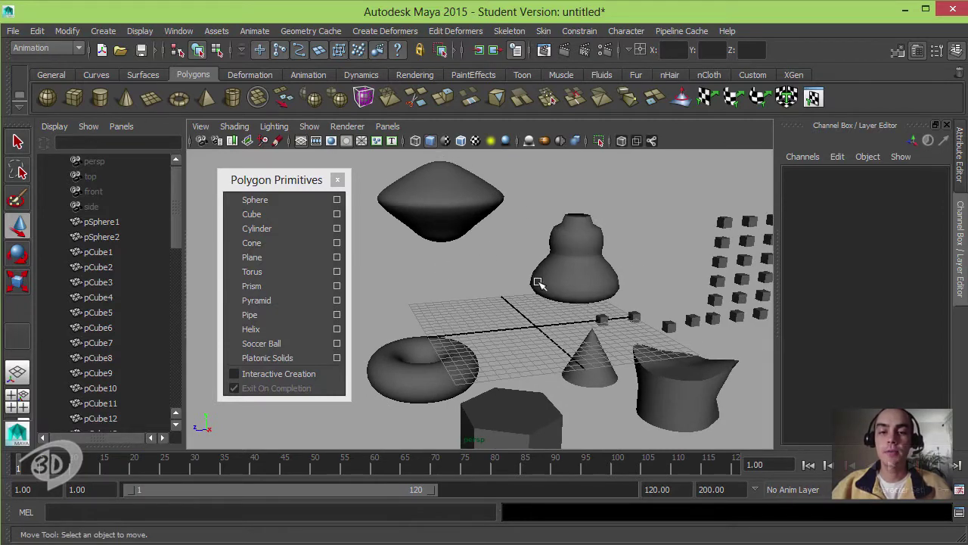
click(476, 211)
key(f)
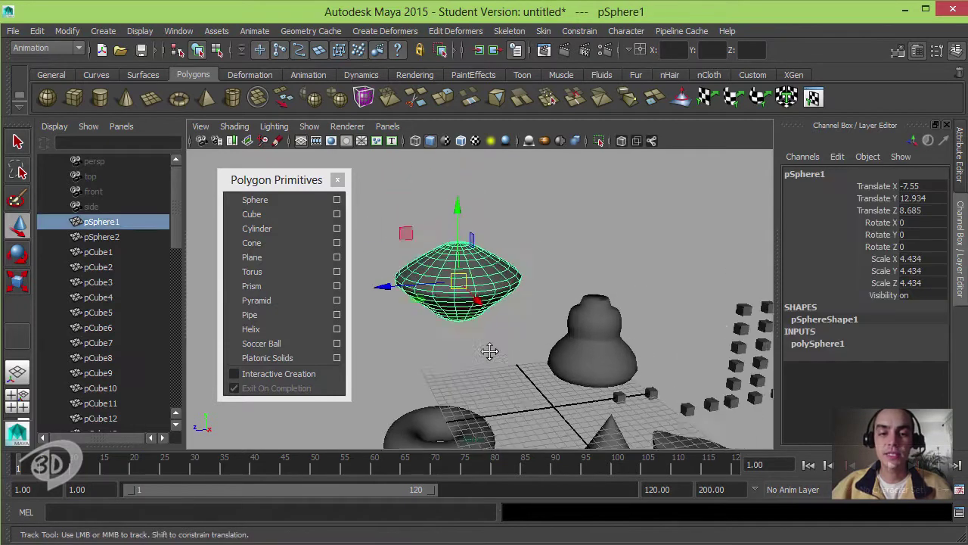
- Use the right-click marking menu to switch the sphere through Face, Vertex and Edge modes
shift+right_click(498, 274)
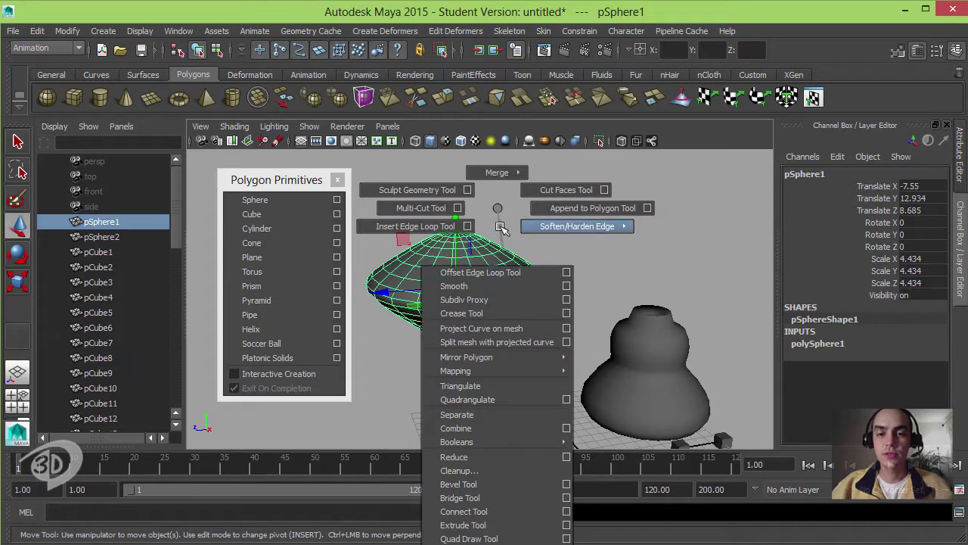
shift+right_drag(500, 276, 486, 195)
right_click(489, 270)
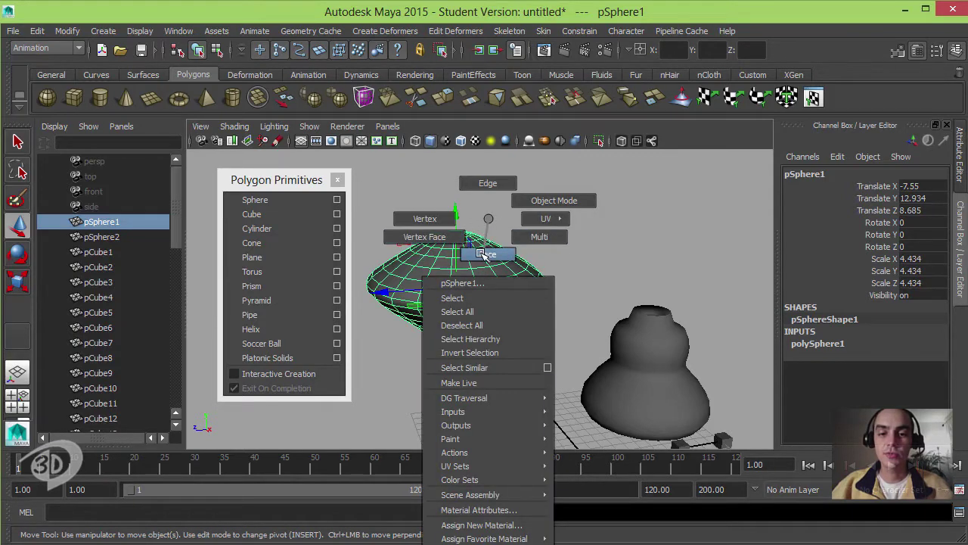
click(489, 256)
right_click(489, 219)
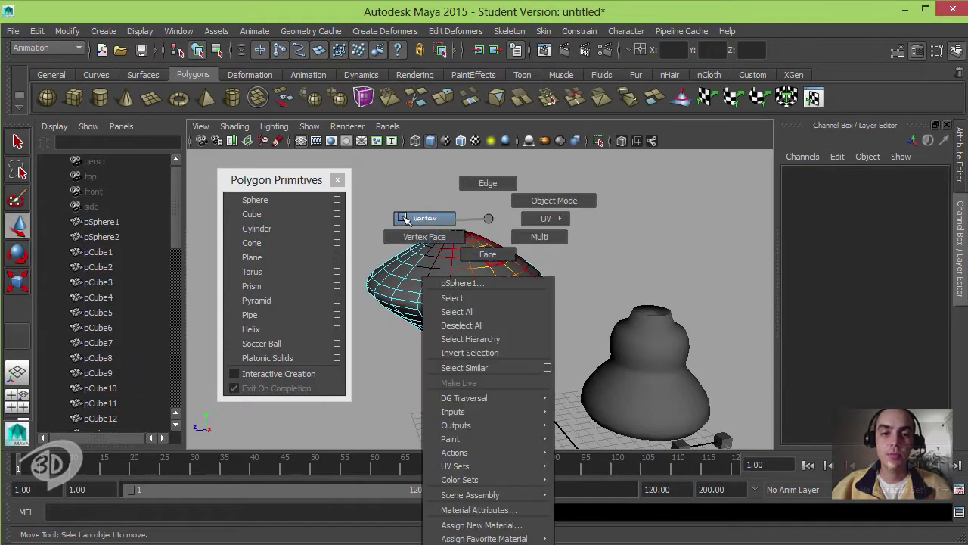
click(400, 220)
right_click(446, 218)
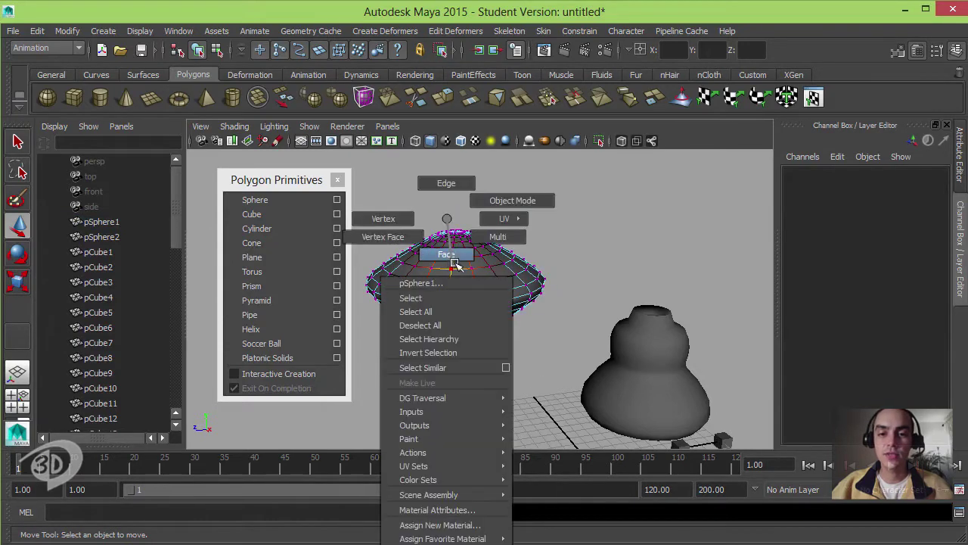
click(460, 176)
- Reselect the horizontal edge loop, try Vertex mode, undo it, and turn off soft select
double_click(470, 262)
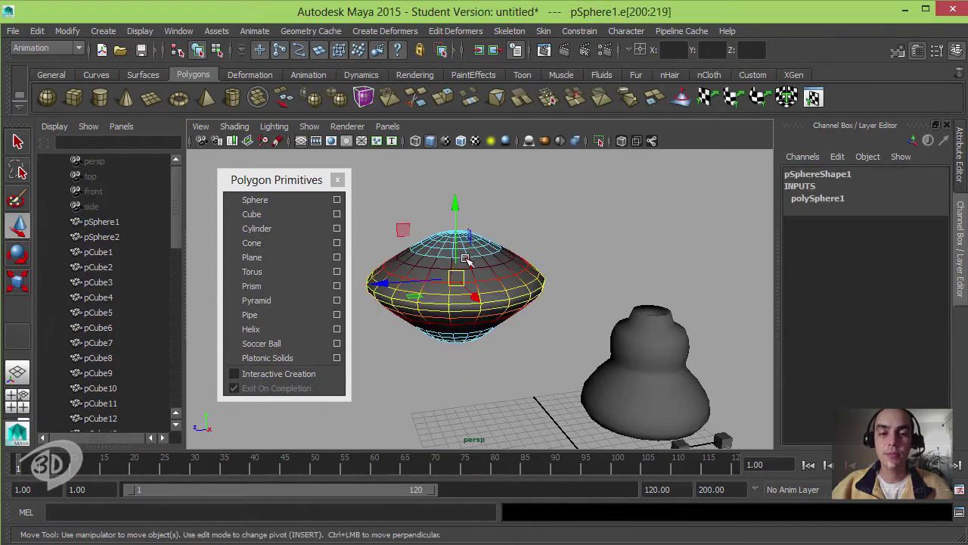
right_click(465, 259)
click(409, 323)
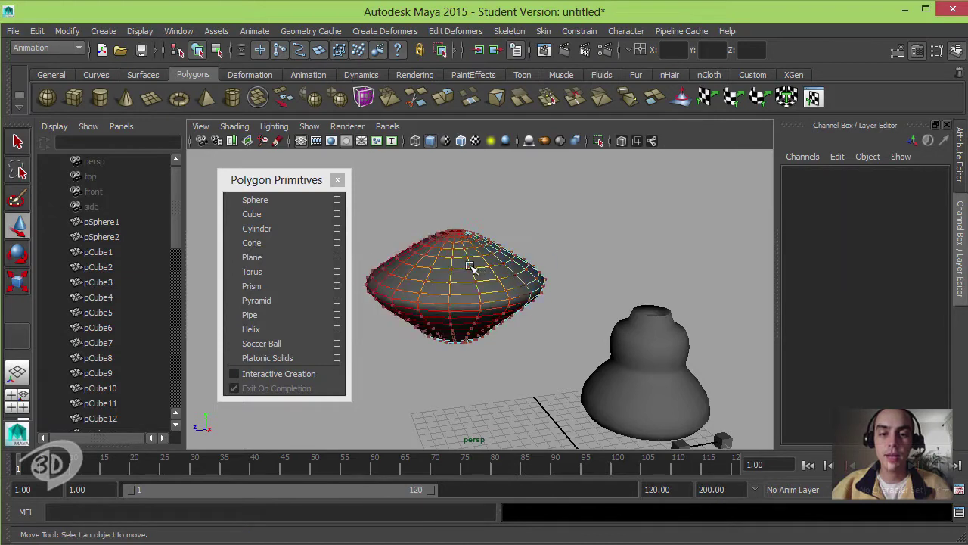
key(ctrl+z)
key(b)
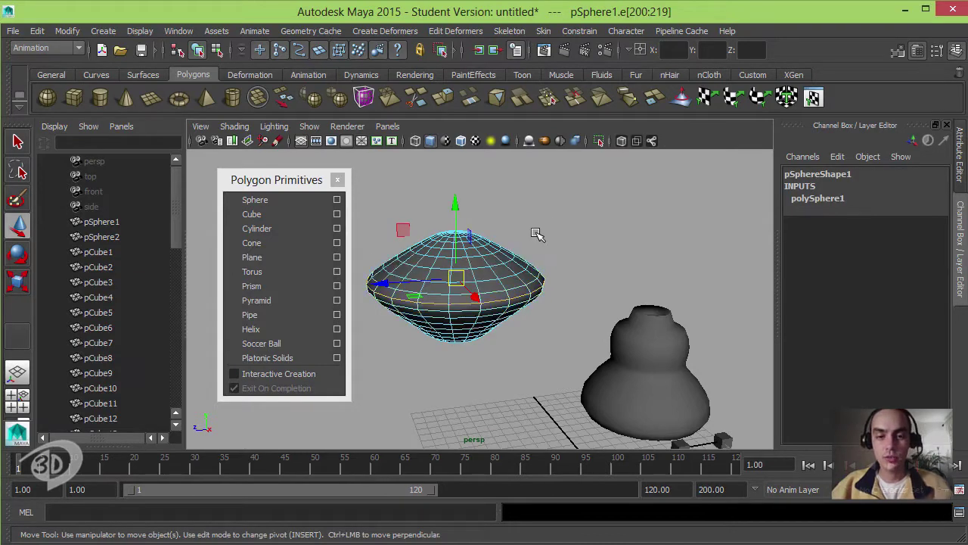
- Cycle through vertex, edge and face modes with F9, F10 and F11, ending in face mode
key(F9)
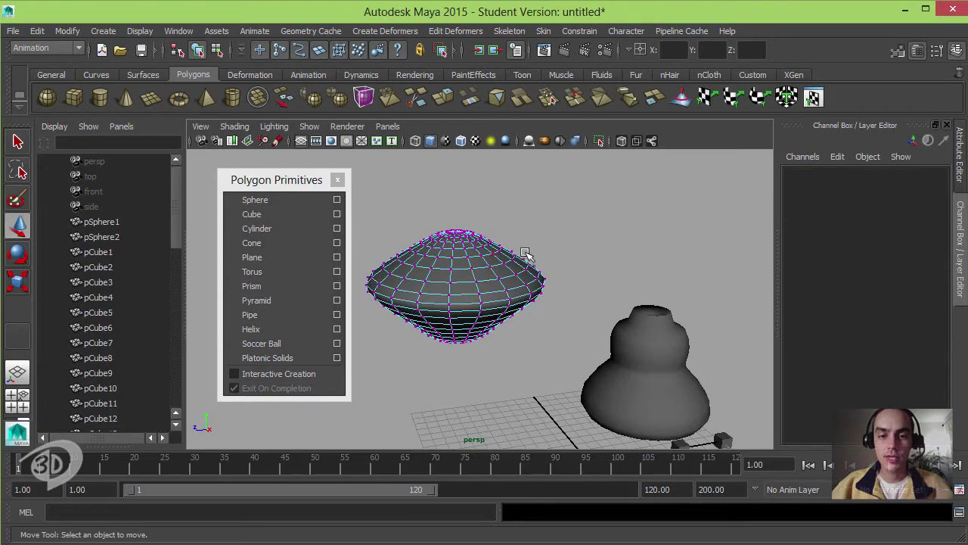
key(ctrl+z)
key(F9)
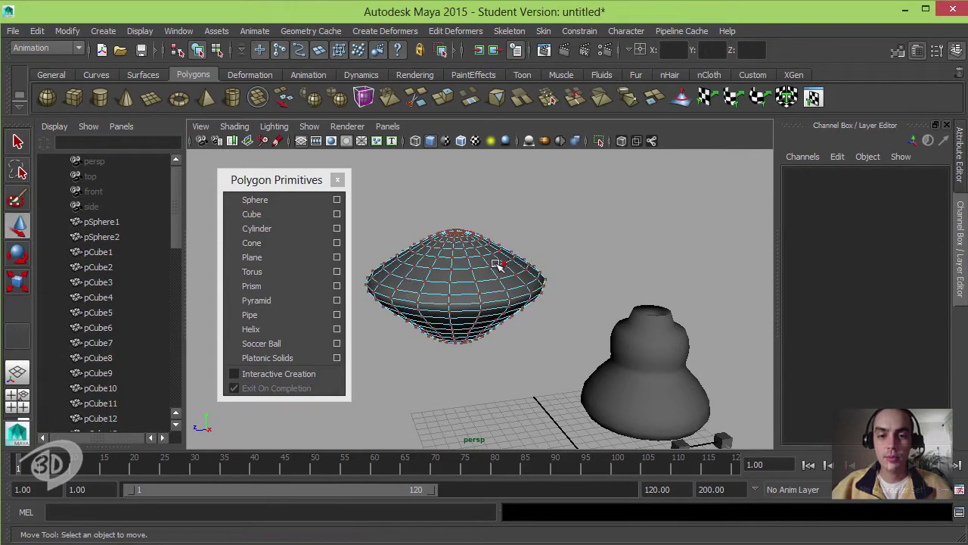
key(F11)
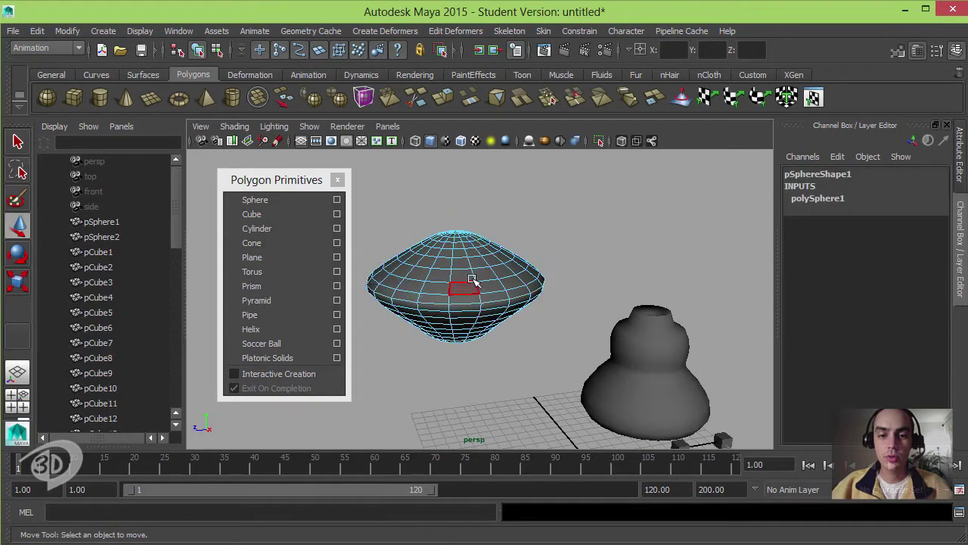
key(F9)
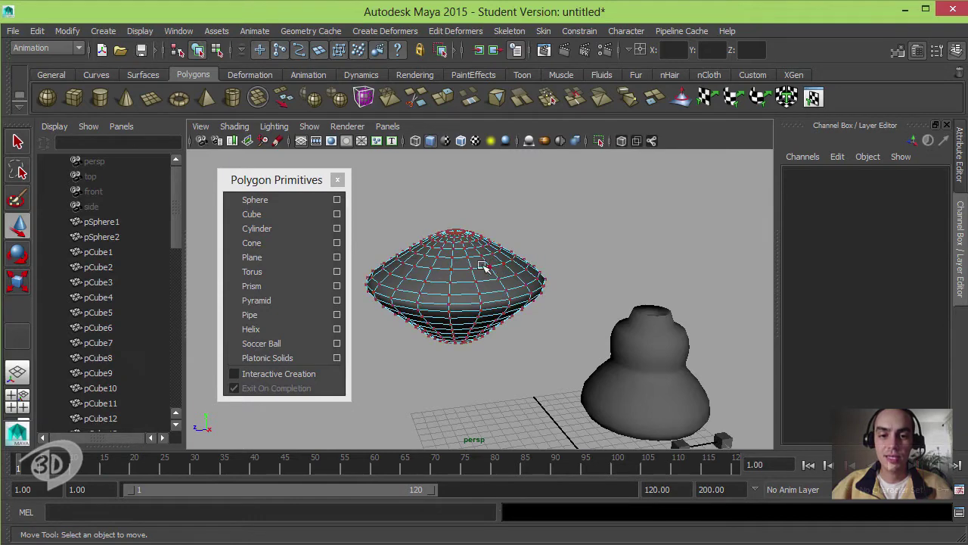
key(F10)
key(F11)
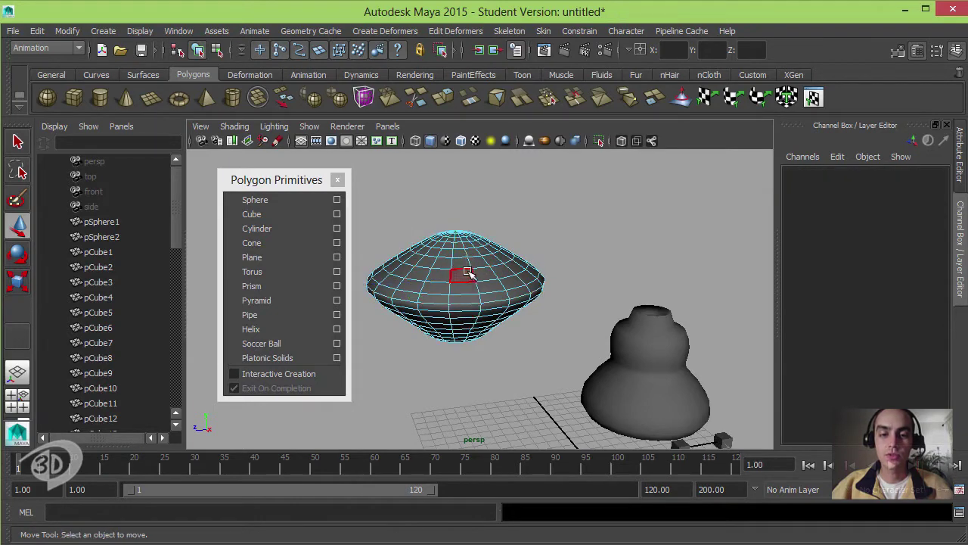
mouse_move(467, 219)
right_down()
mouse_move(472, 266)
mouse_move(541, 175)
mouse_move(528, 192)
right_up()
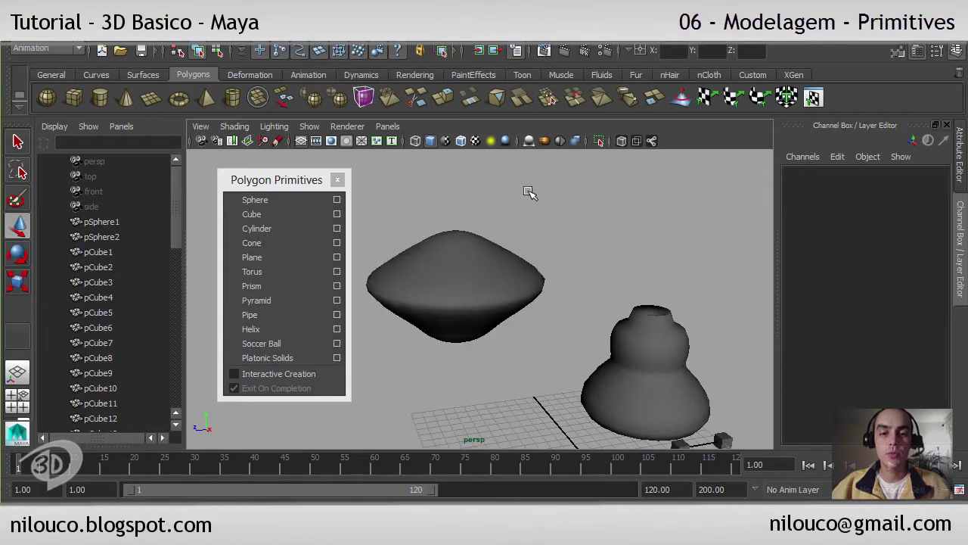
- Return pSphere1 to Object Mode, zoom out to the full scene, and deselect it
click(437, 338)
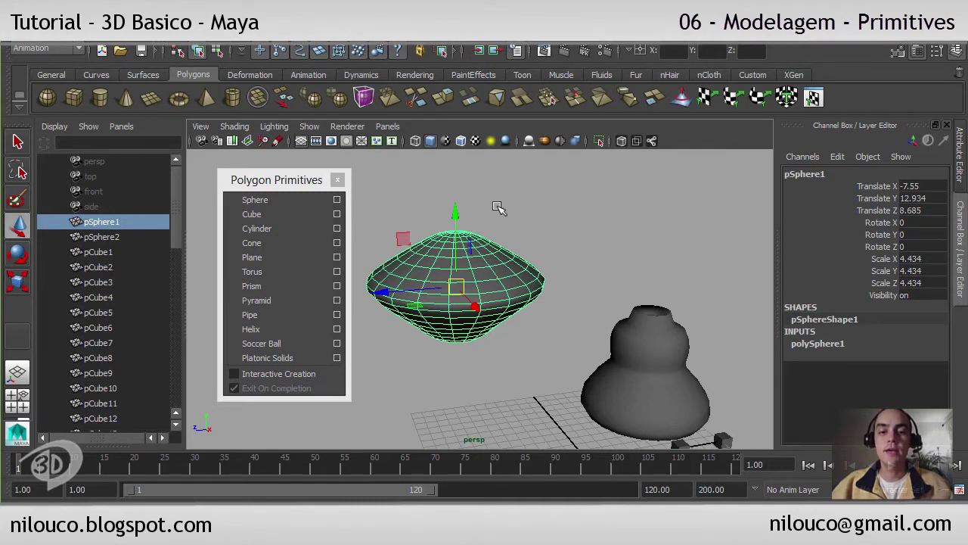
scroll(551, 277, down, 2)
scroll(551, 277, down, 2)
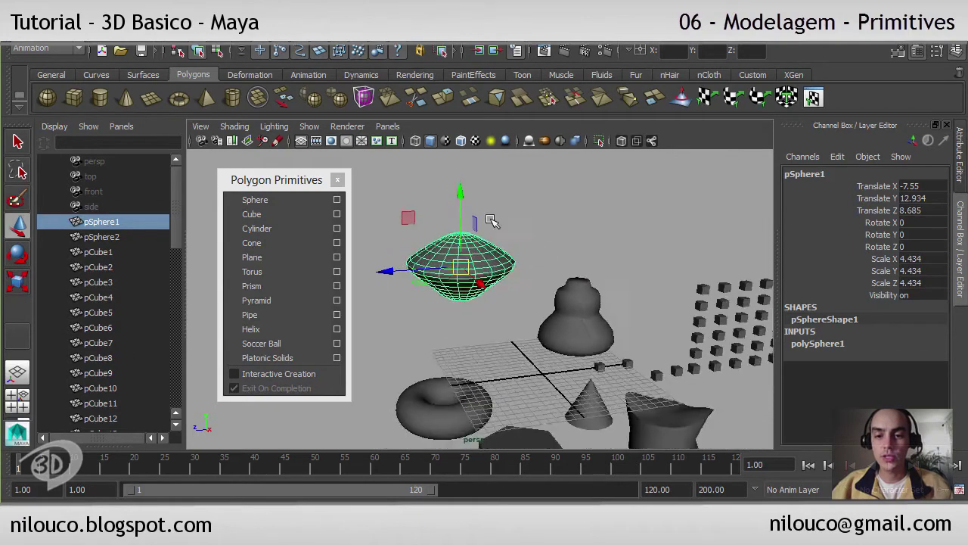
scroll(543, 255, down, 2)
scroll(543, 254, down, 2)
scroll(546, 255, up, 1)
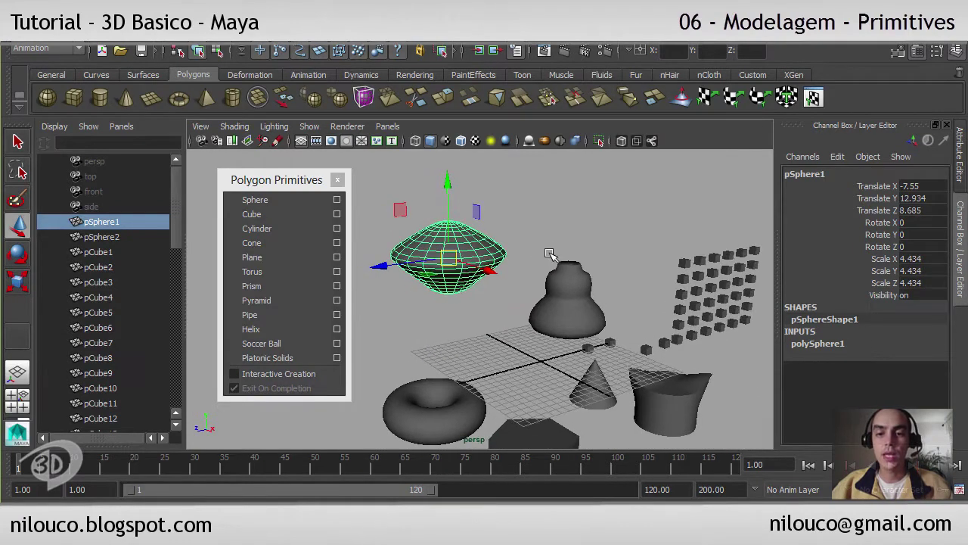
click(519, 236)
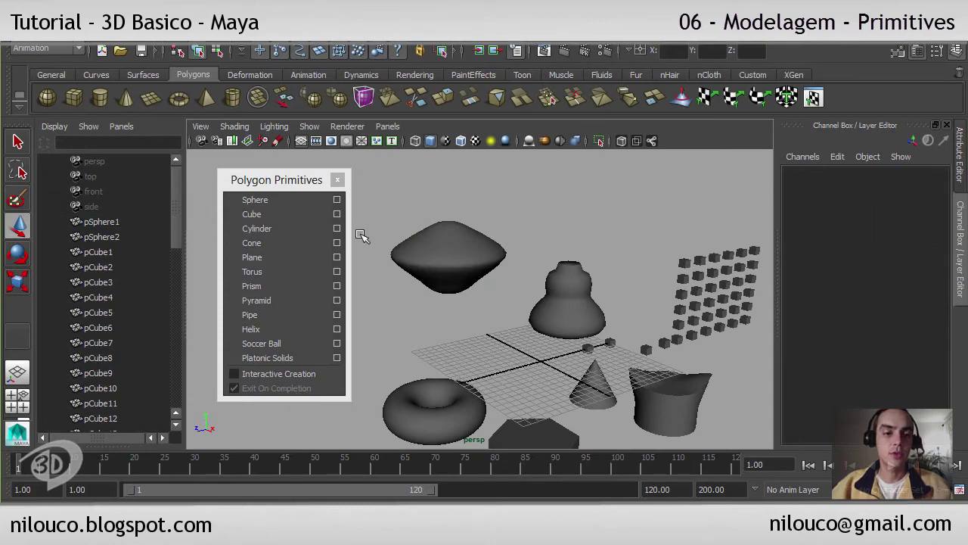